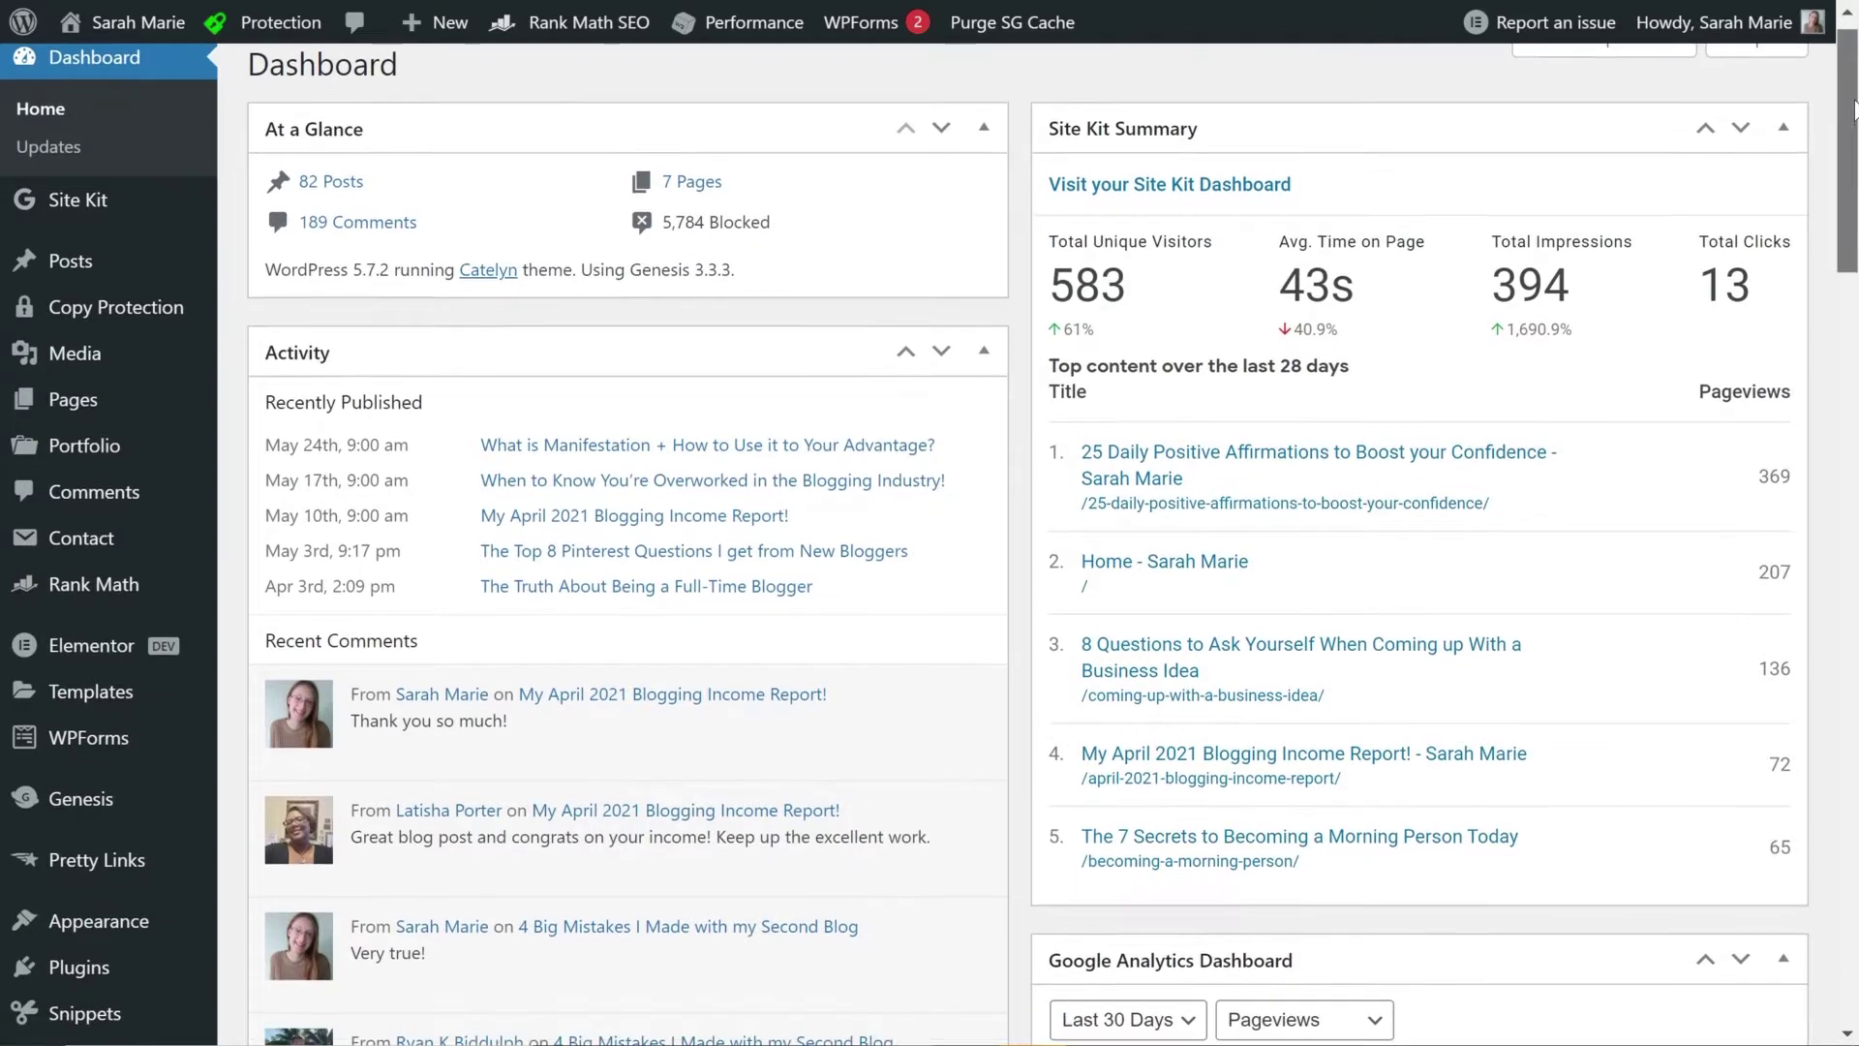
Expand the Quick Draft widget on the dashboard and look at its title and content fields.
scroll(1530, 294, "down", 8)
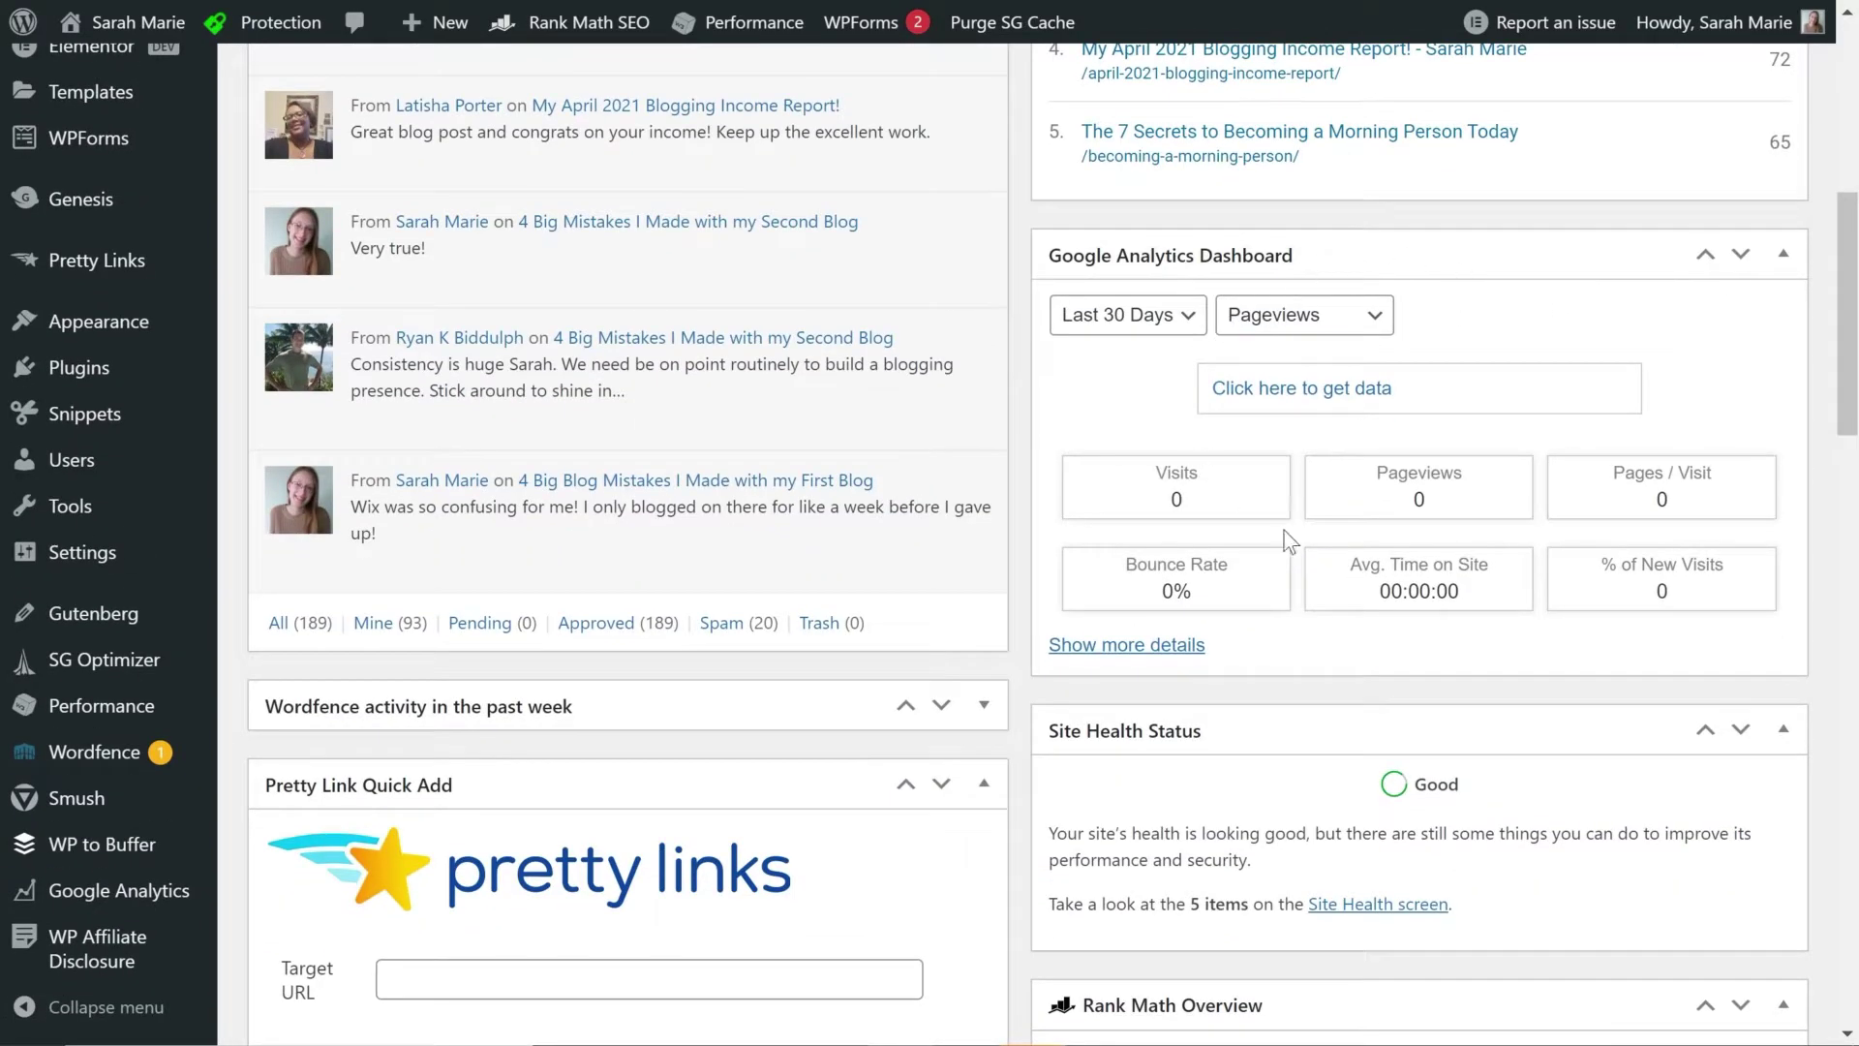
scroll(1232, 489, "down", 9)
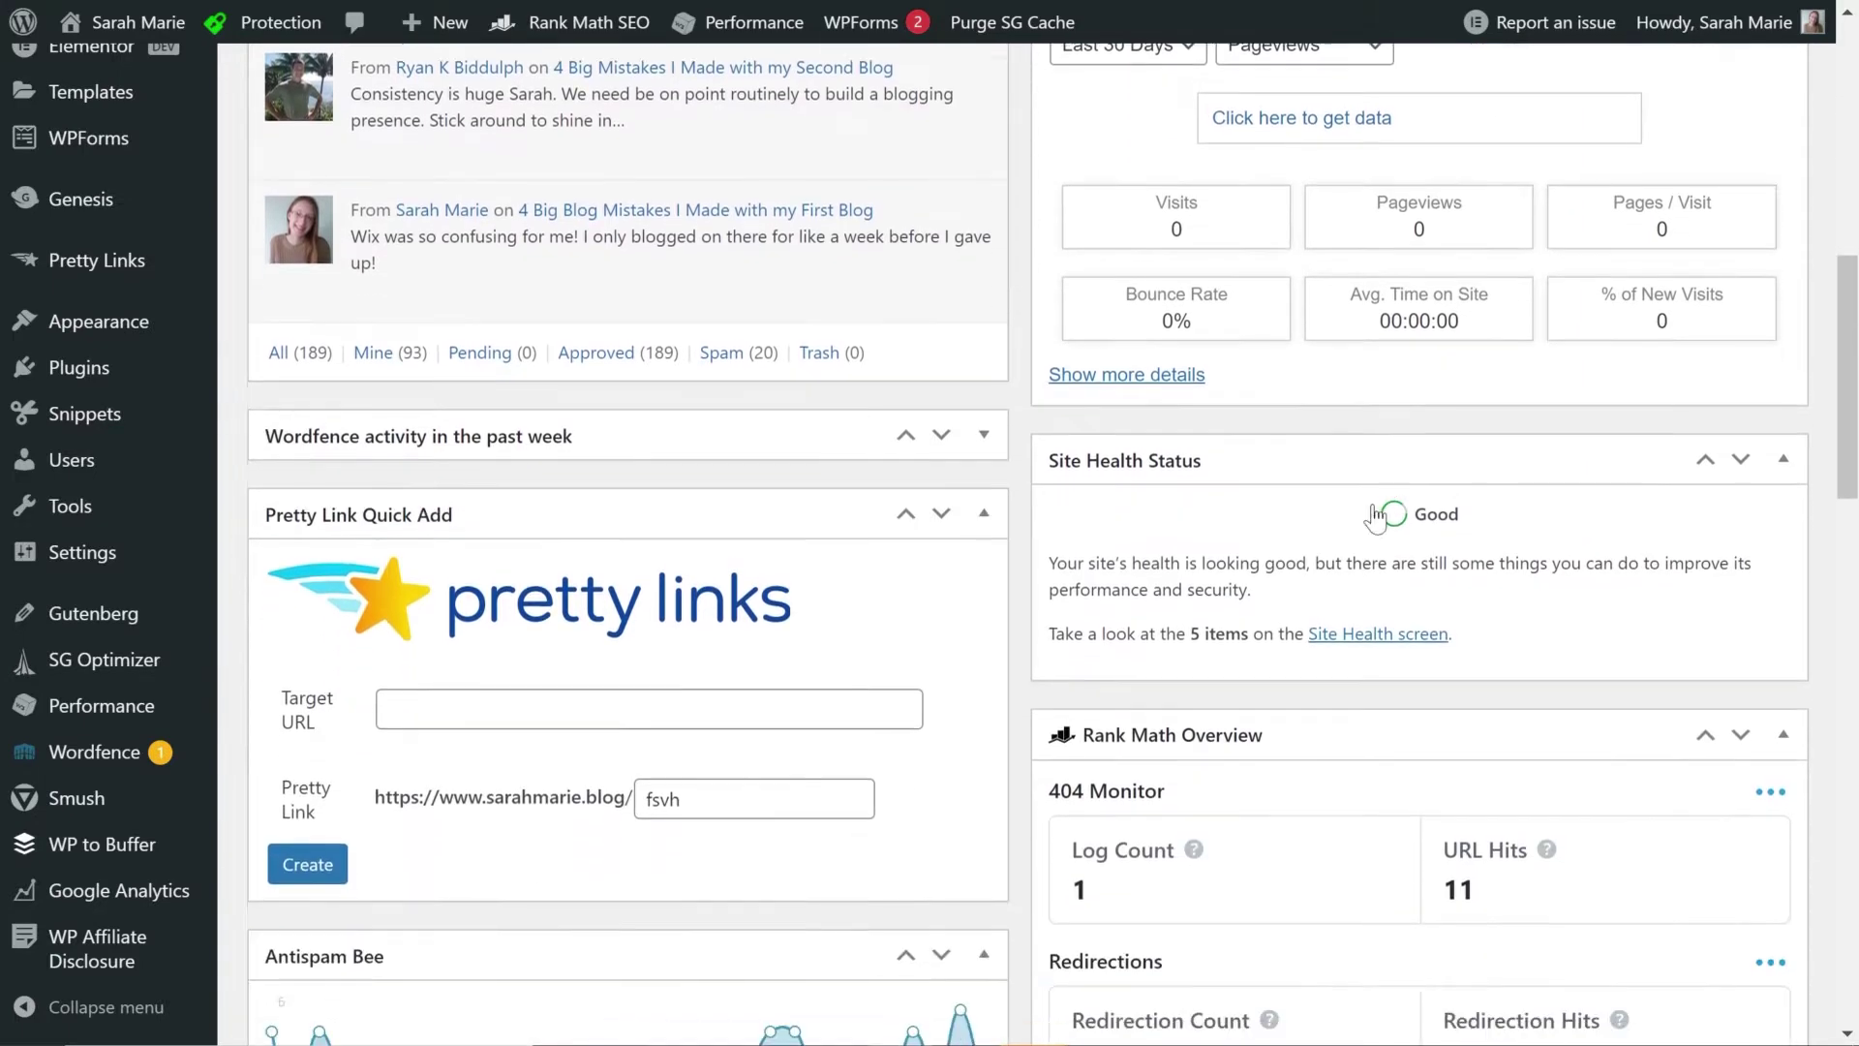
scroll(1244, 535, "down", 8)
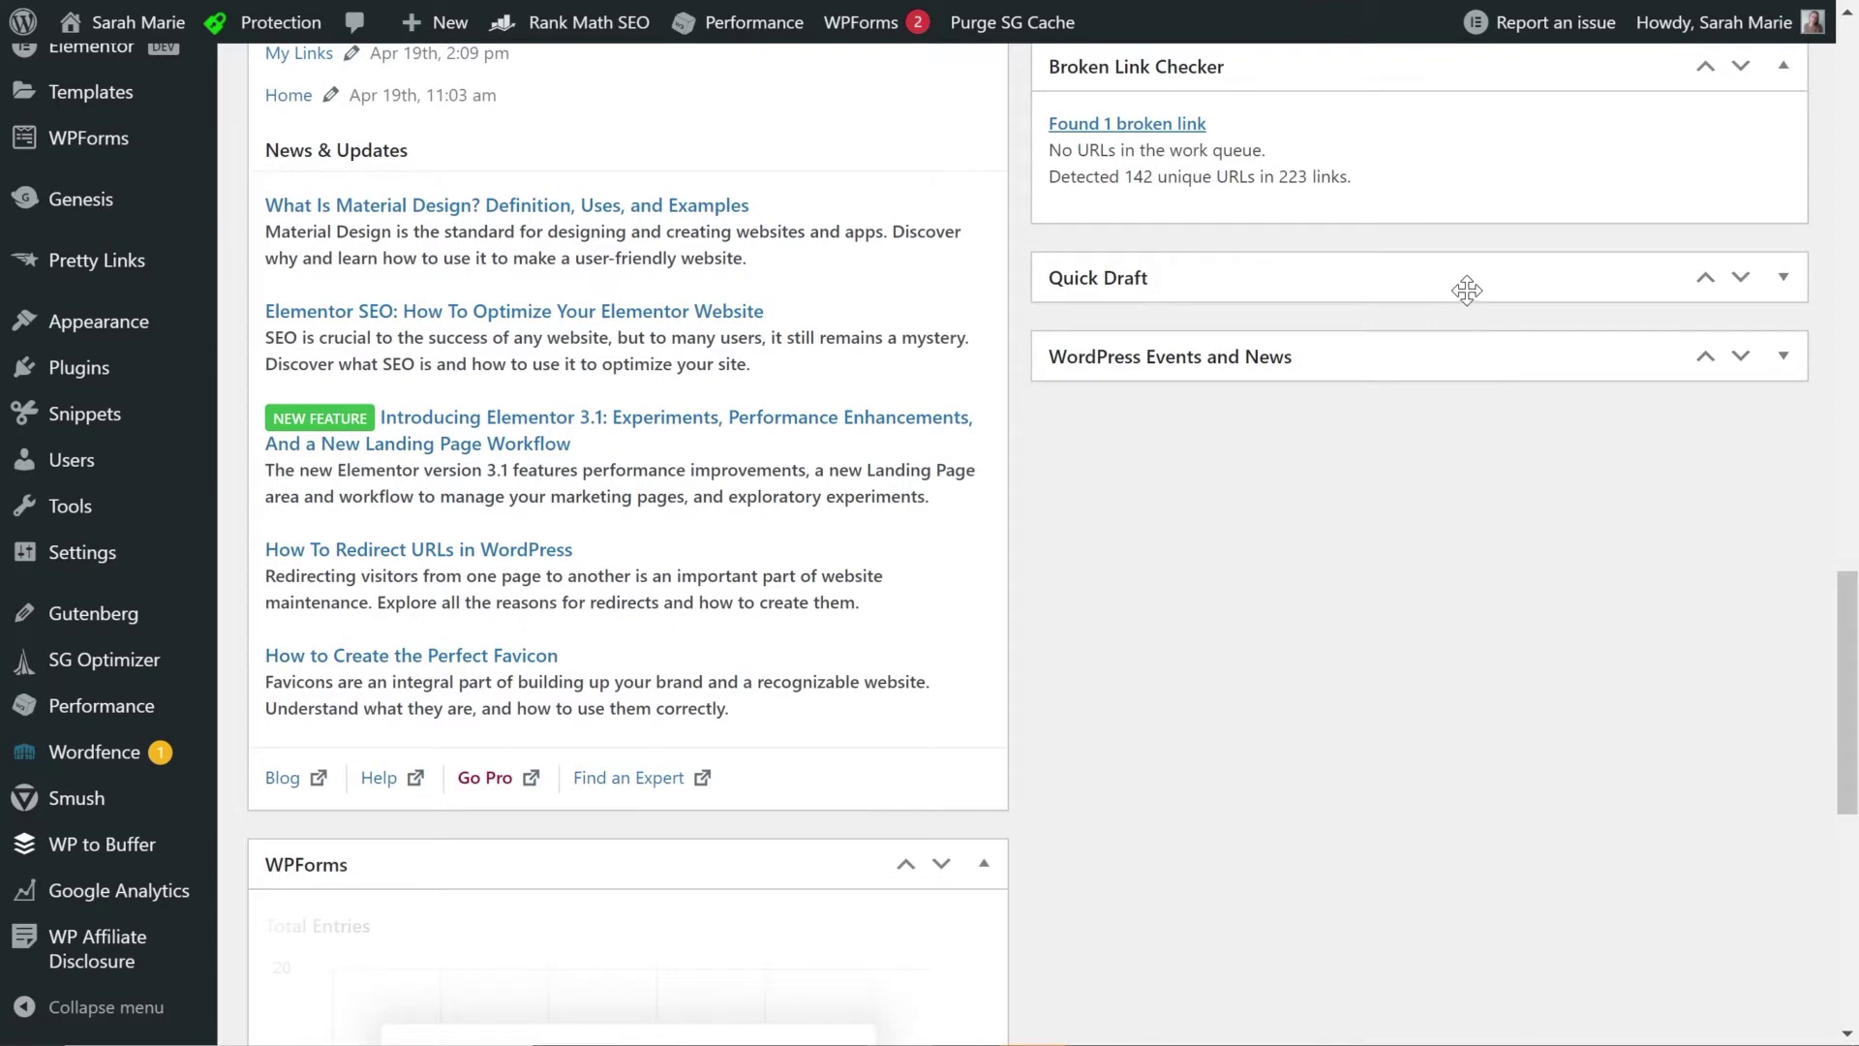
left_click(1457, 280)
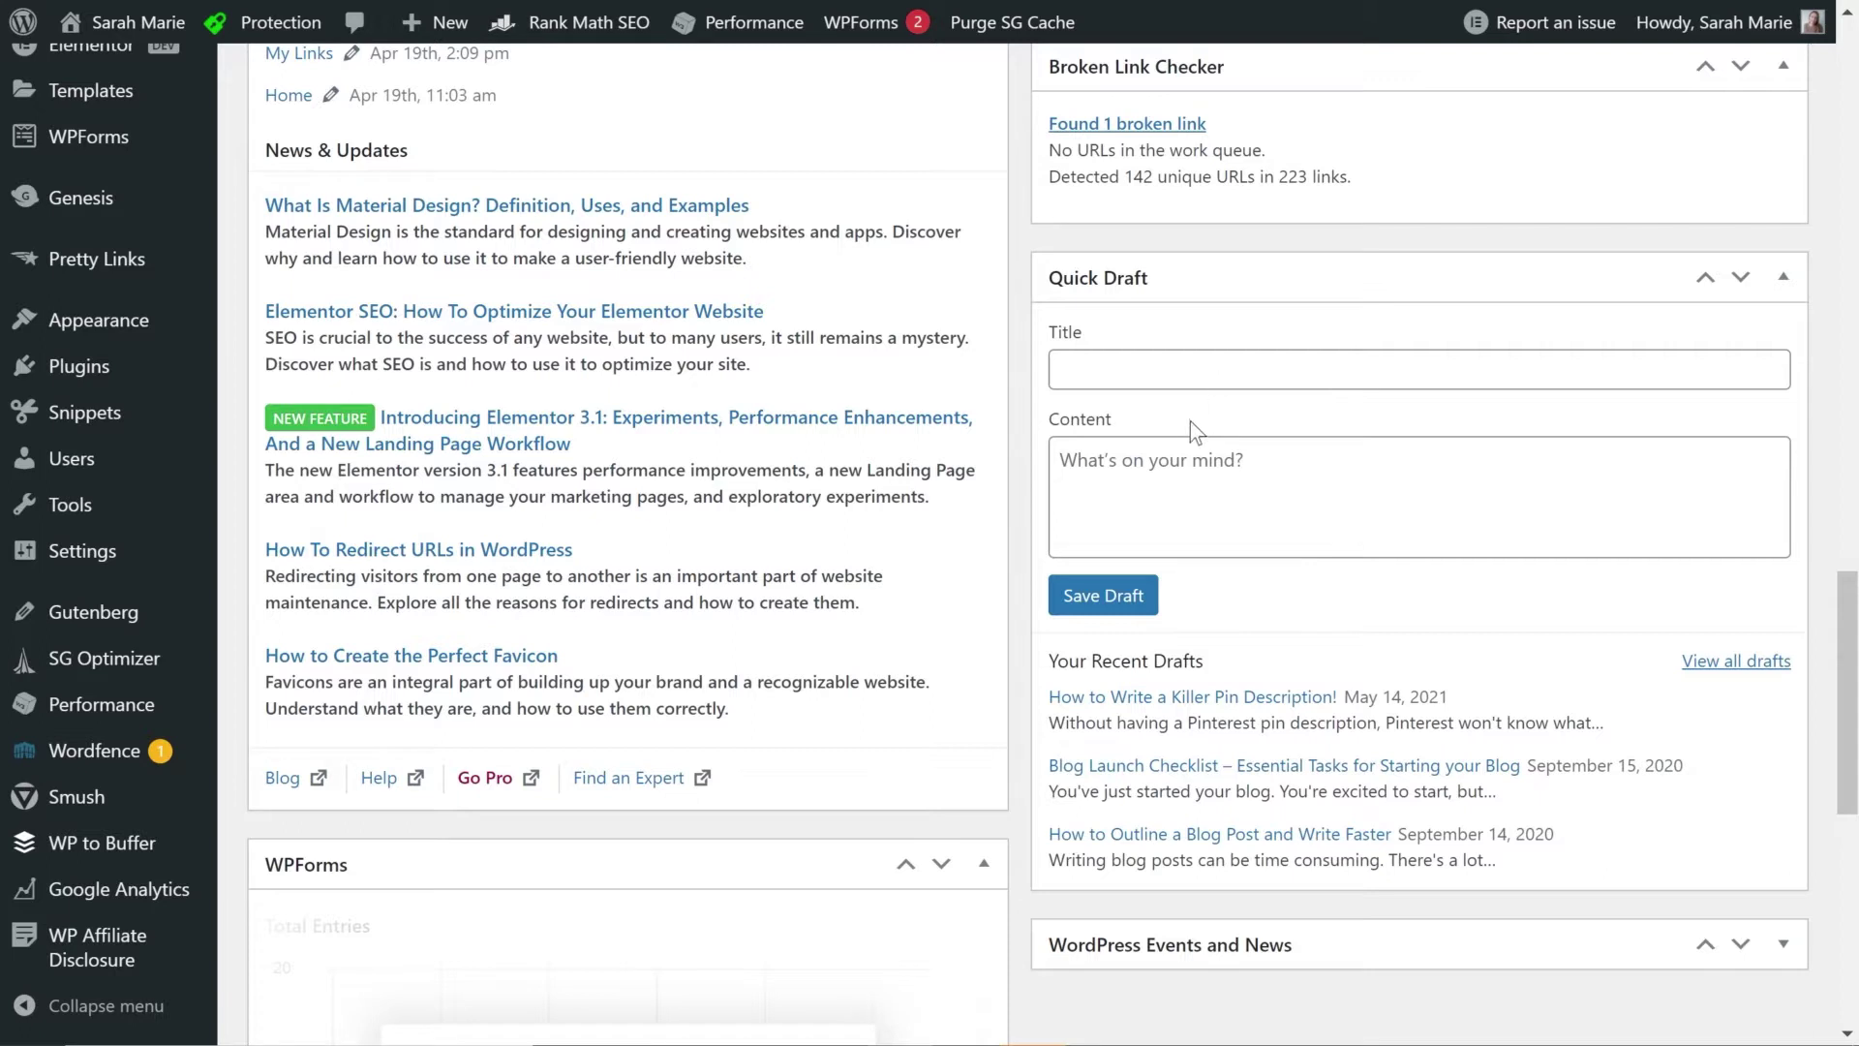
left_click(1157, 372)
left_click(1134, 481)
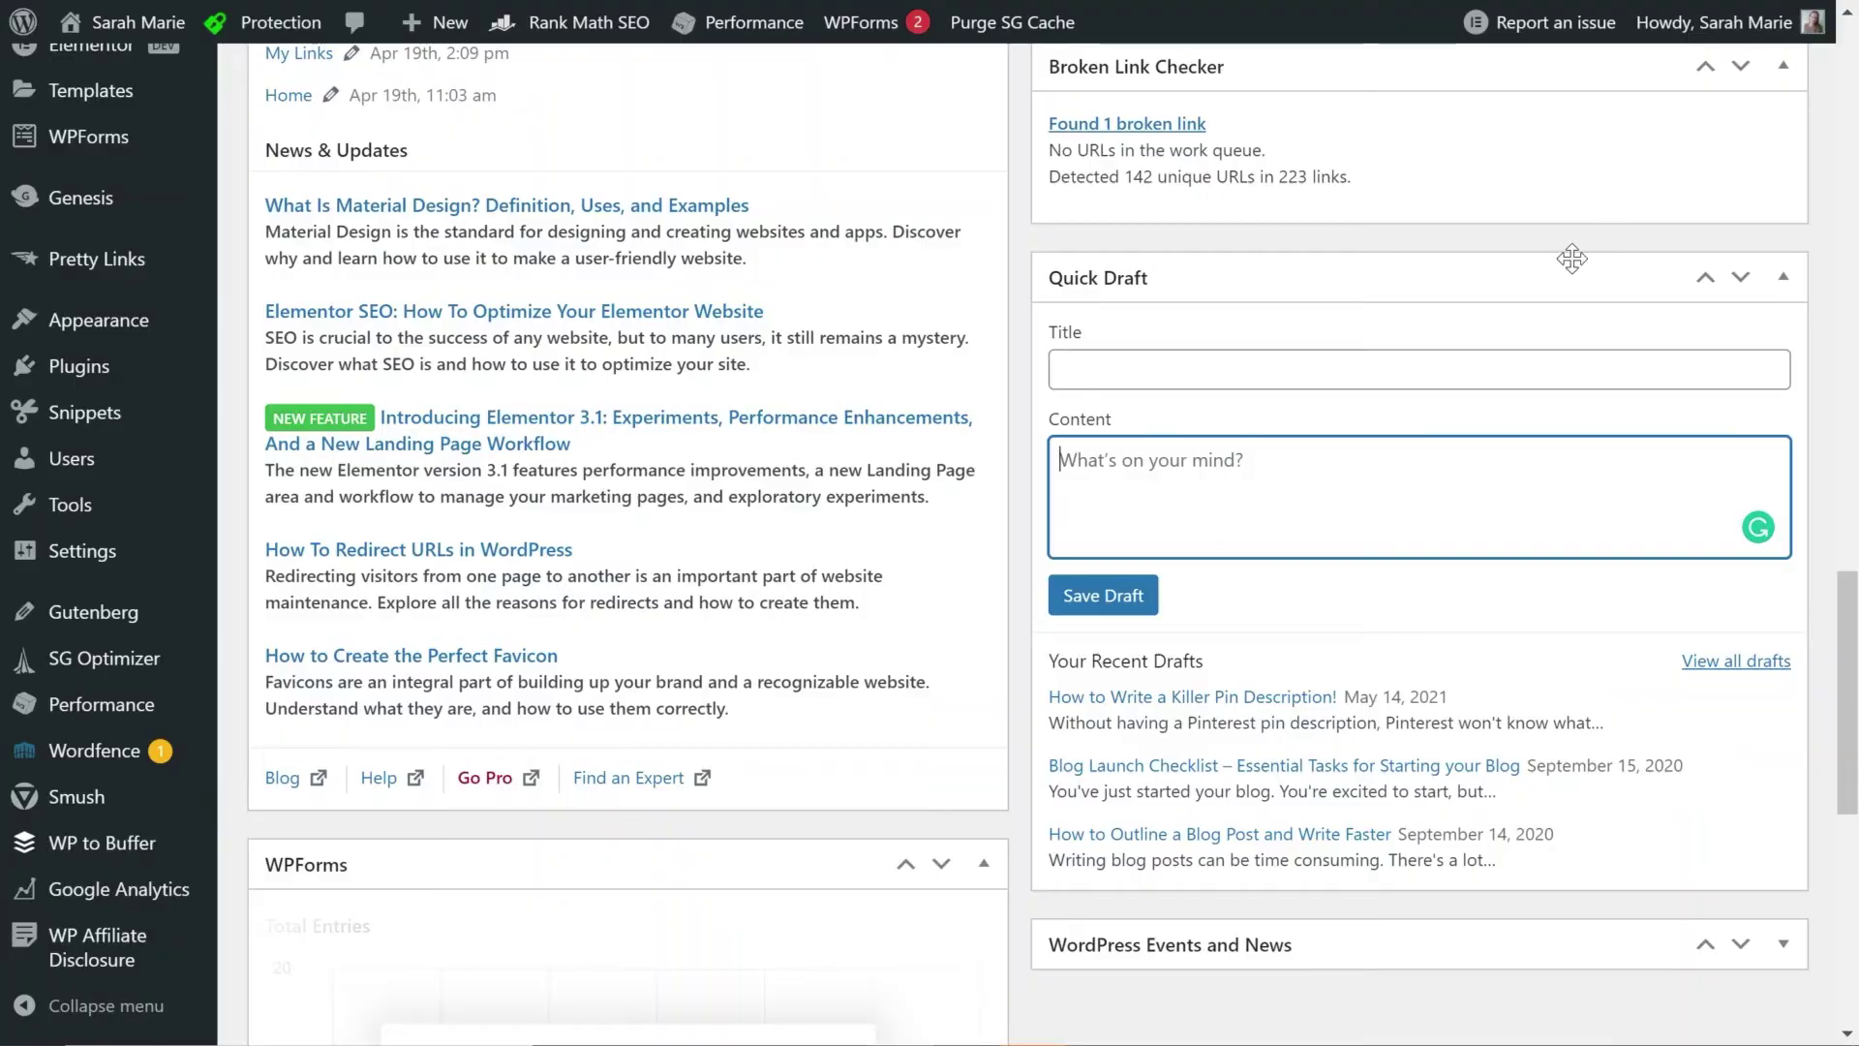
Move the Quick Draft widget above Broken Link Checker and back below it.
left_click(1706, 280)
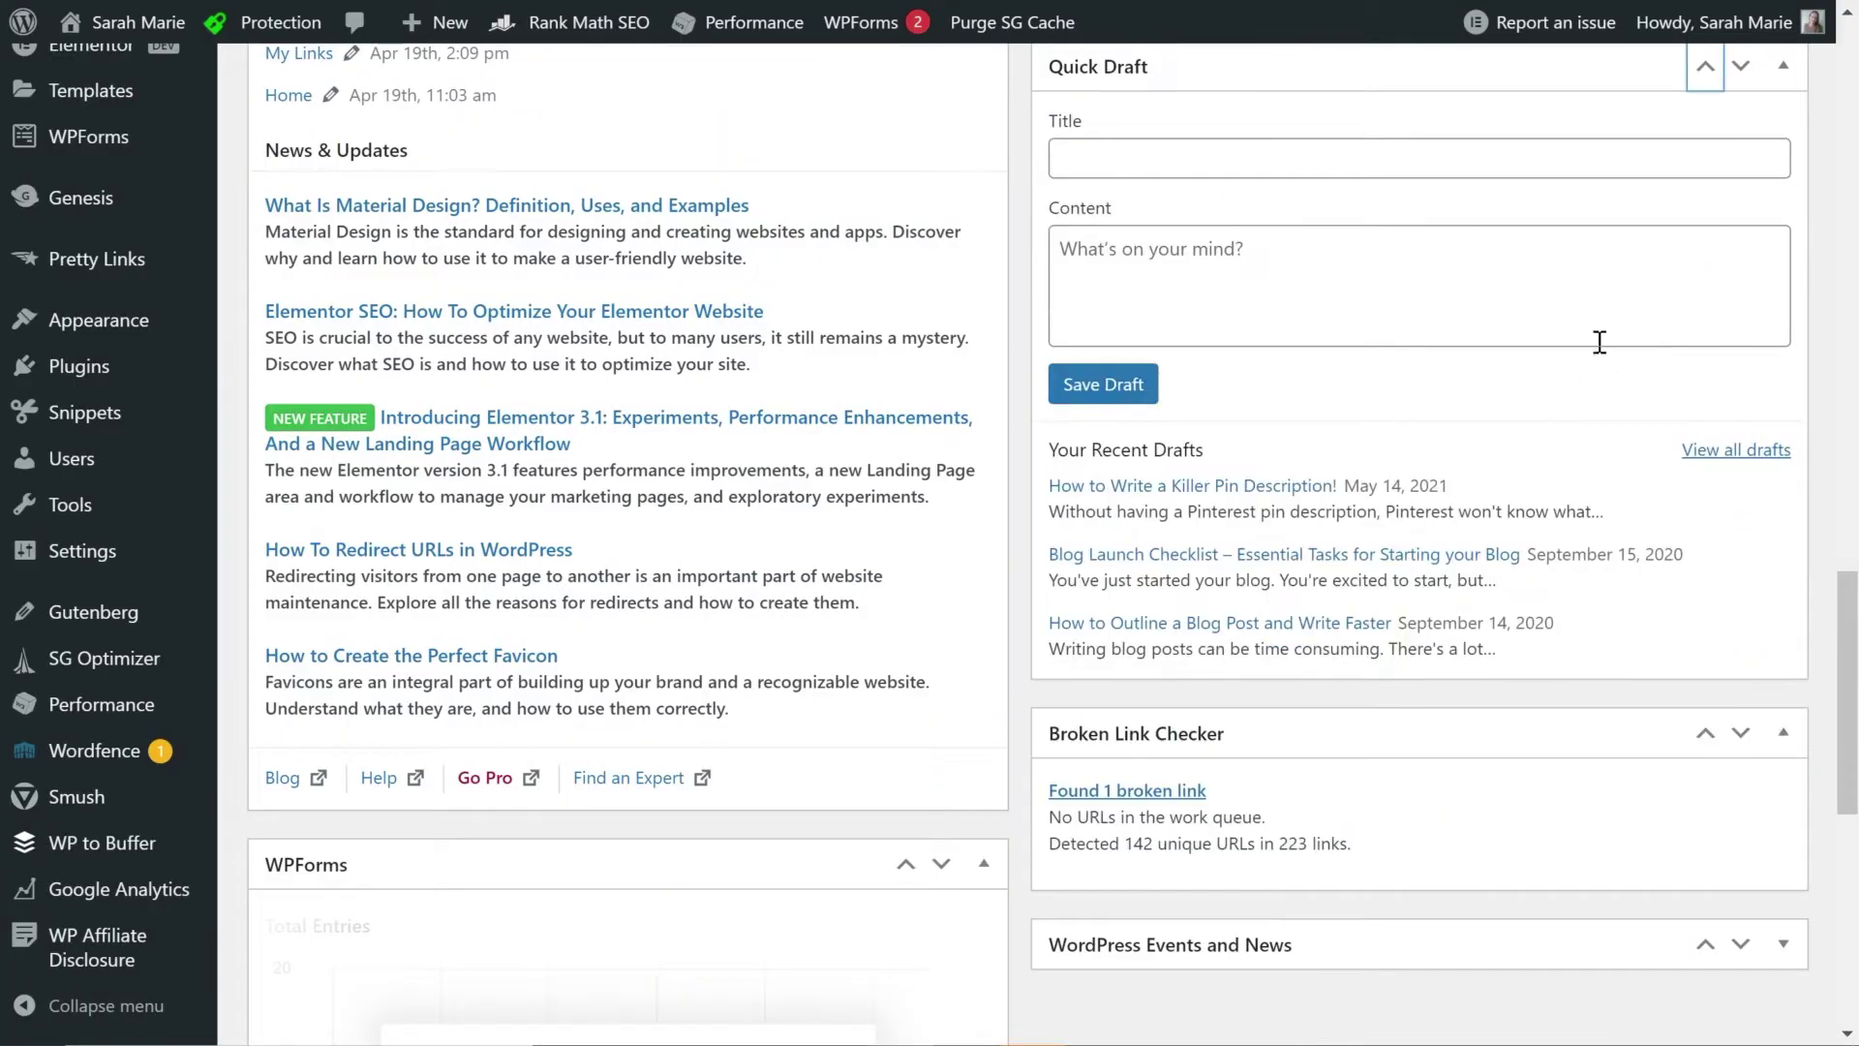
left_click(1740, 66)
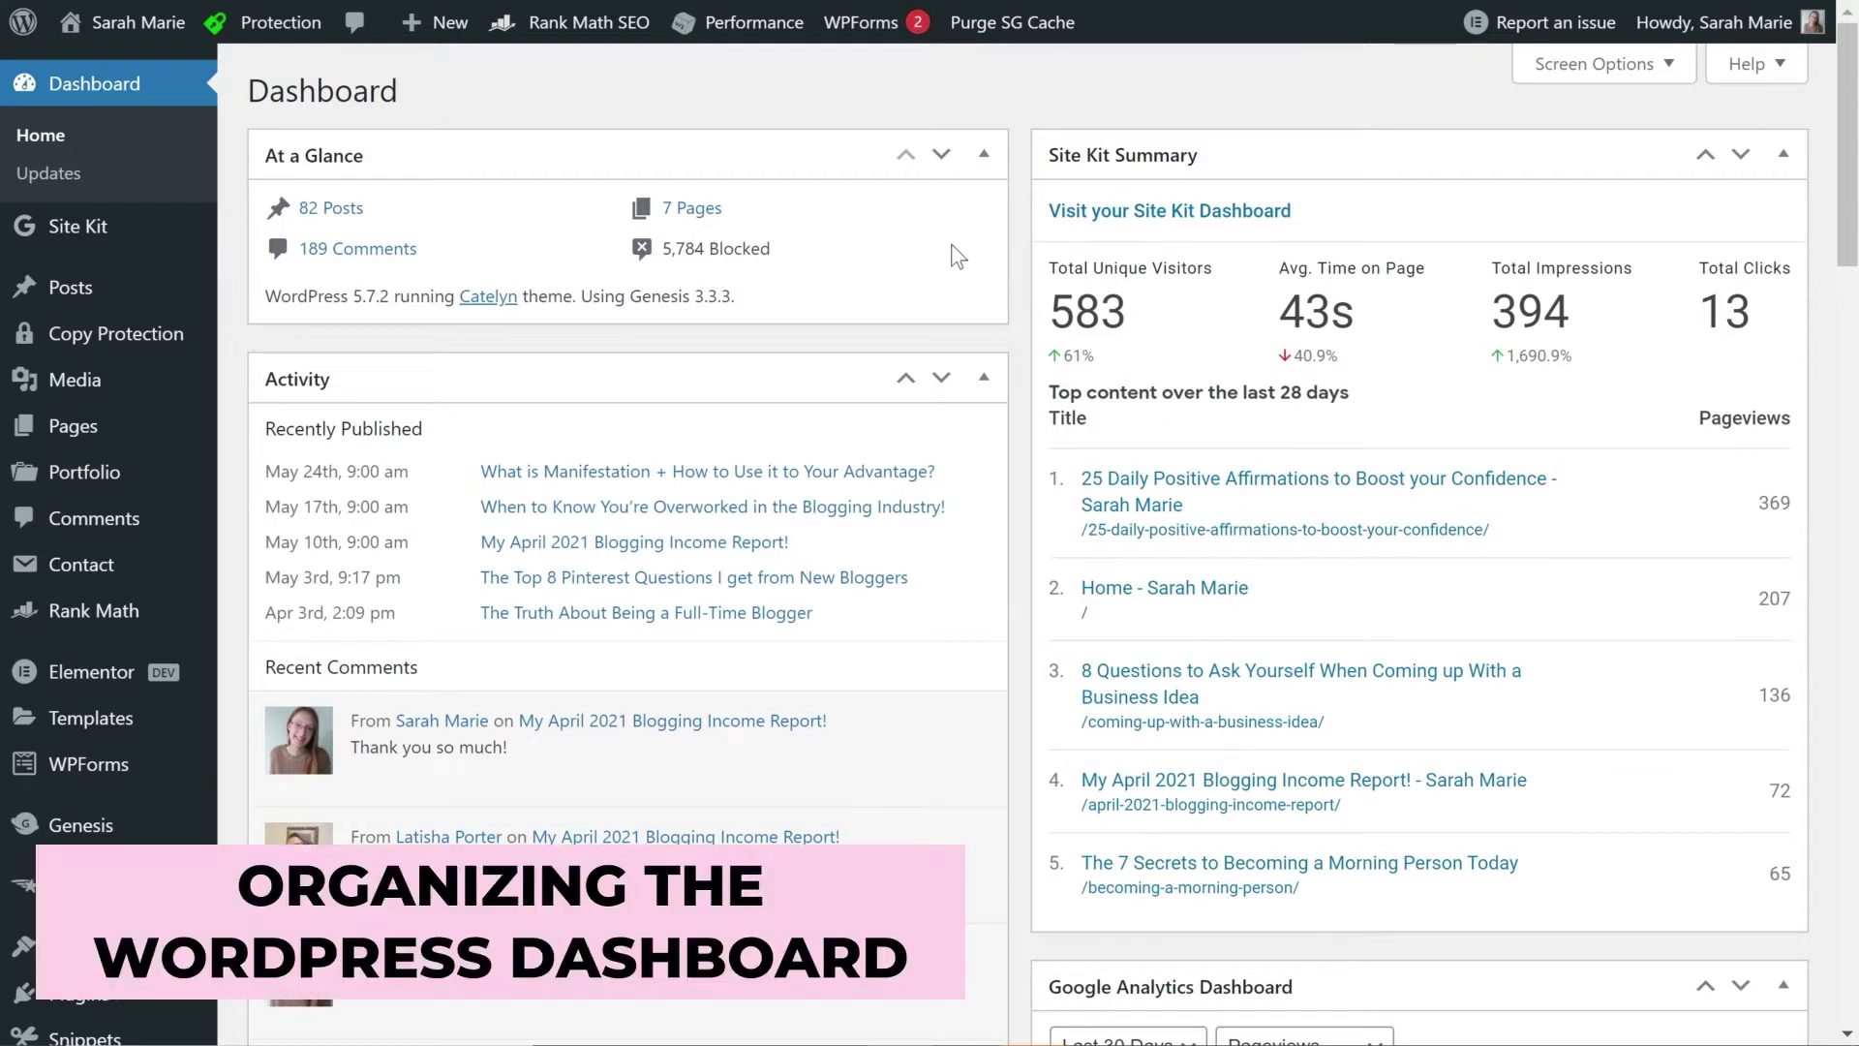
Try expanding and collapsing the Quick Draft and Broken Link Checker widgets, leaving Quick Draft collapsed and Broken Link Checker expanded.
scroll(1362, 554, "down", 20)
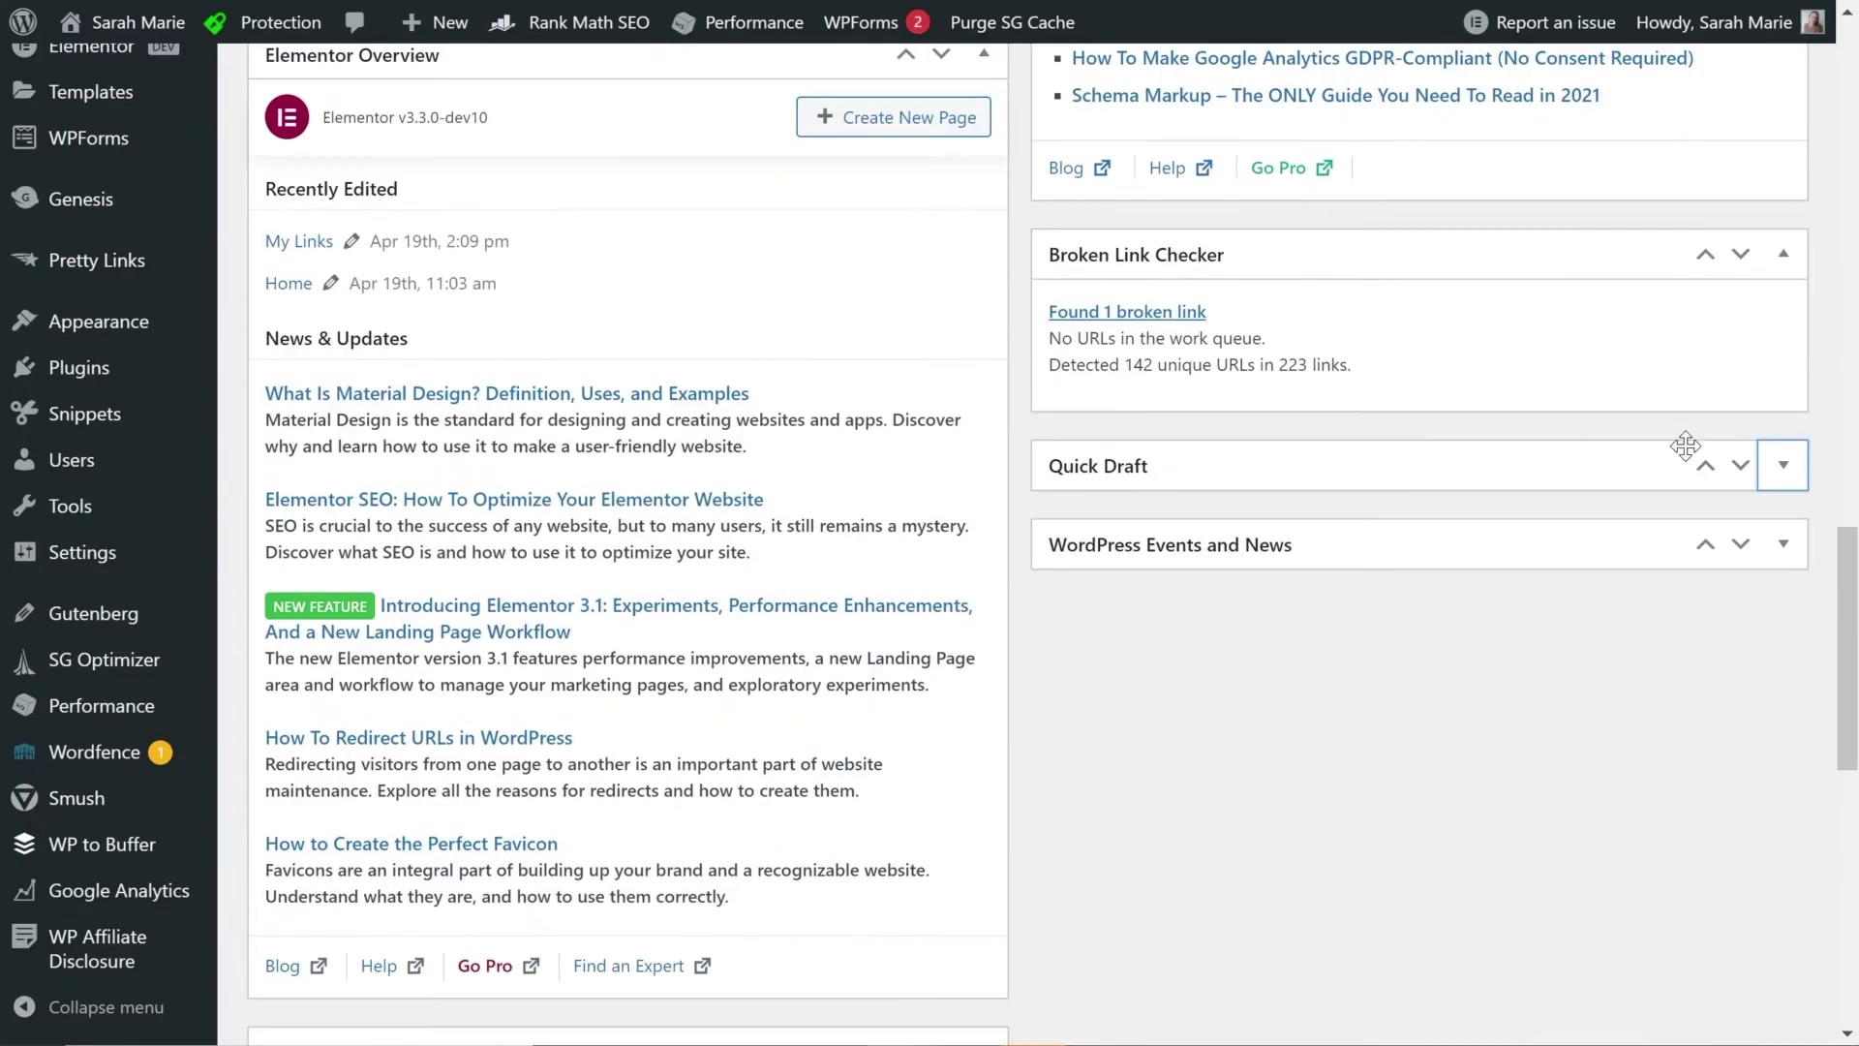
left_click(1783, 467)
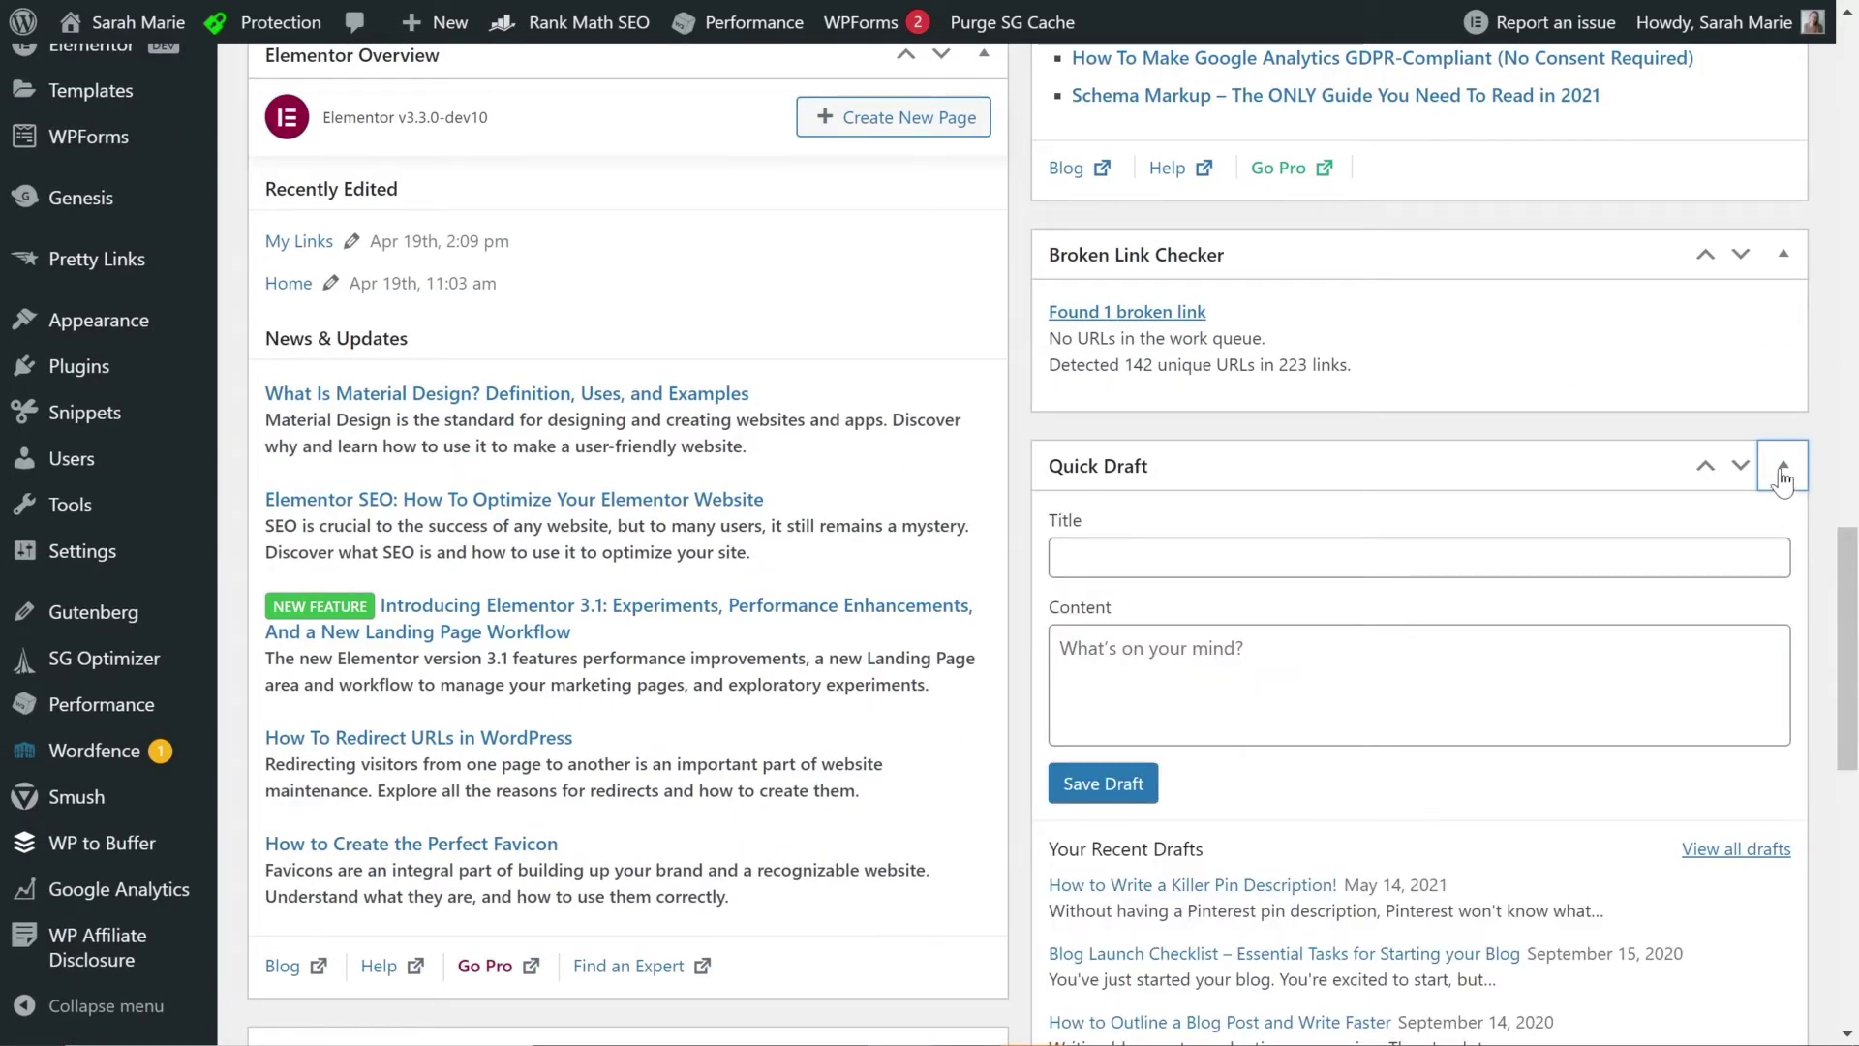
left_click(1783, 474)
left_click(1782, 261)
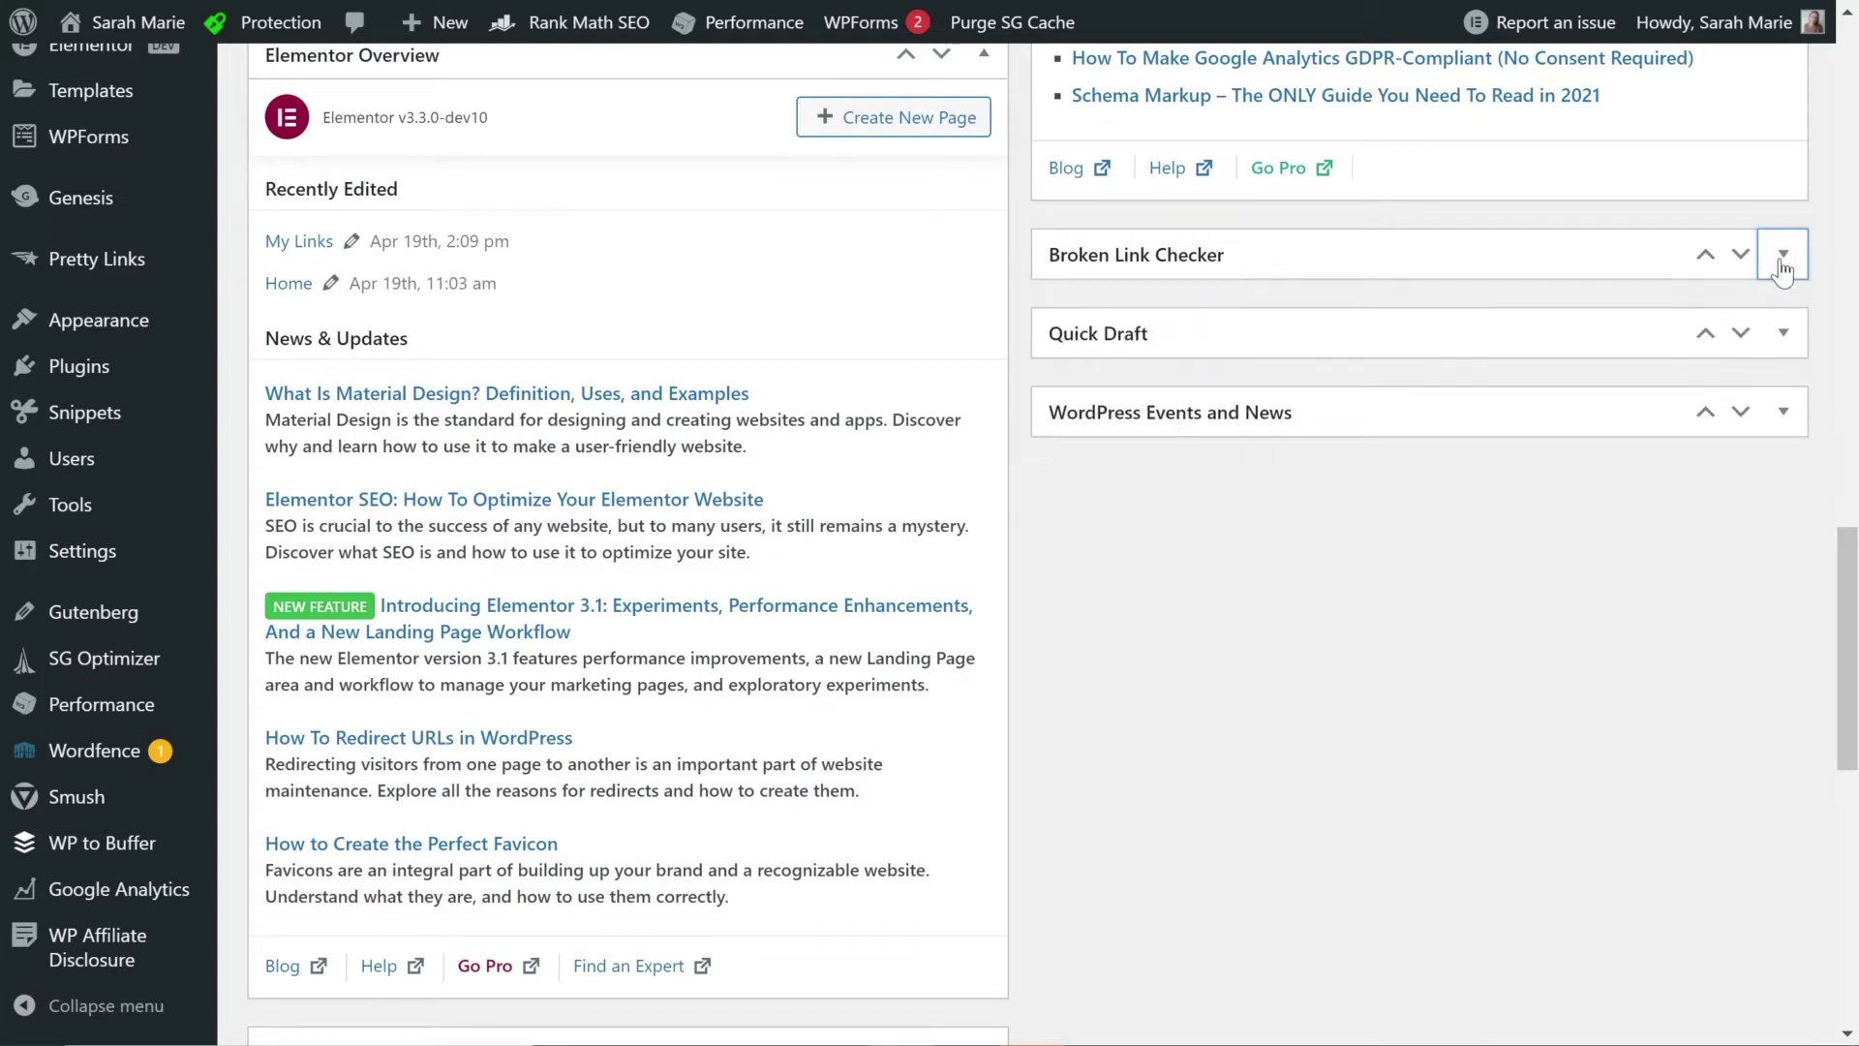
left_click(1783, 259)
left_click(1782, 261)
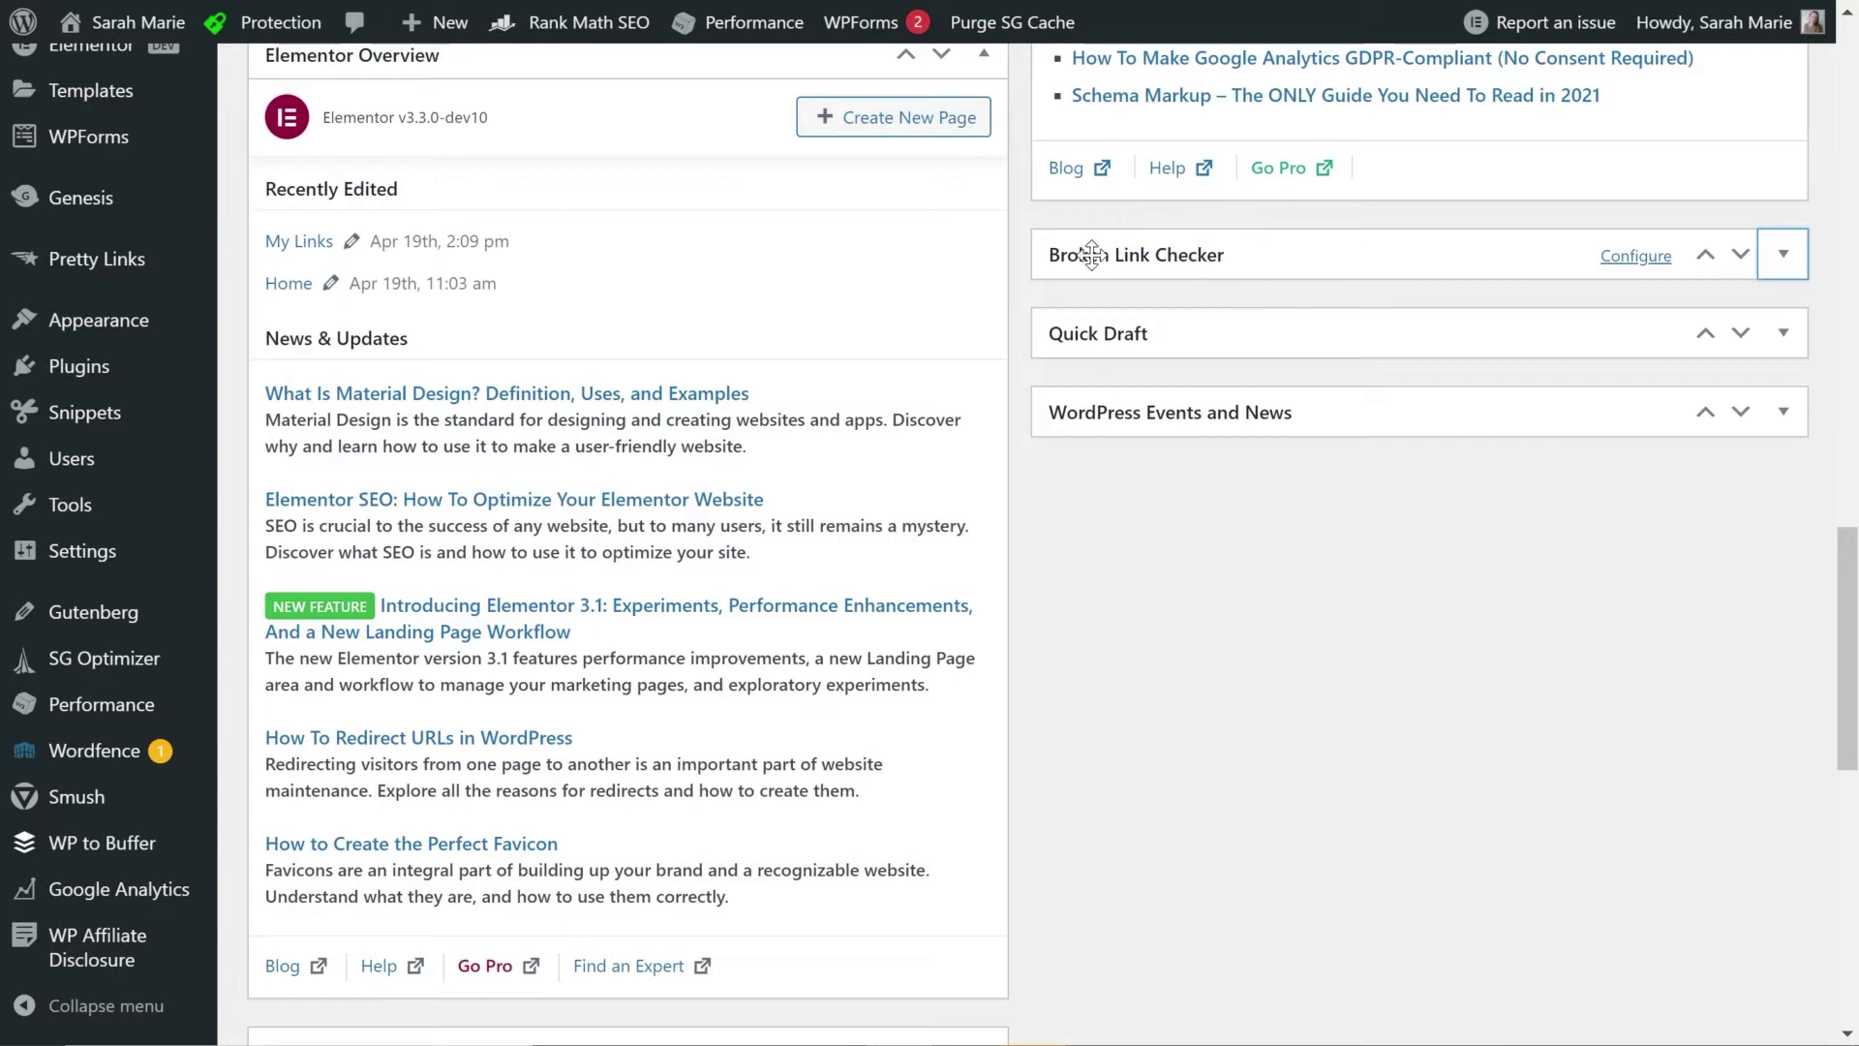
left_click(1778, 271)
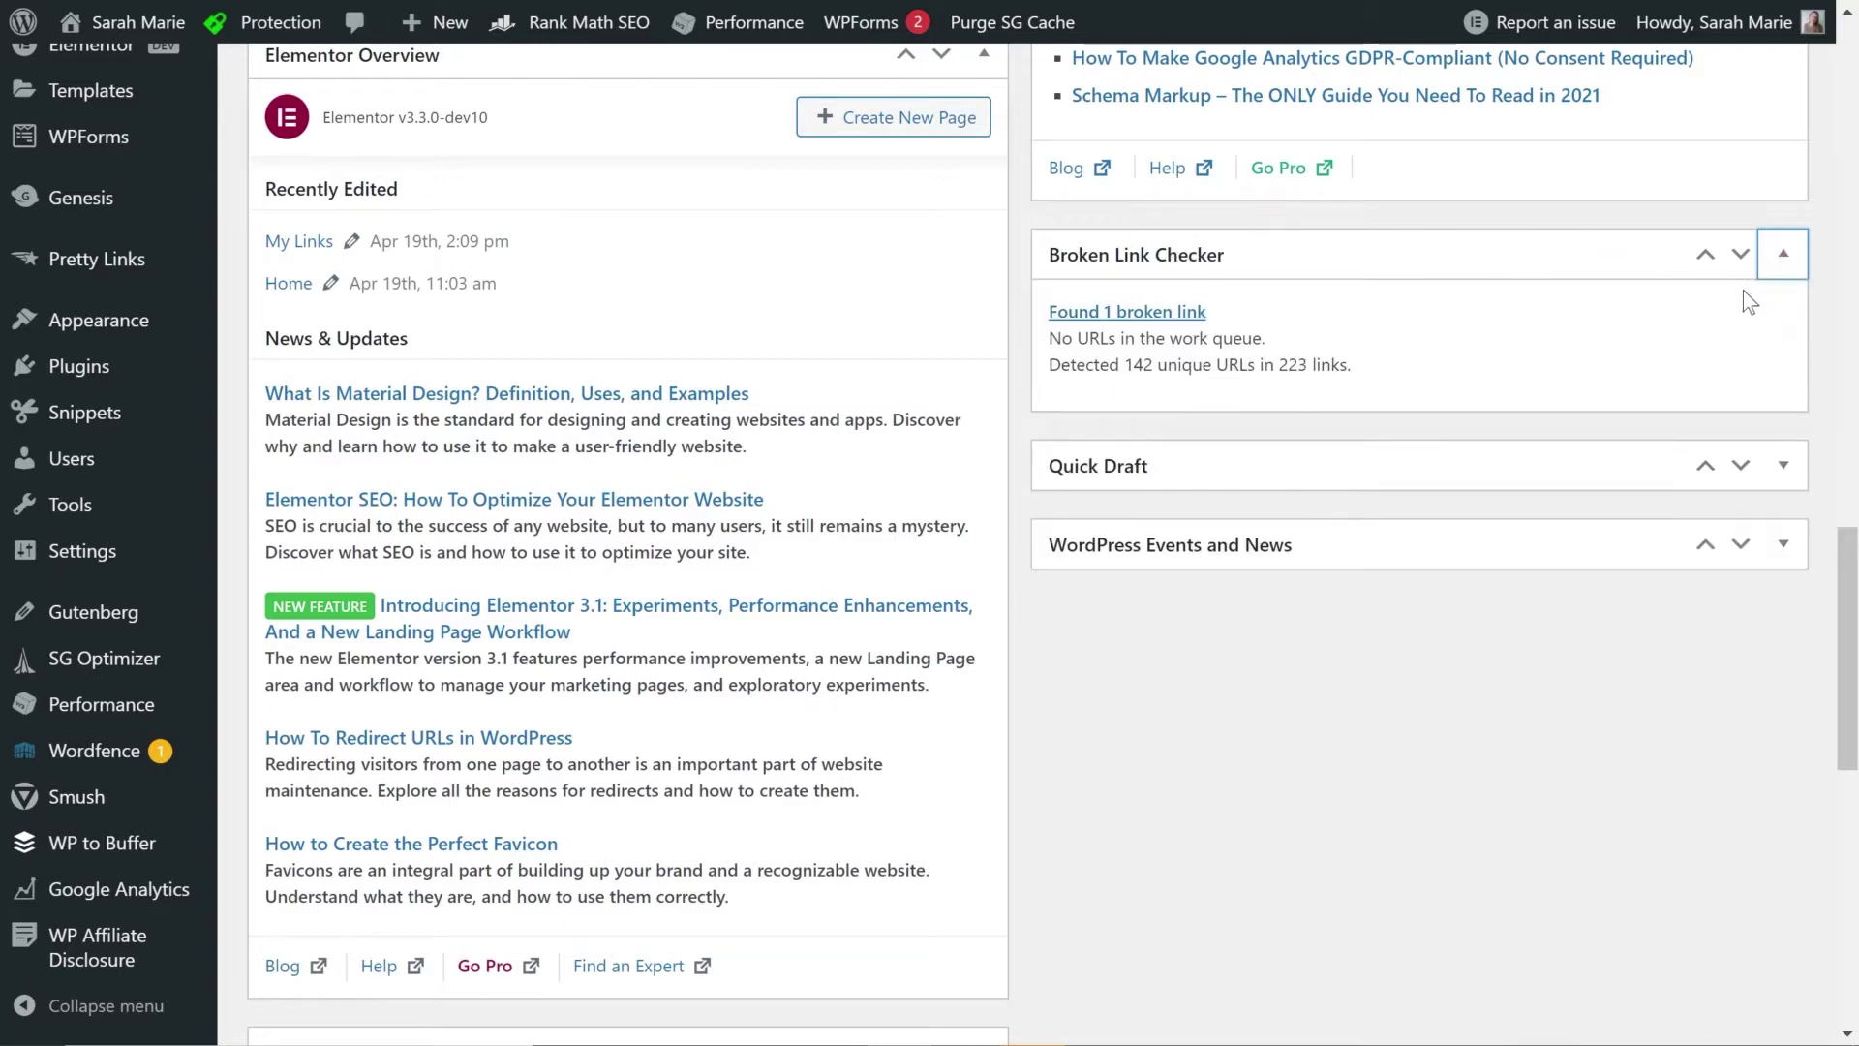
Try moving the At a Glance widget below Activity and return it to its place above Activity.
scroll(1076, 457, "up", 8)
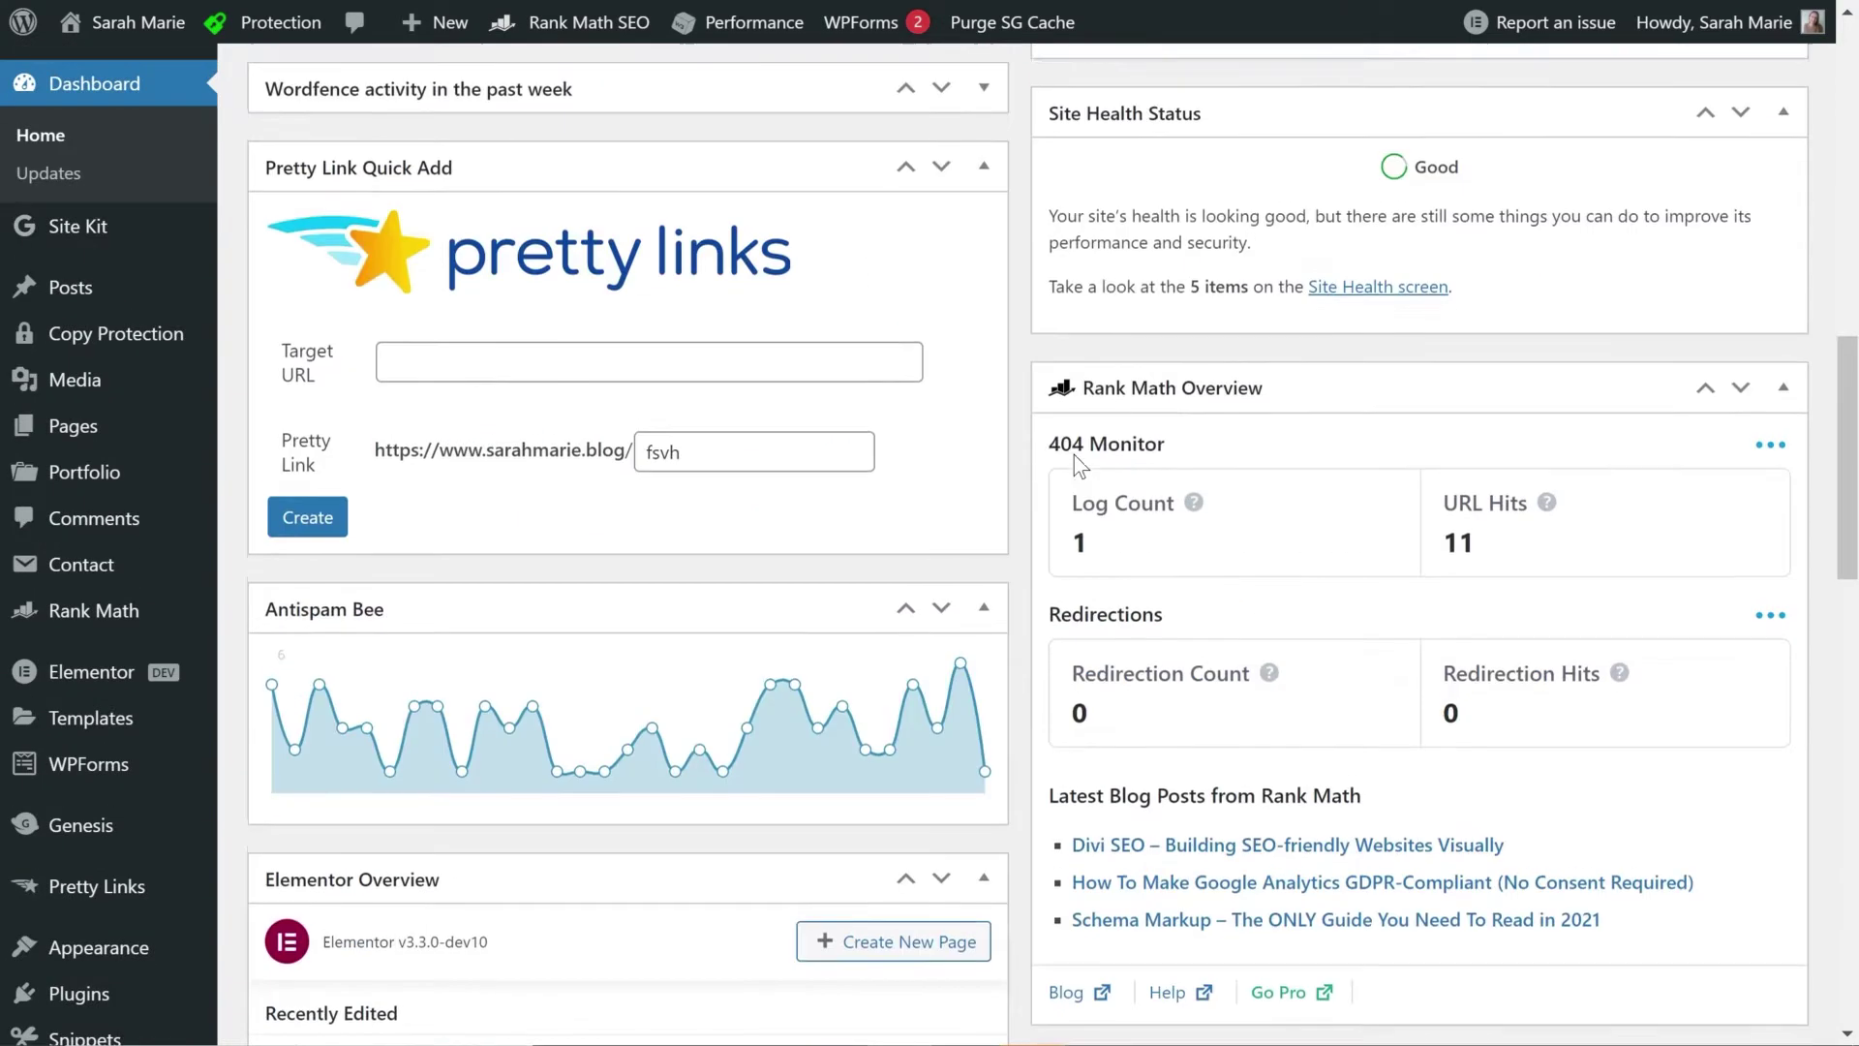
scroll(1072, 455, "up", 12)
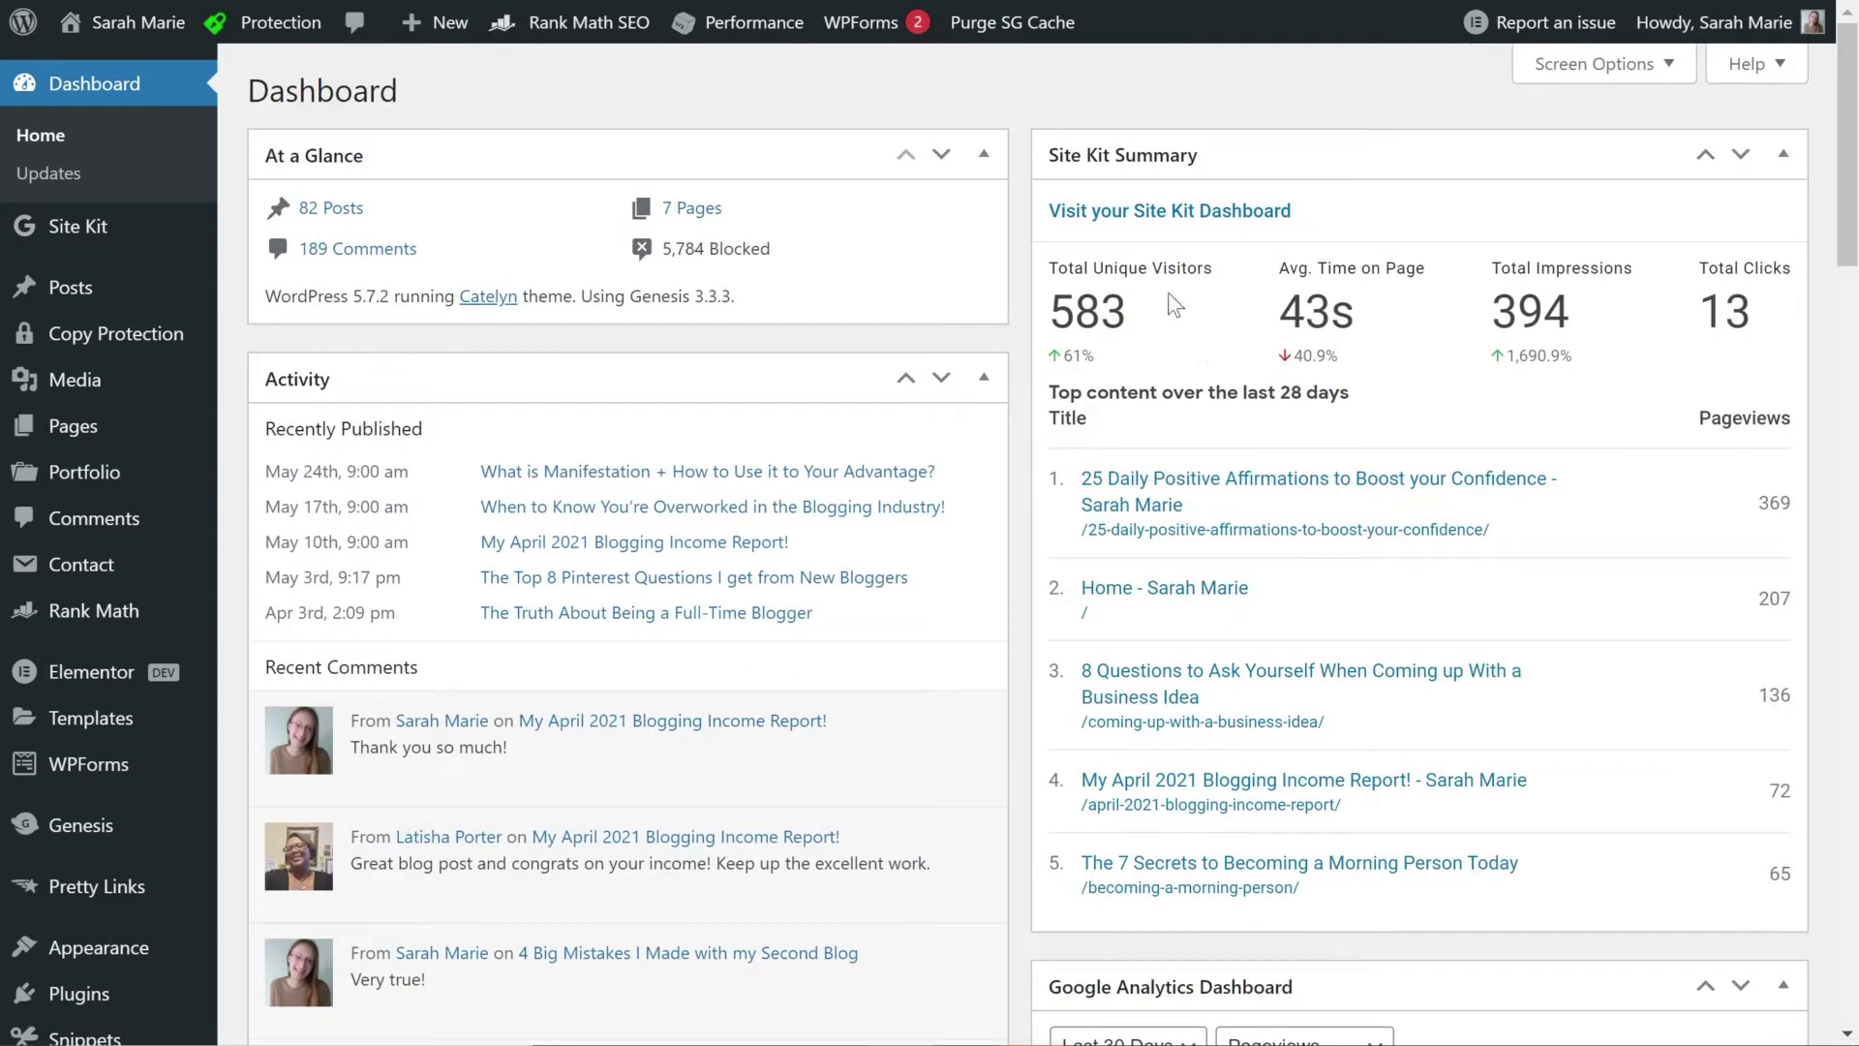
left_click_drag(741, 157, 915, 165)
left_click(941, 157)
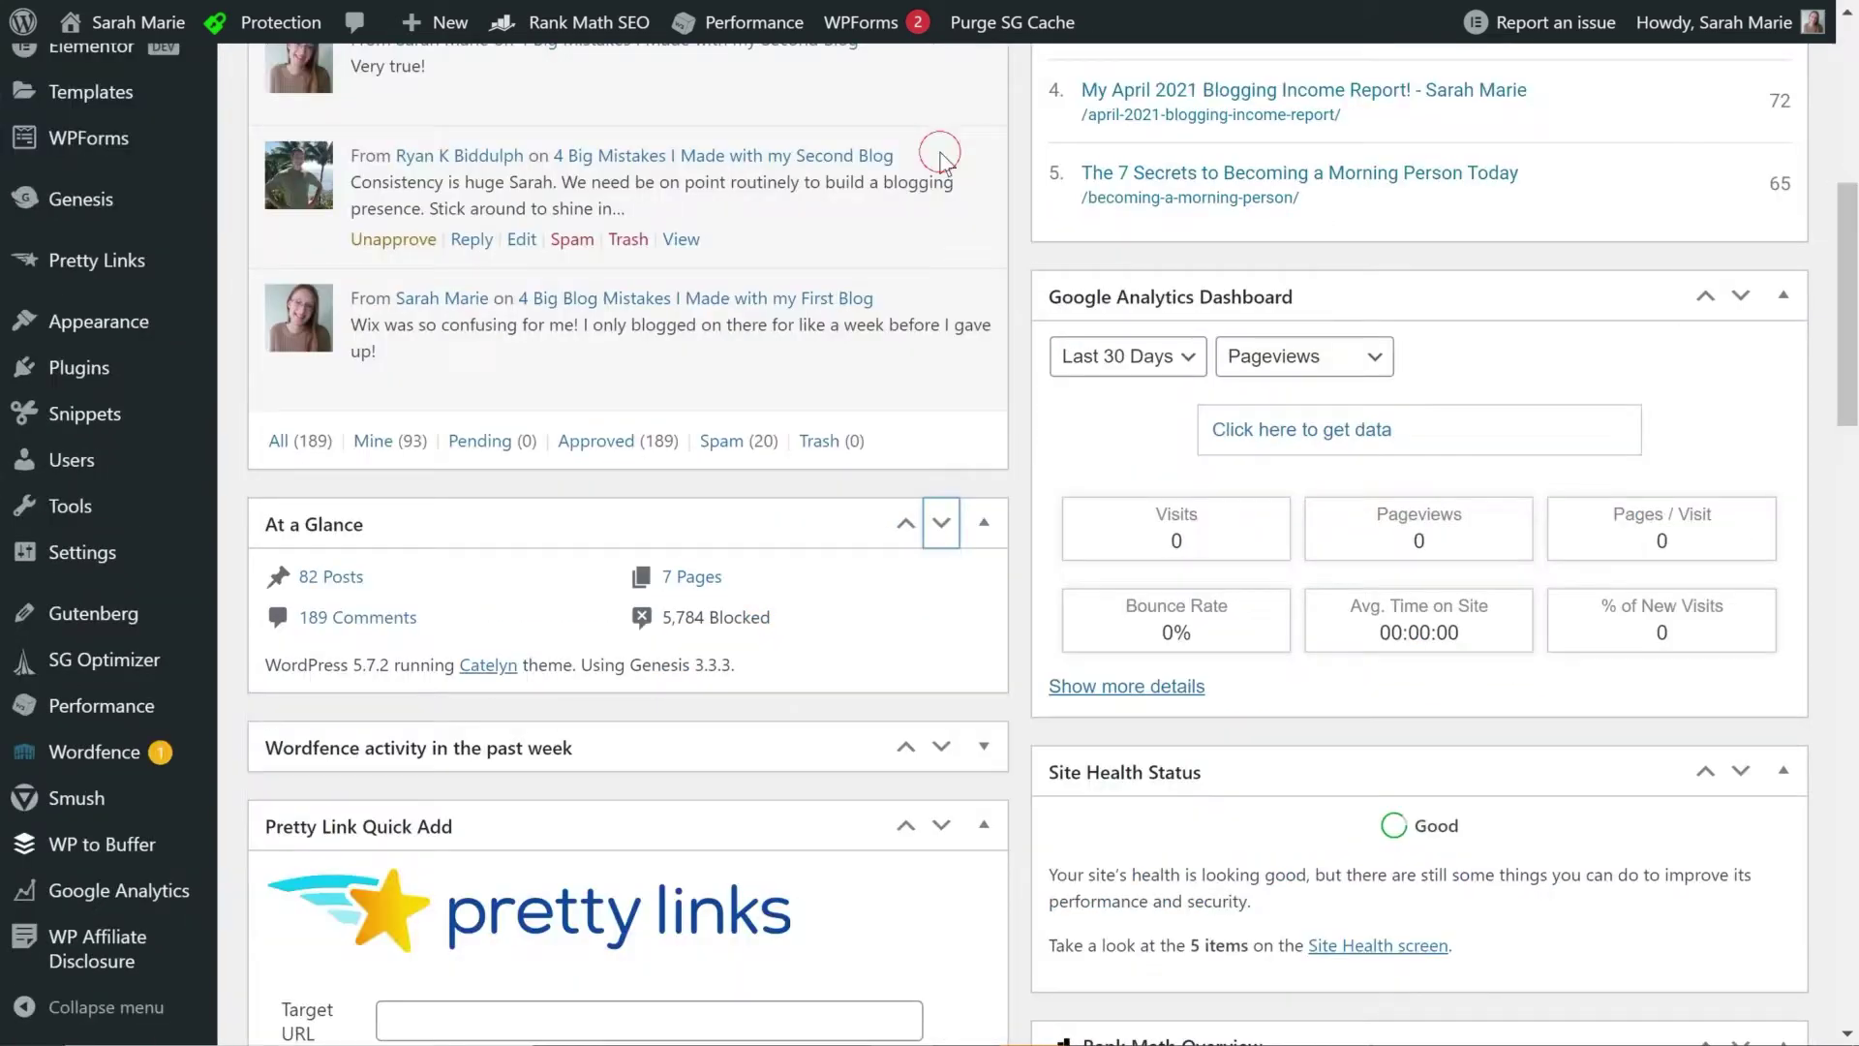
left_click(905, 524)
left_click(941, 157)
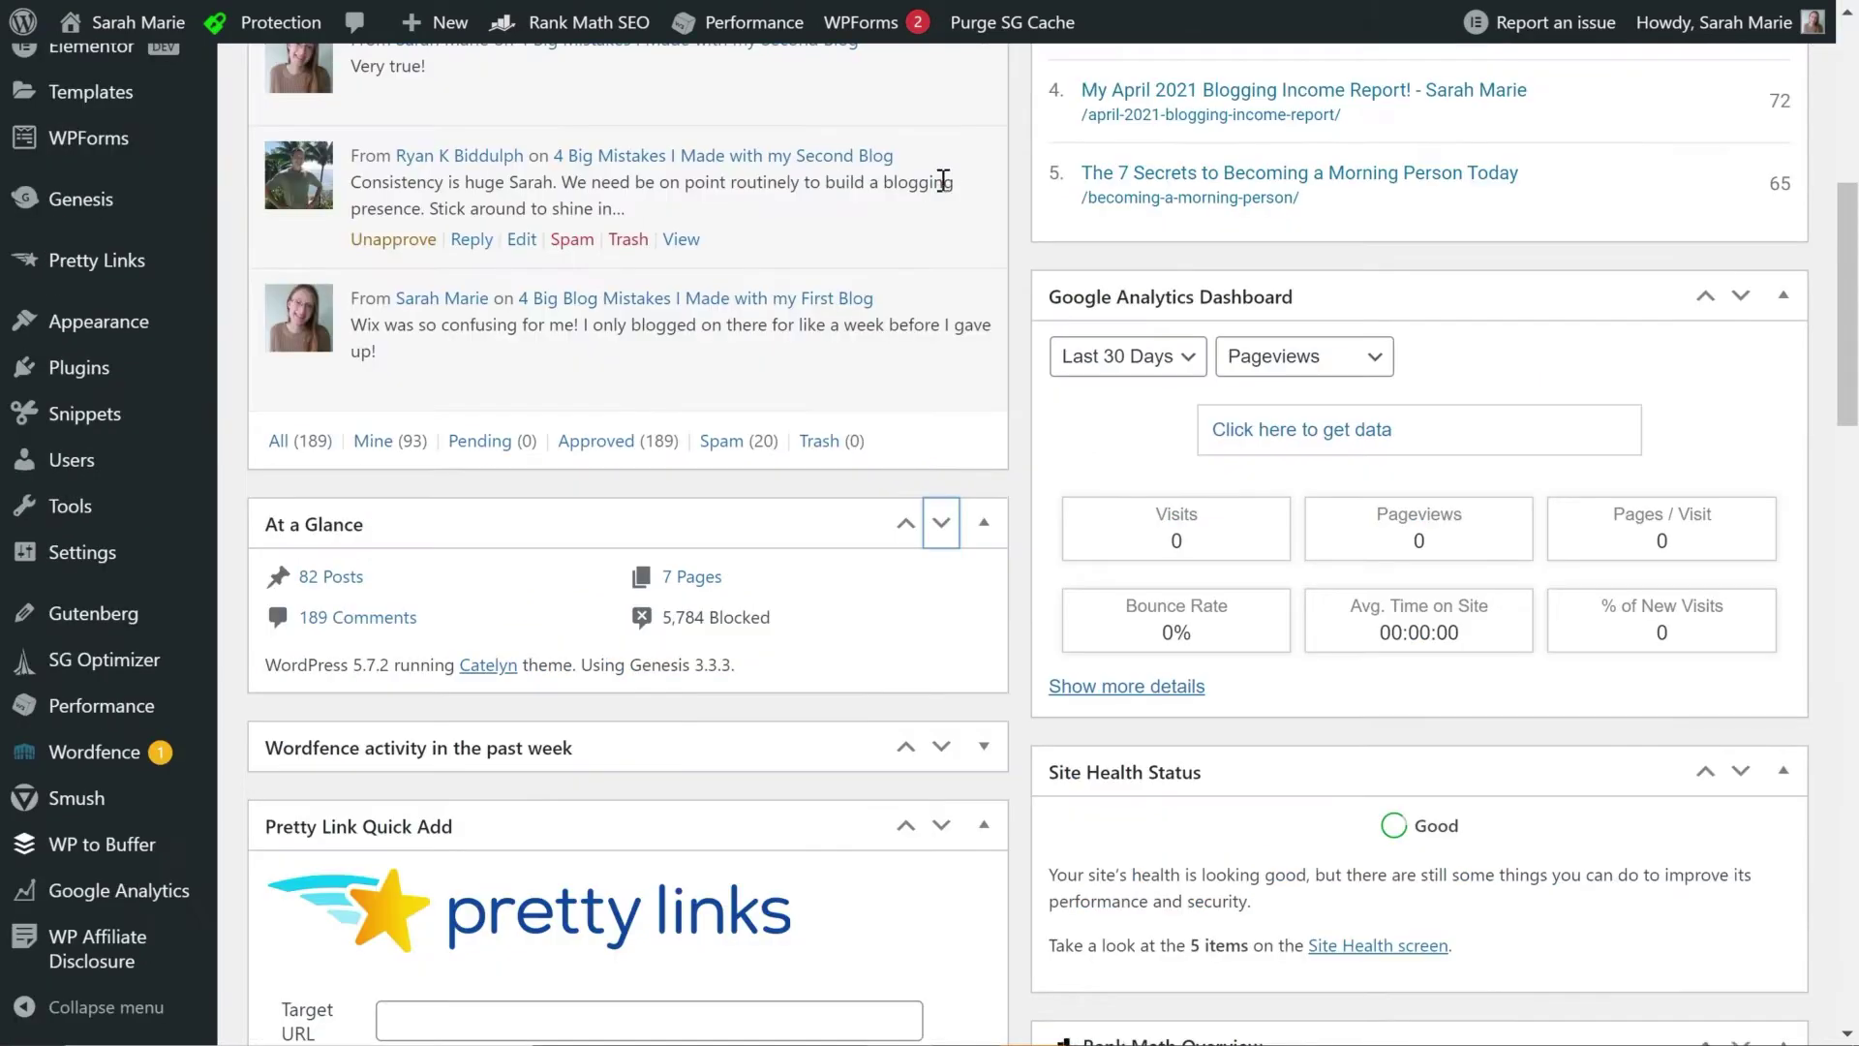
left_click(907, 520)
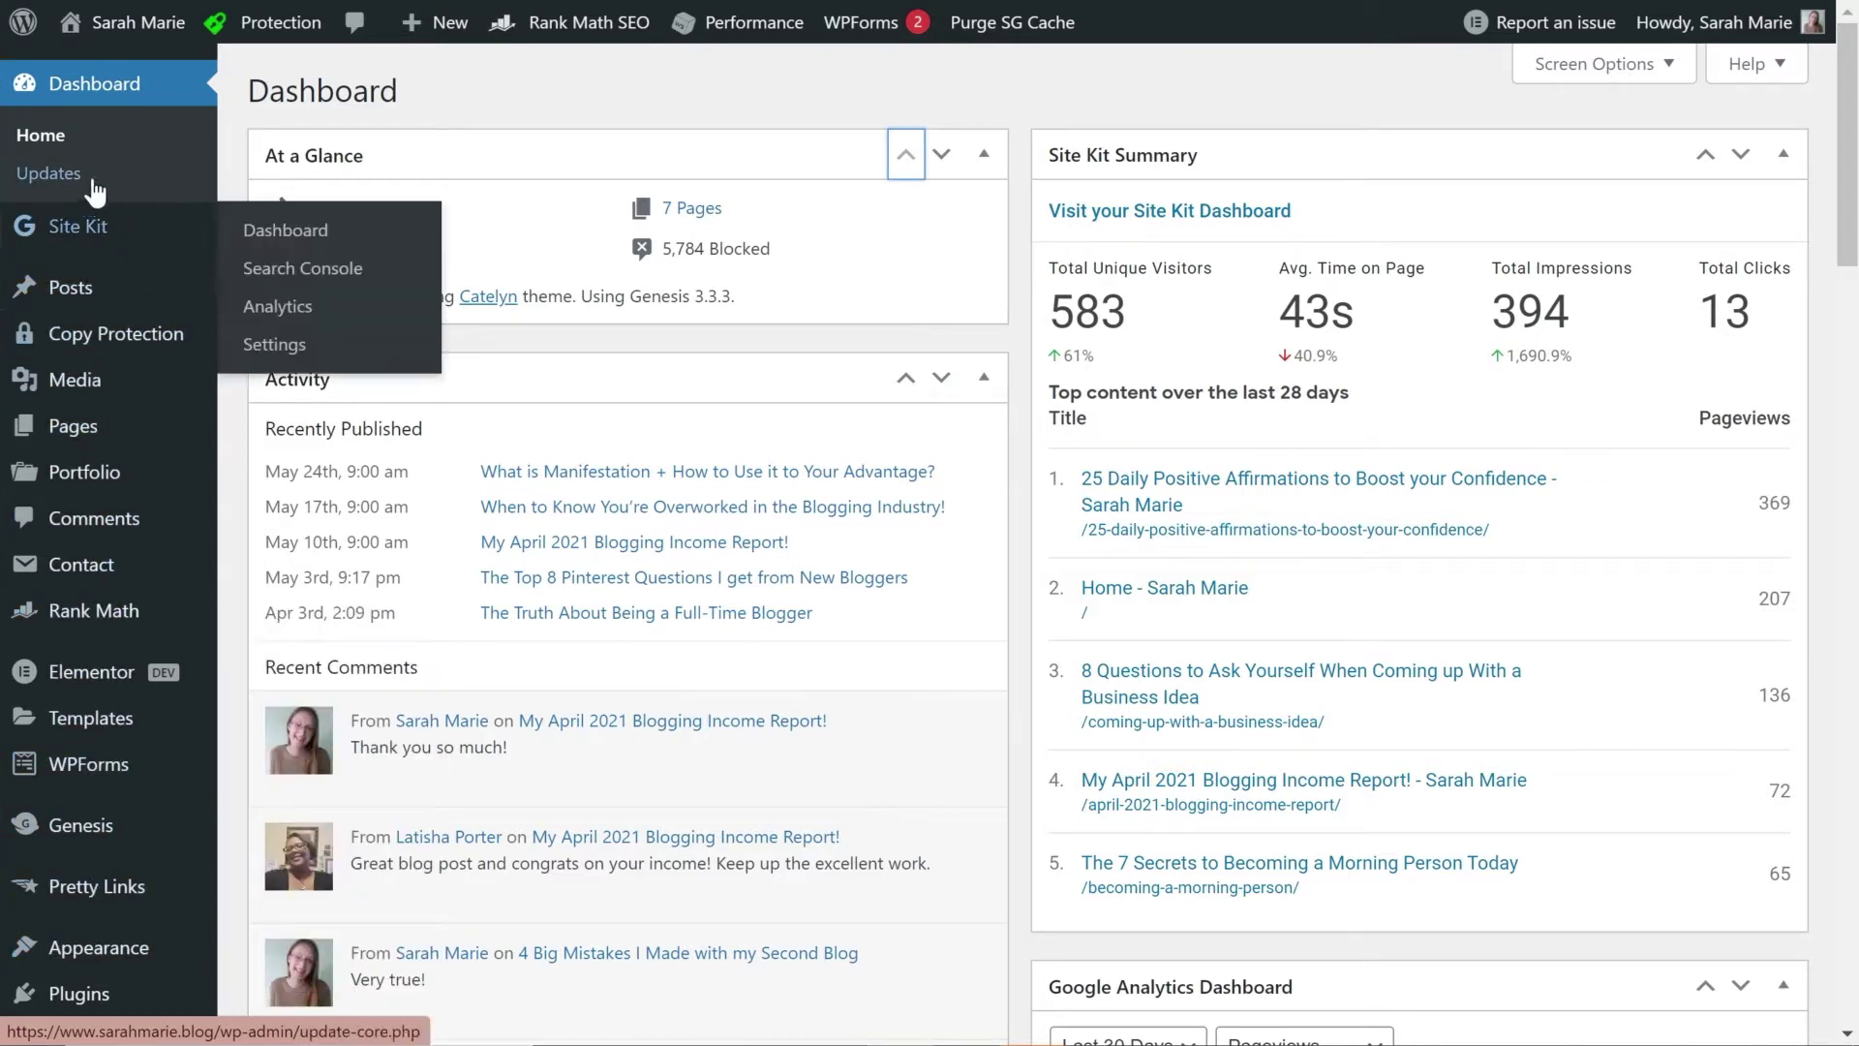
Open the WordPress Updates page to check for core, plugin and theme updates.
left_click(46, 173)
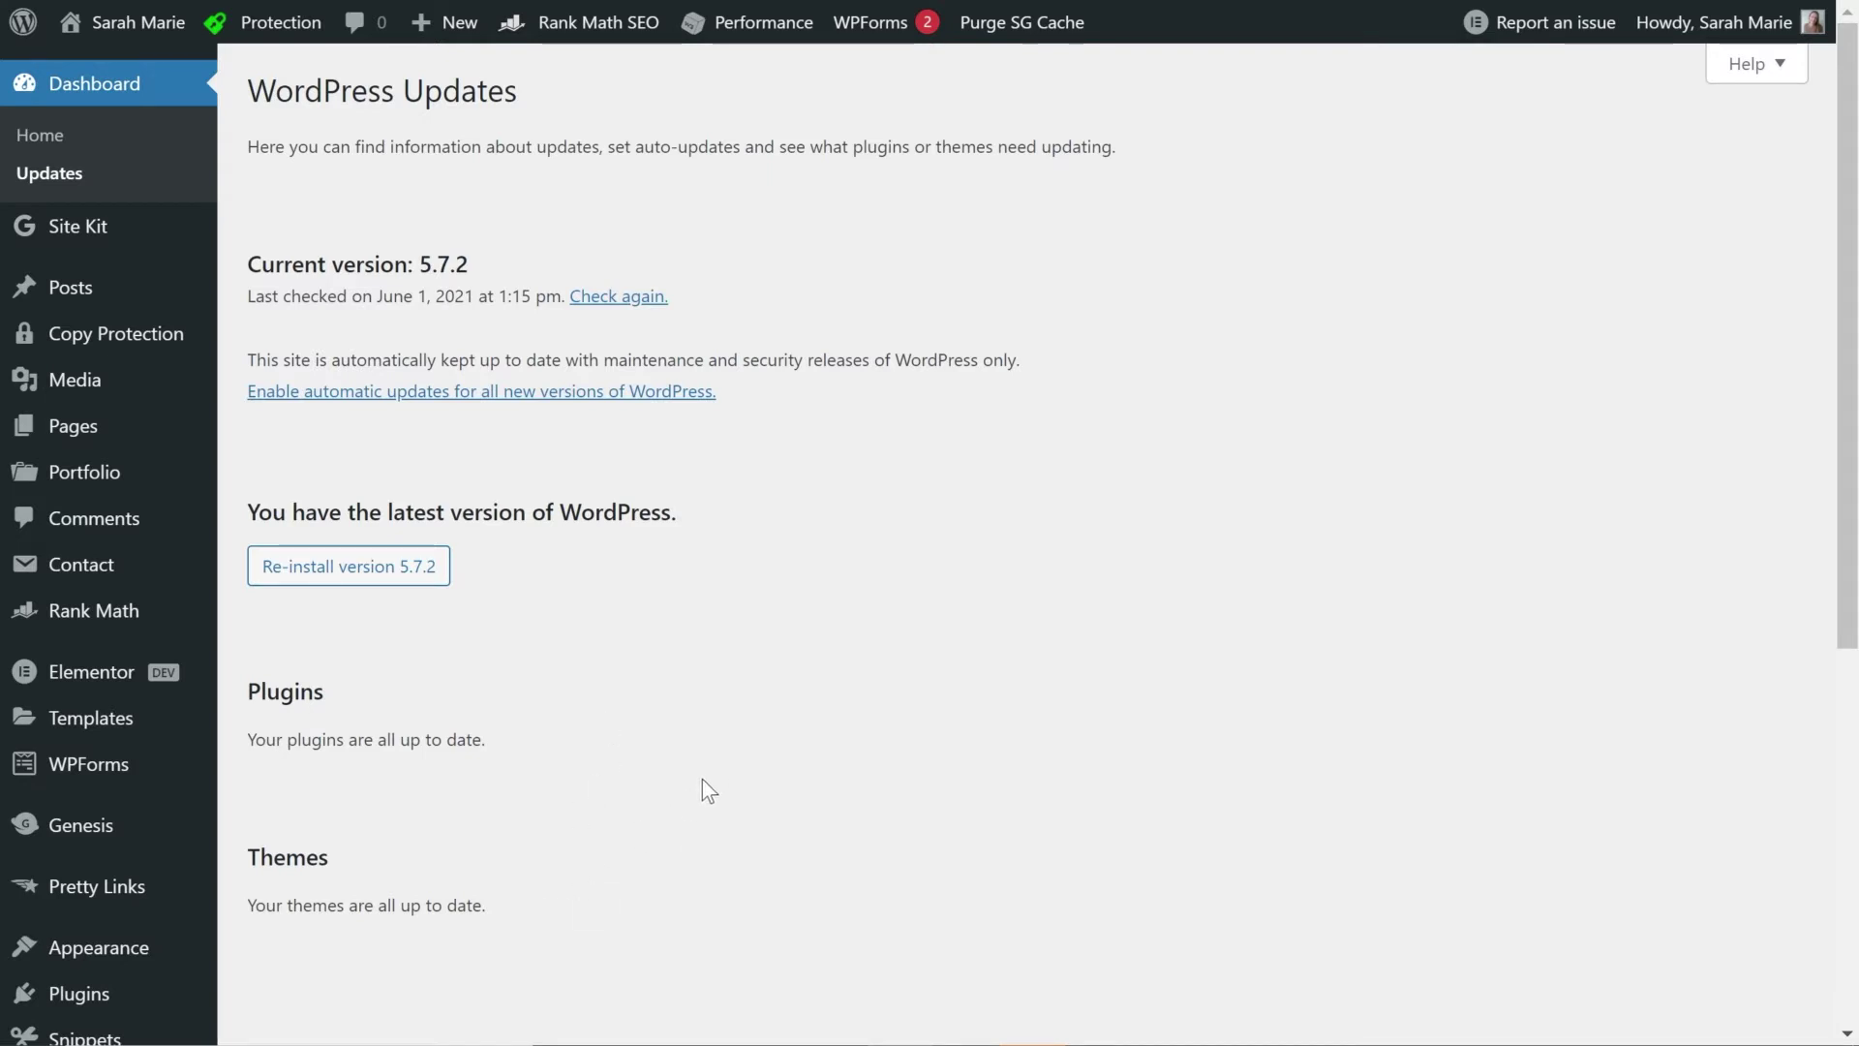
Open the list of all blog posts and look over its columns, filters and post search.
mouse_move(175, 306)
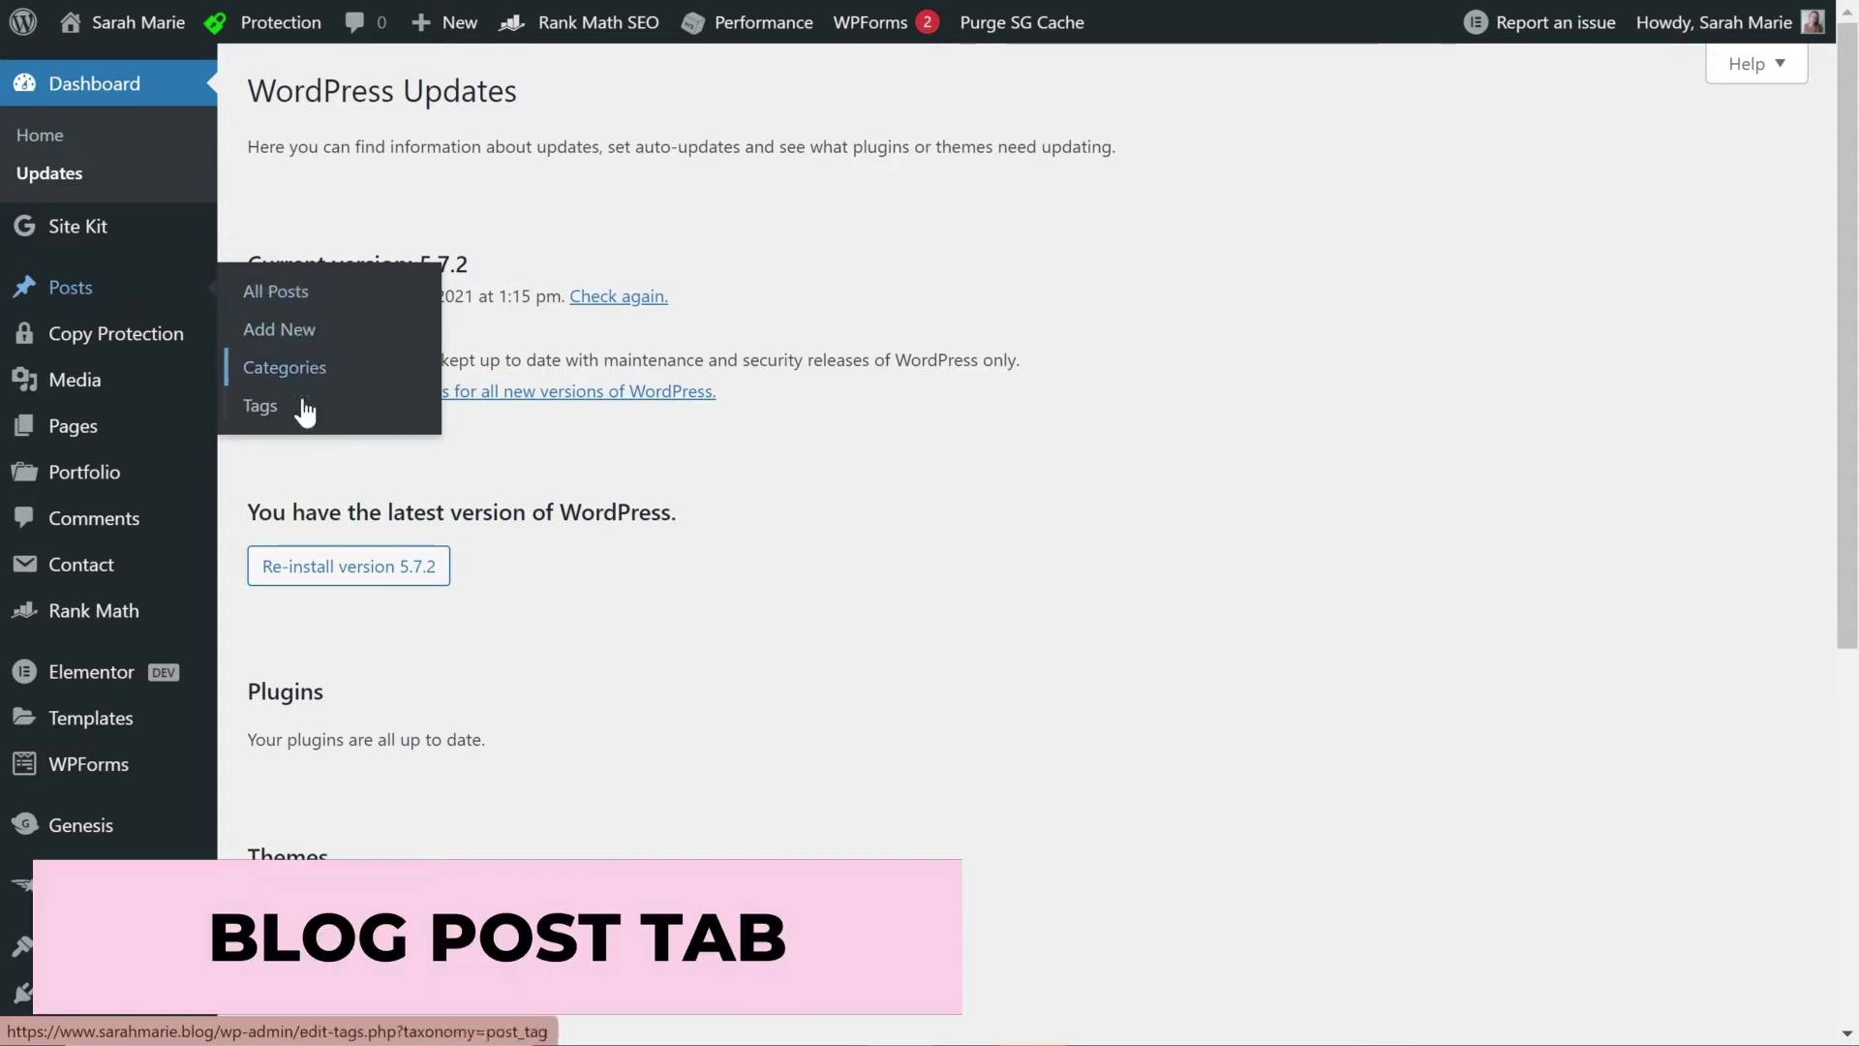
left_click(305, 293)
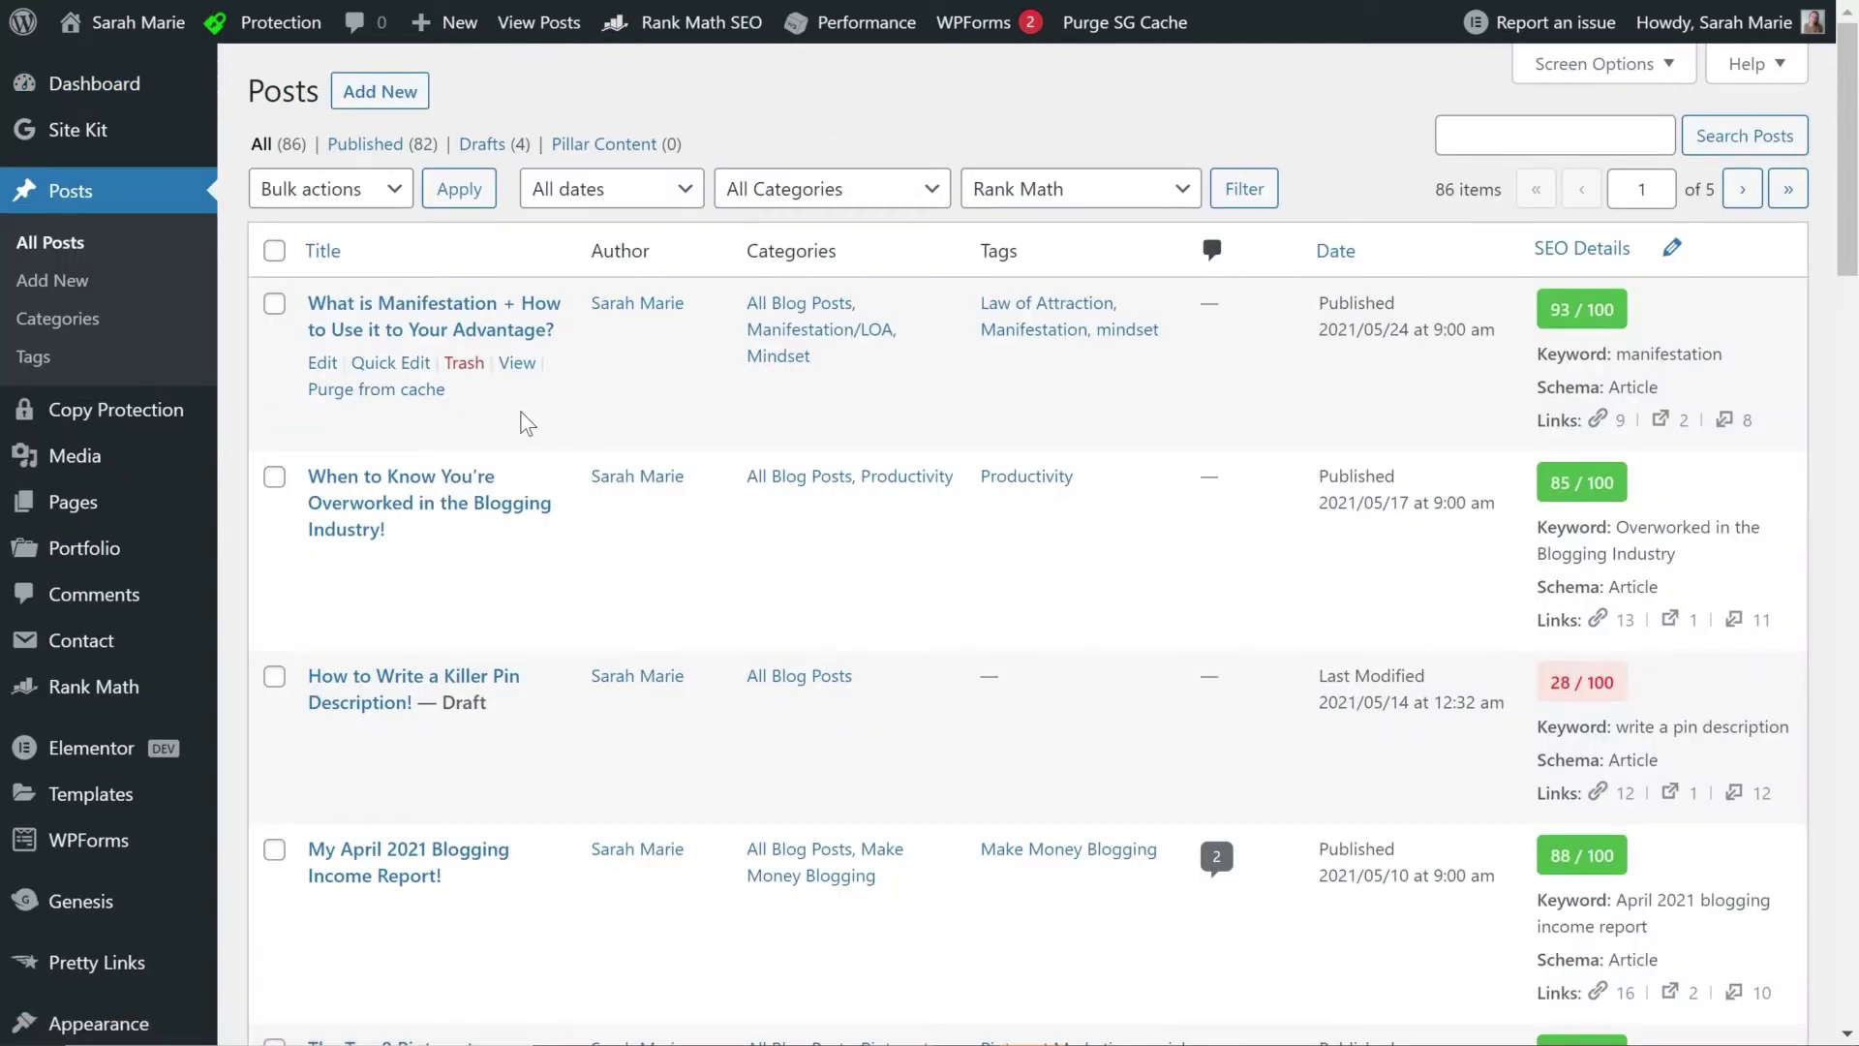
scroll(775, 382, "down", 2)
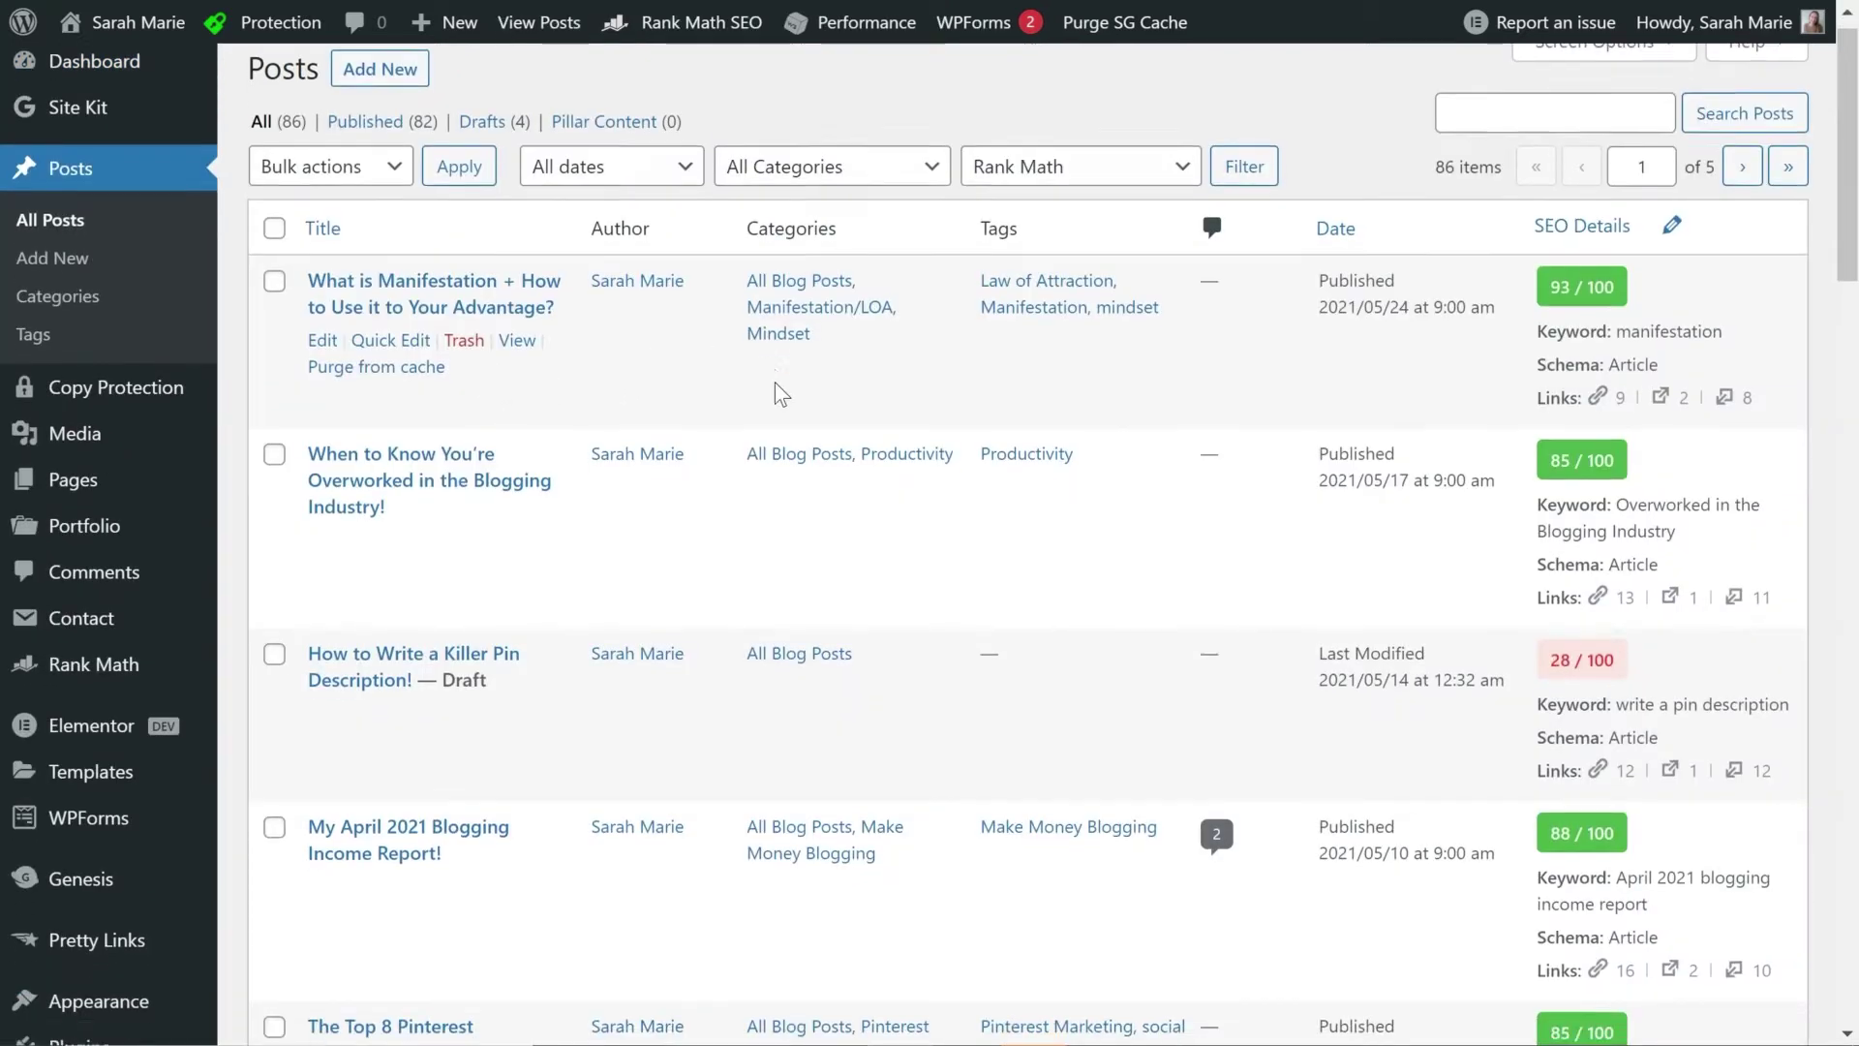
scroll(351, 172, "up", 2)
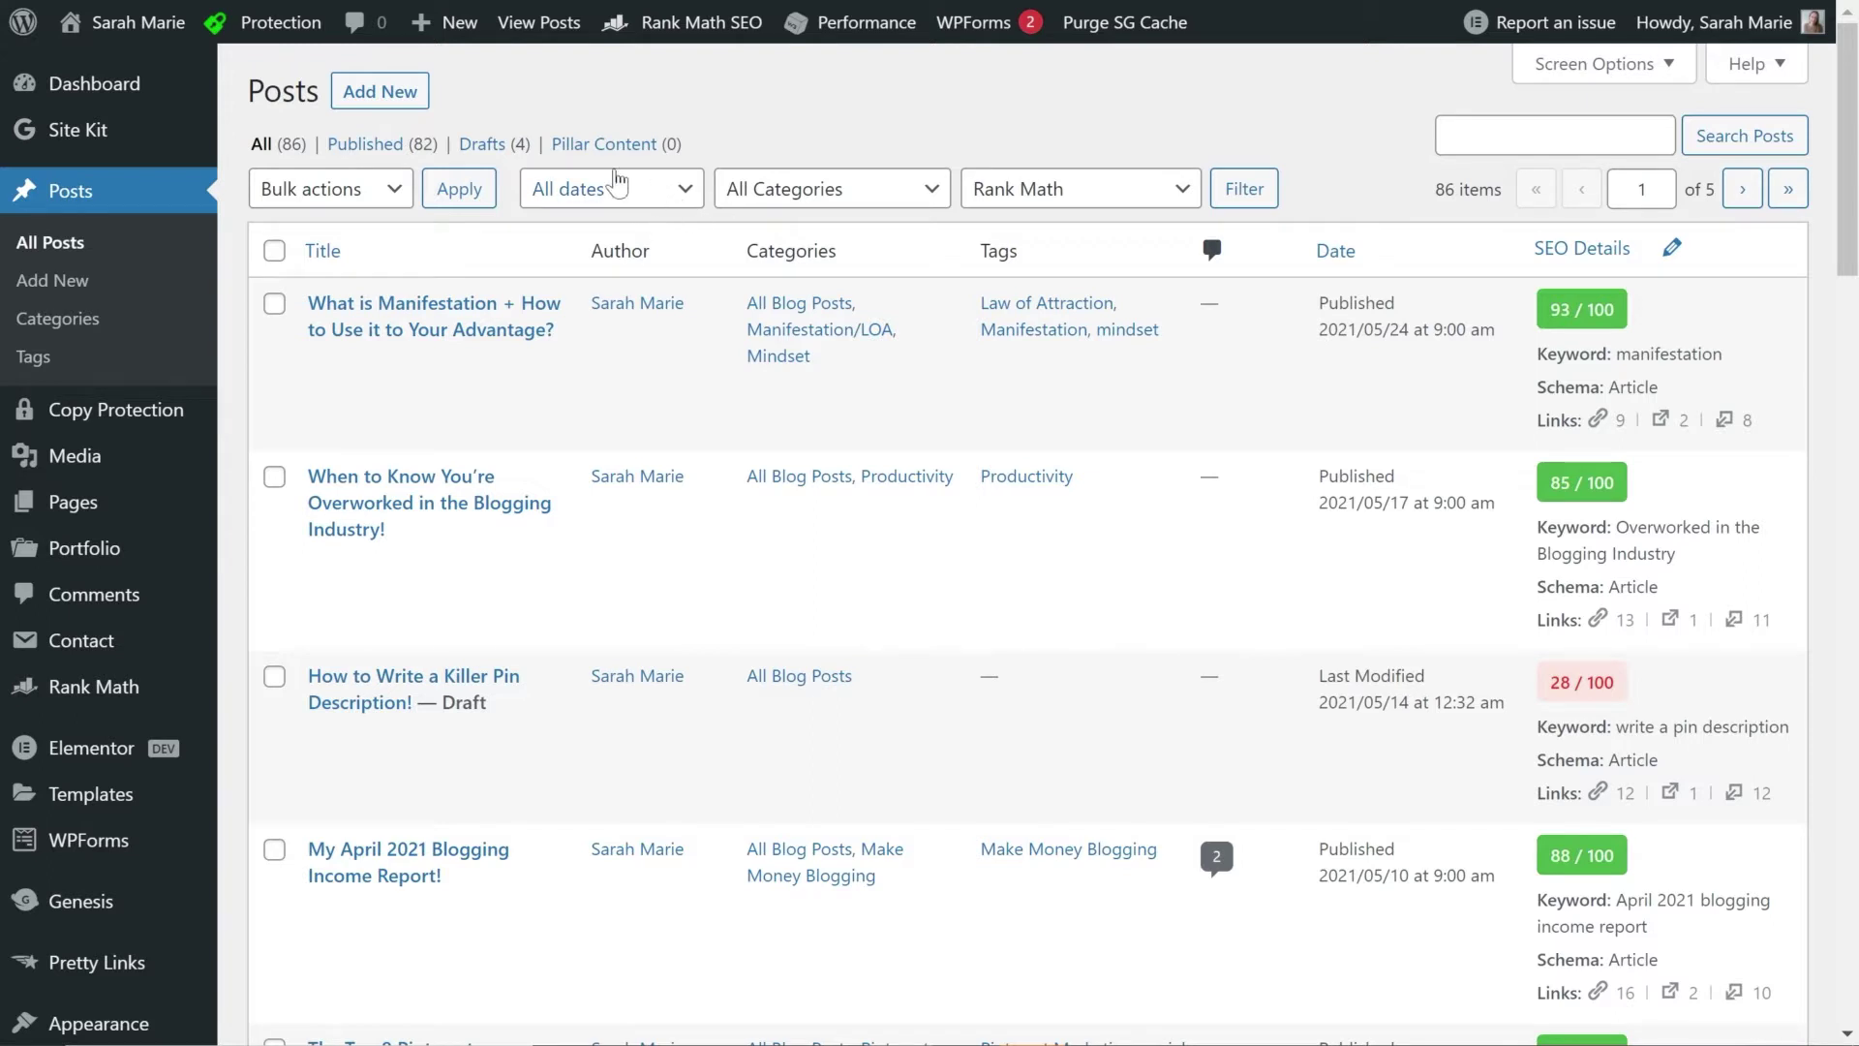
left_click(1533, 140)
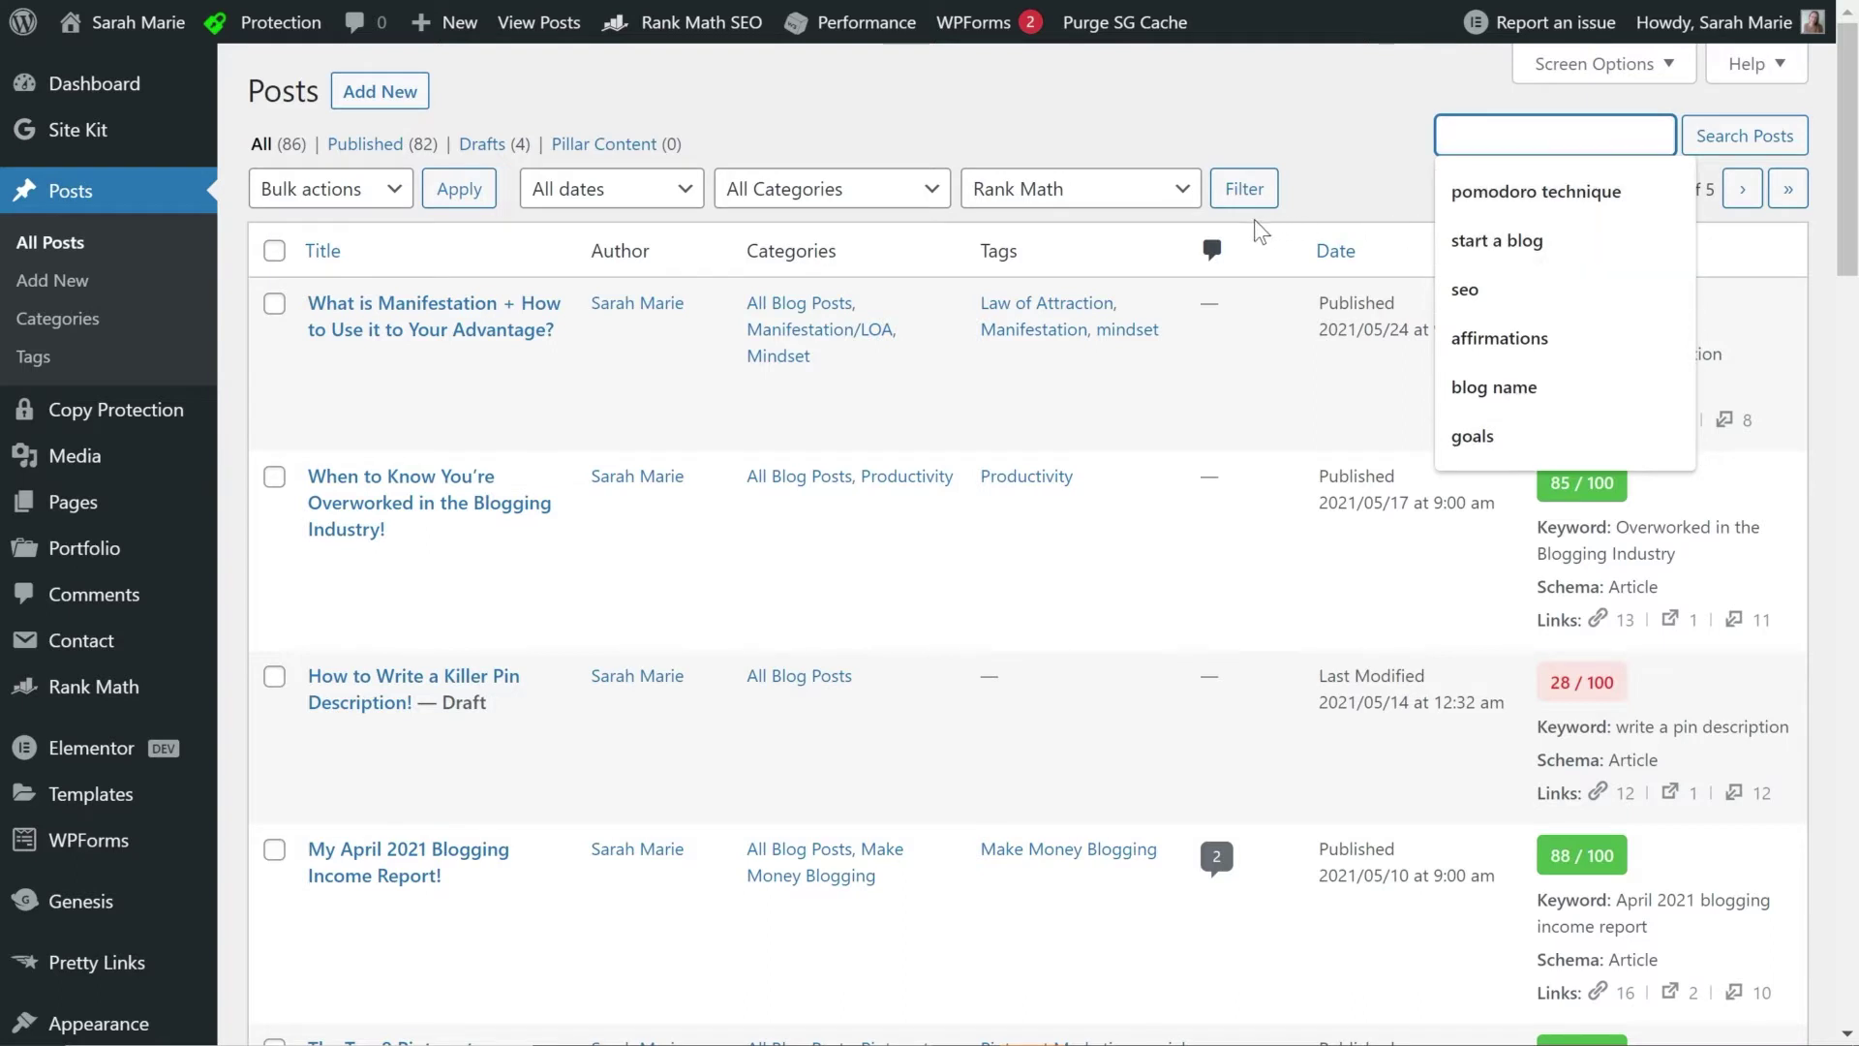
left_click(1007, 134)
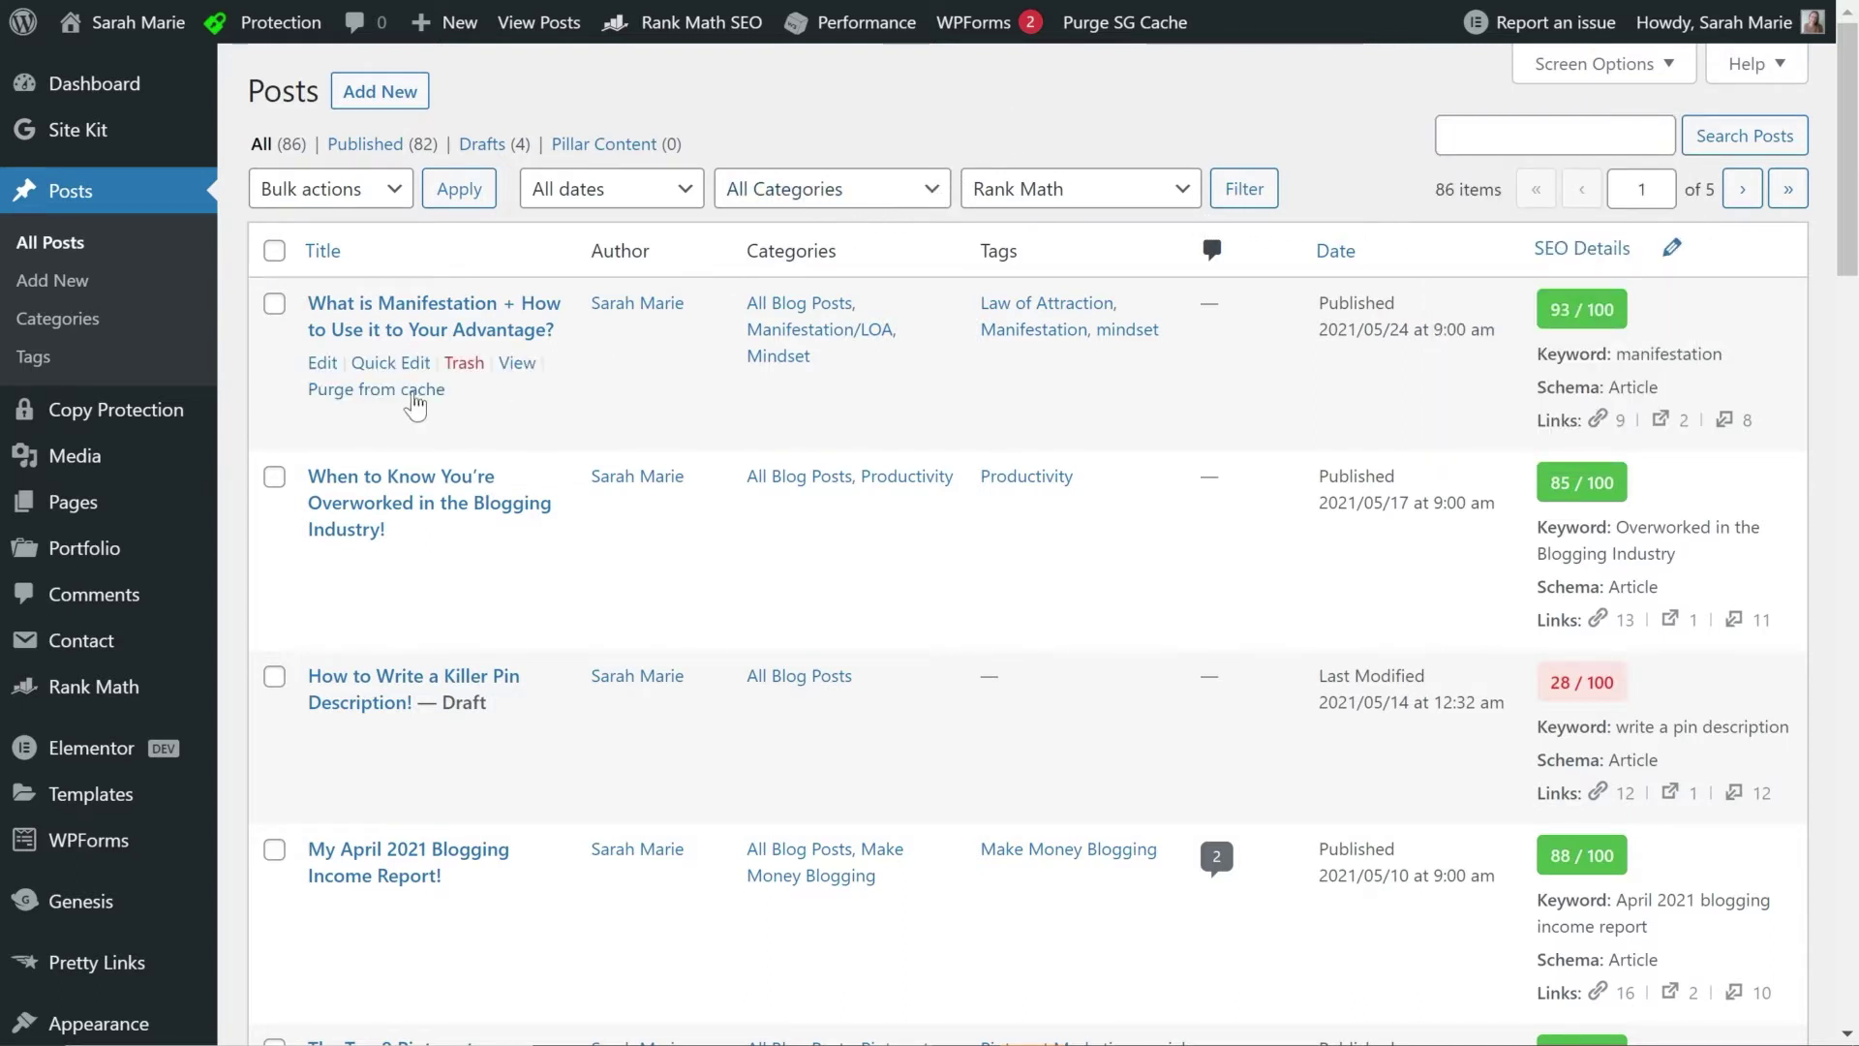
Quick edit the post "What is Manifestation + How to Use it to Your Advantage?", check its title and slug, and update it.
left_click(385, 362)
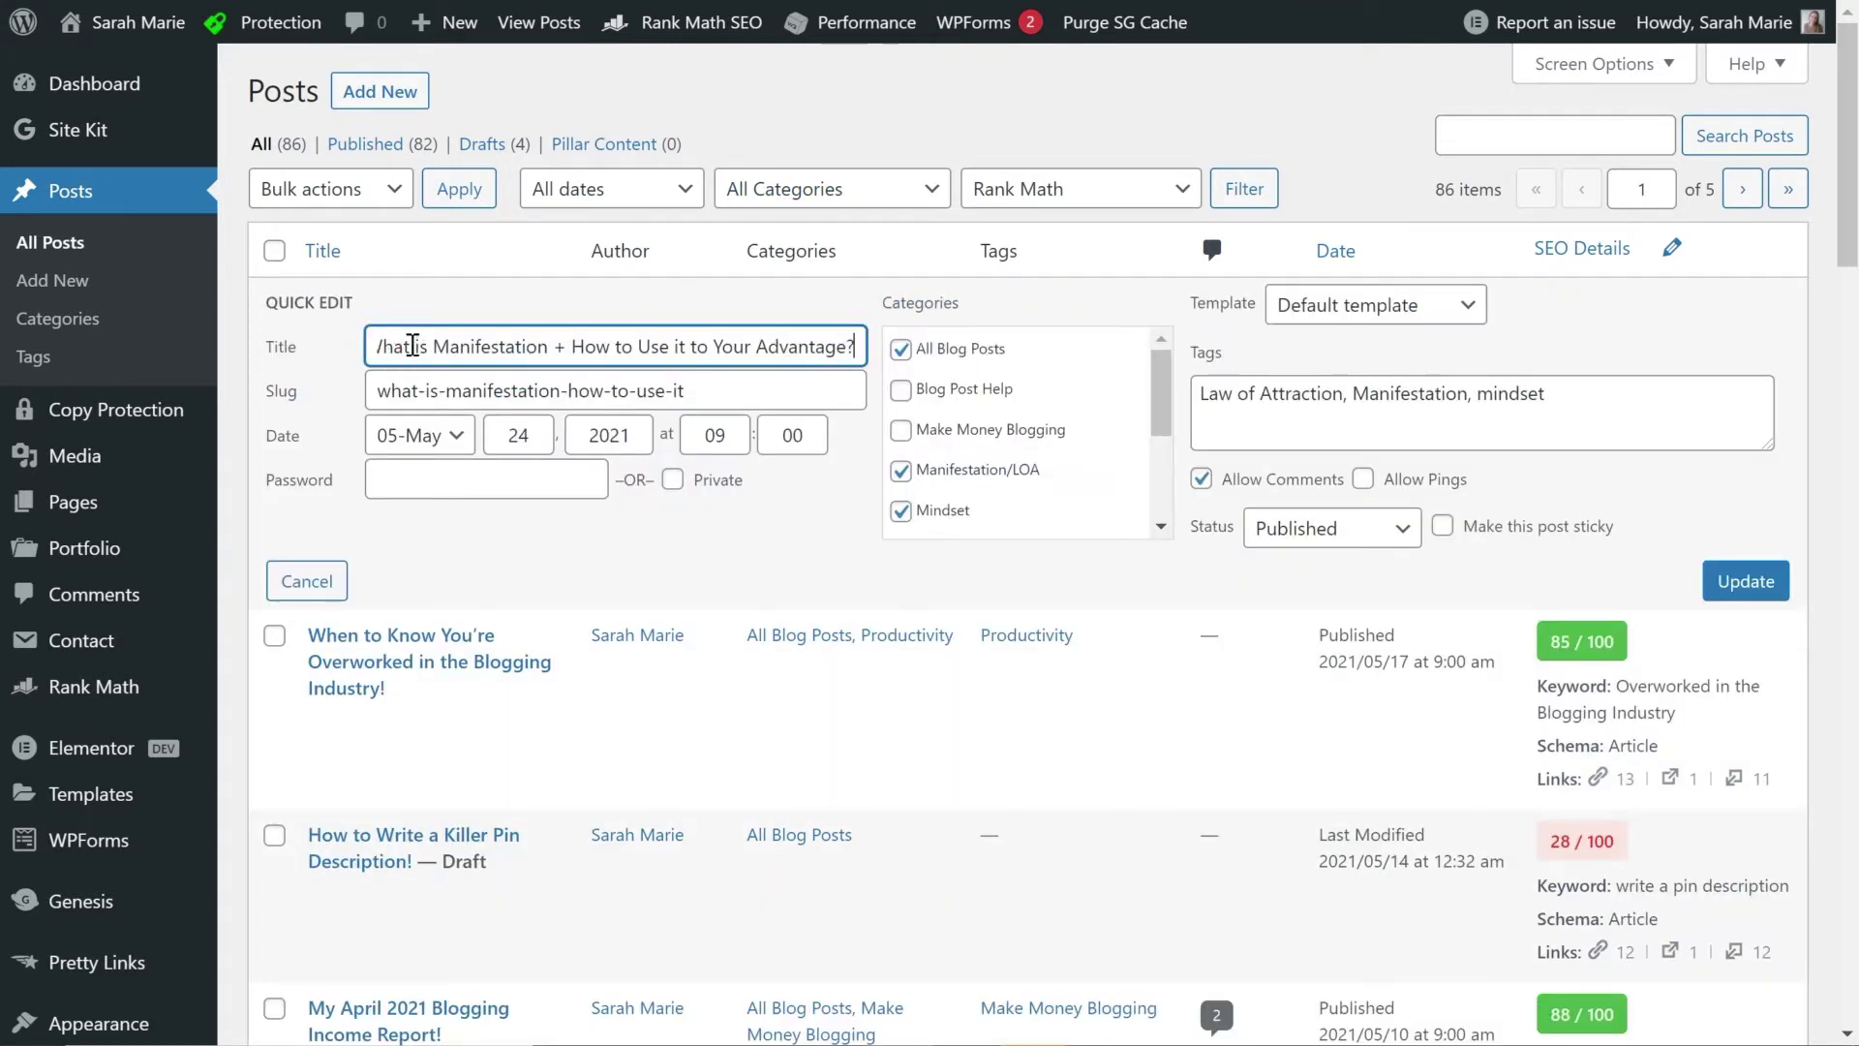
left_click(414, 384)
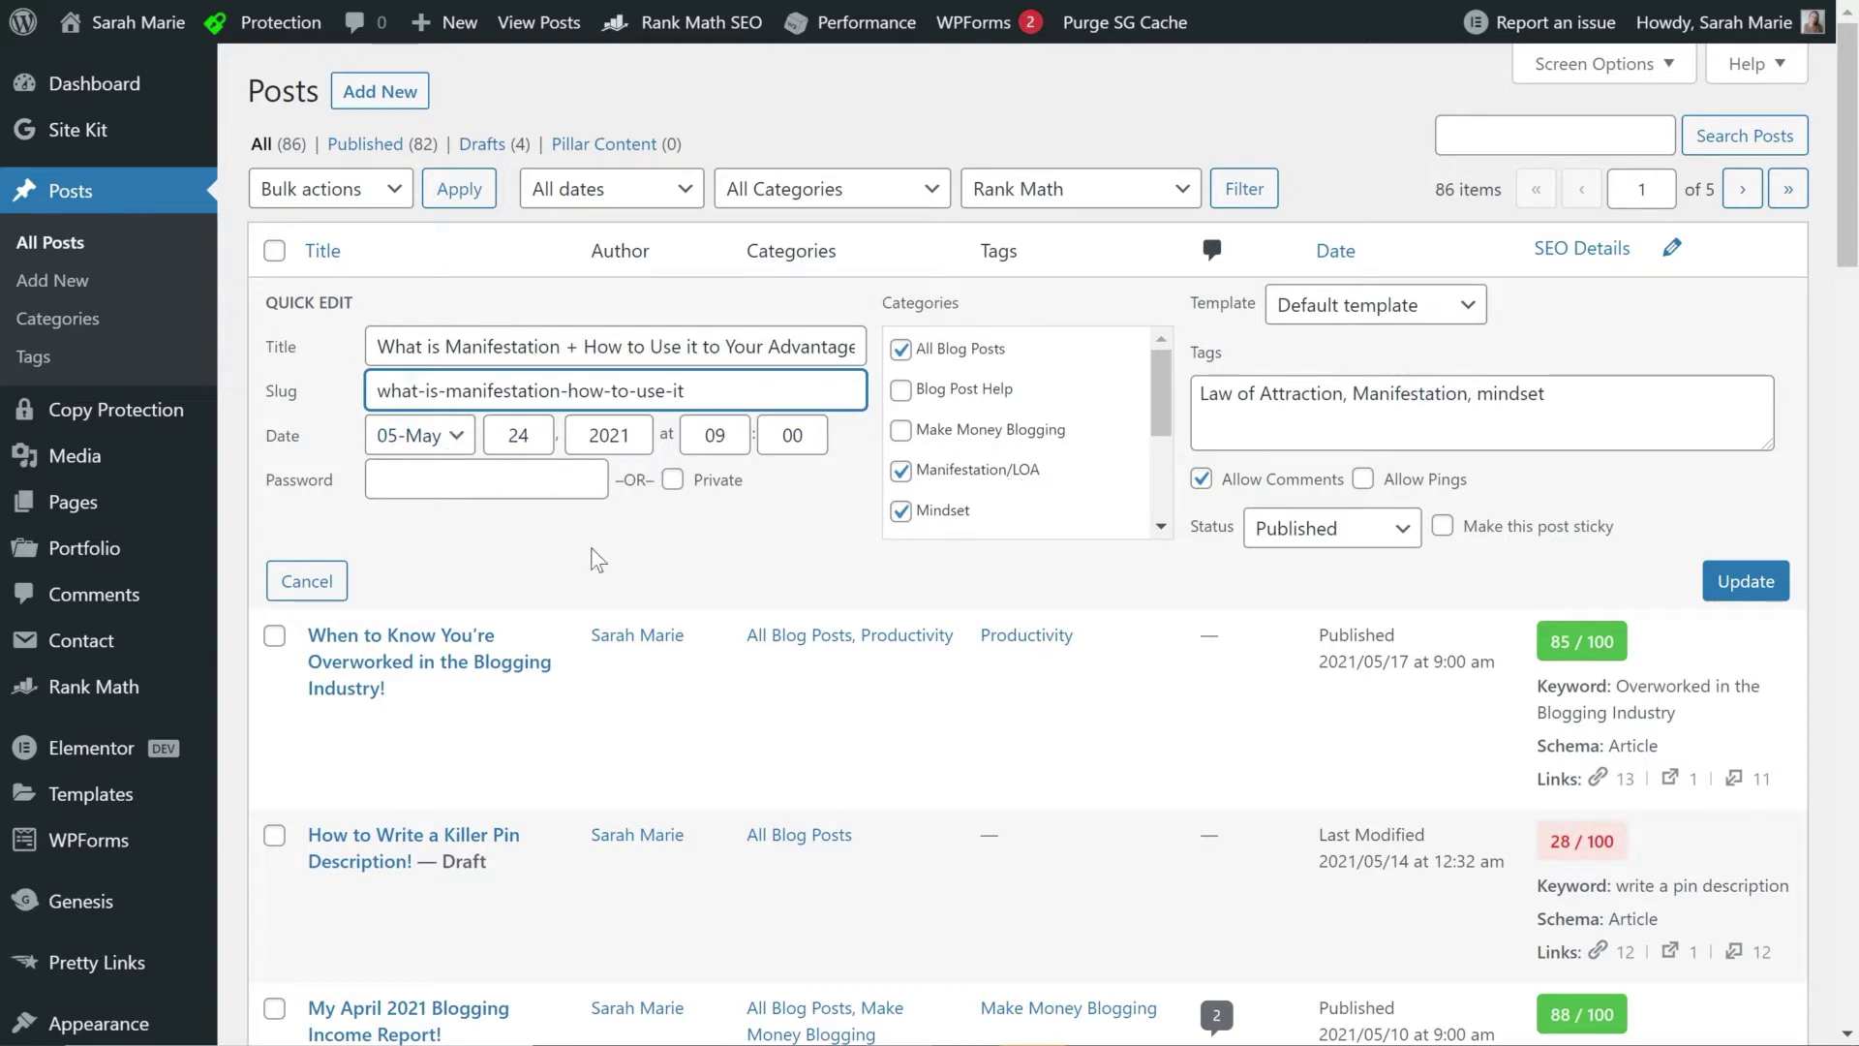
left_click(1744, 581)
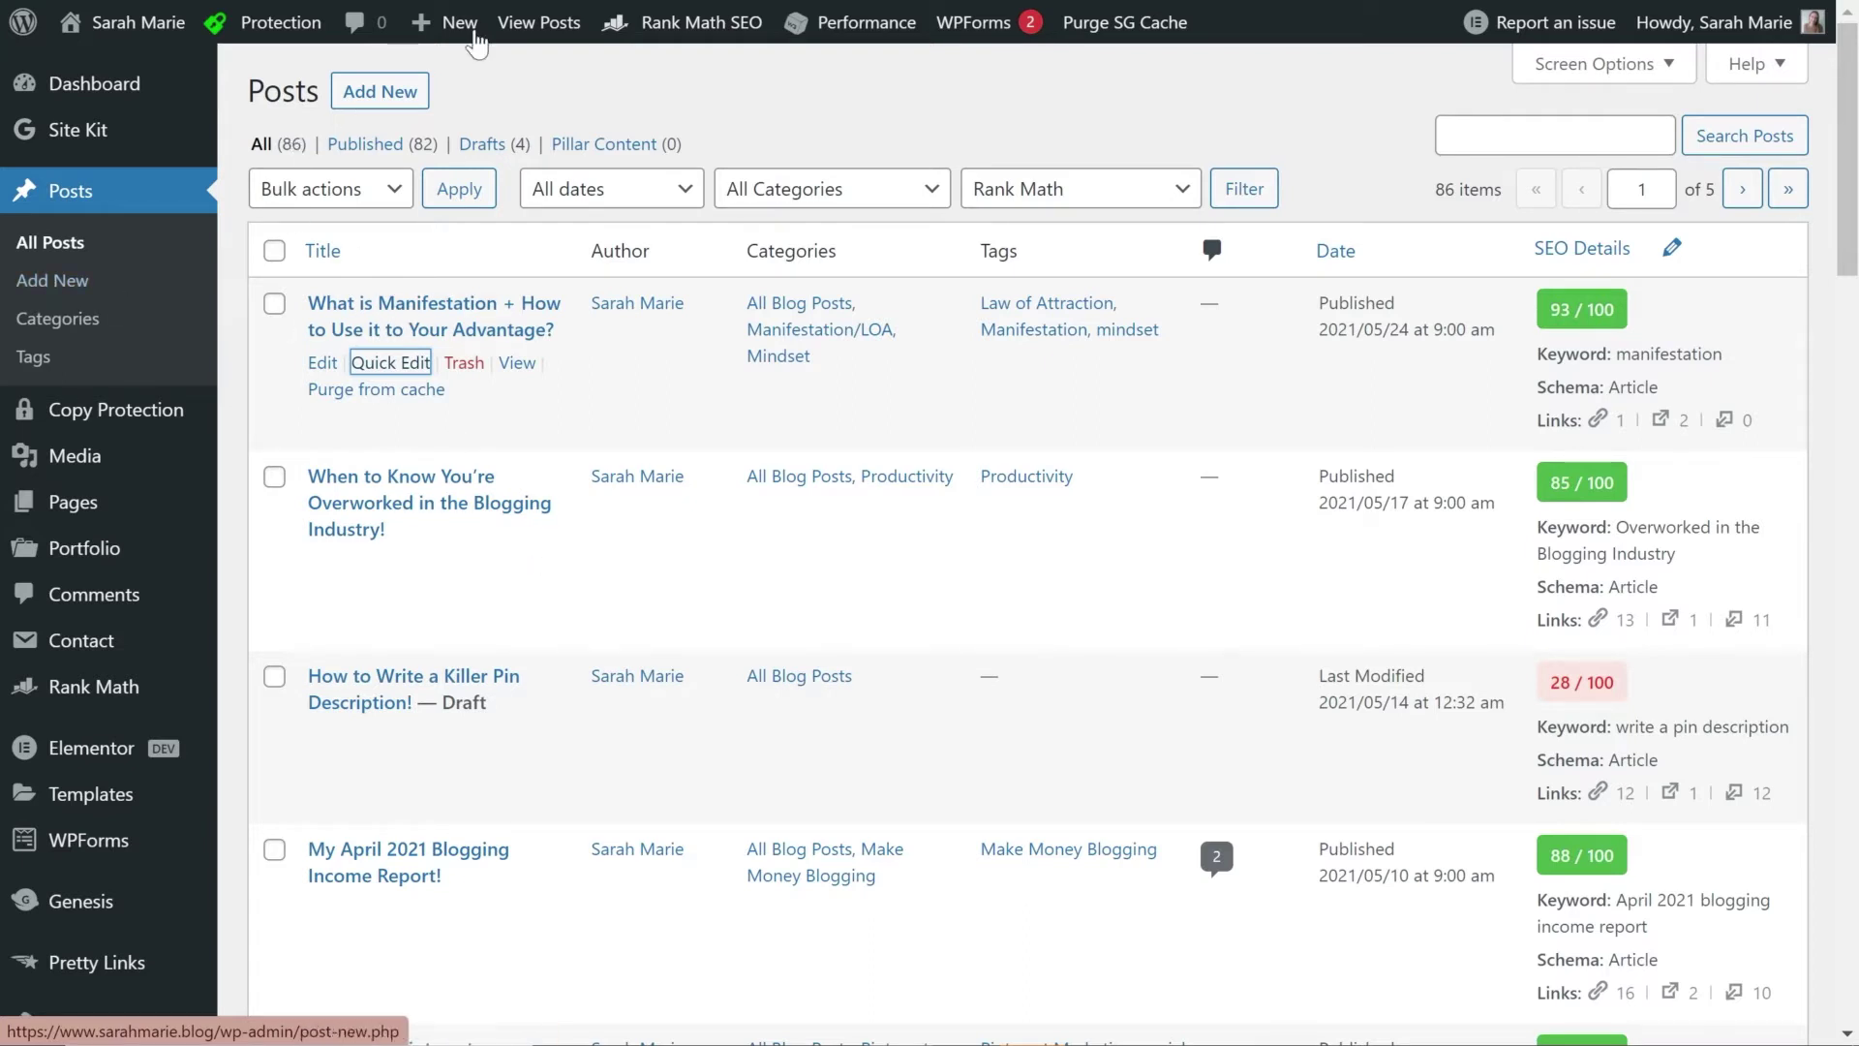
Open the post categories page to review the existing categories, and open the post tags page.
mouse_move(459, 38)
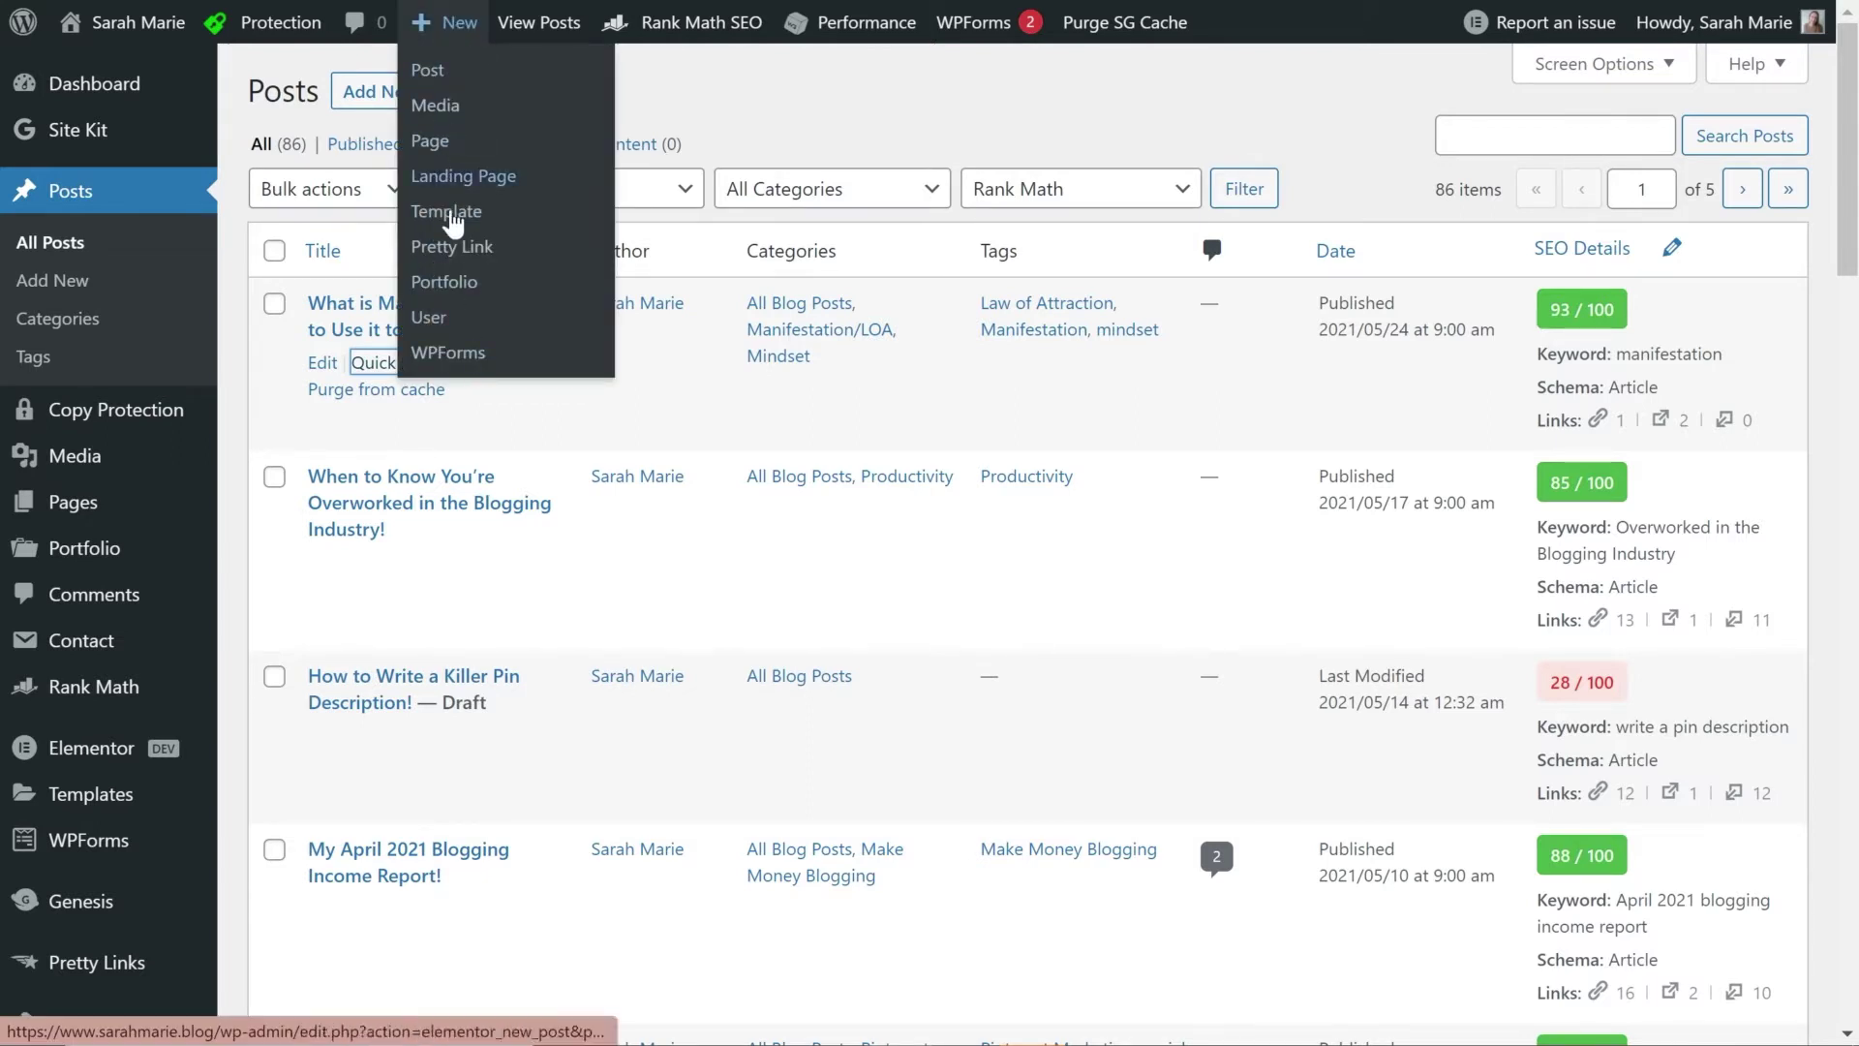
left_click(60, 319)
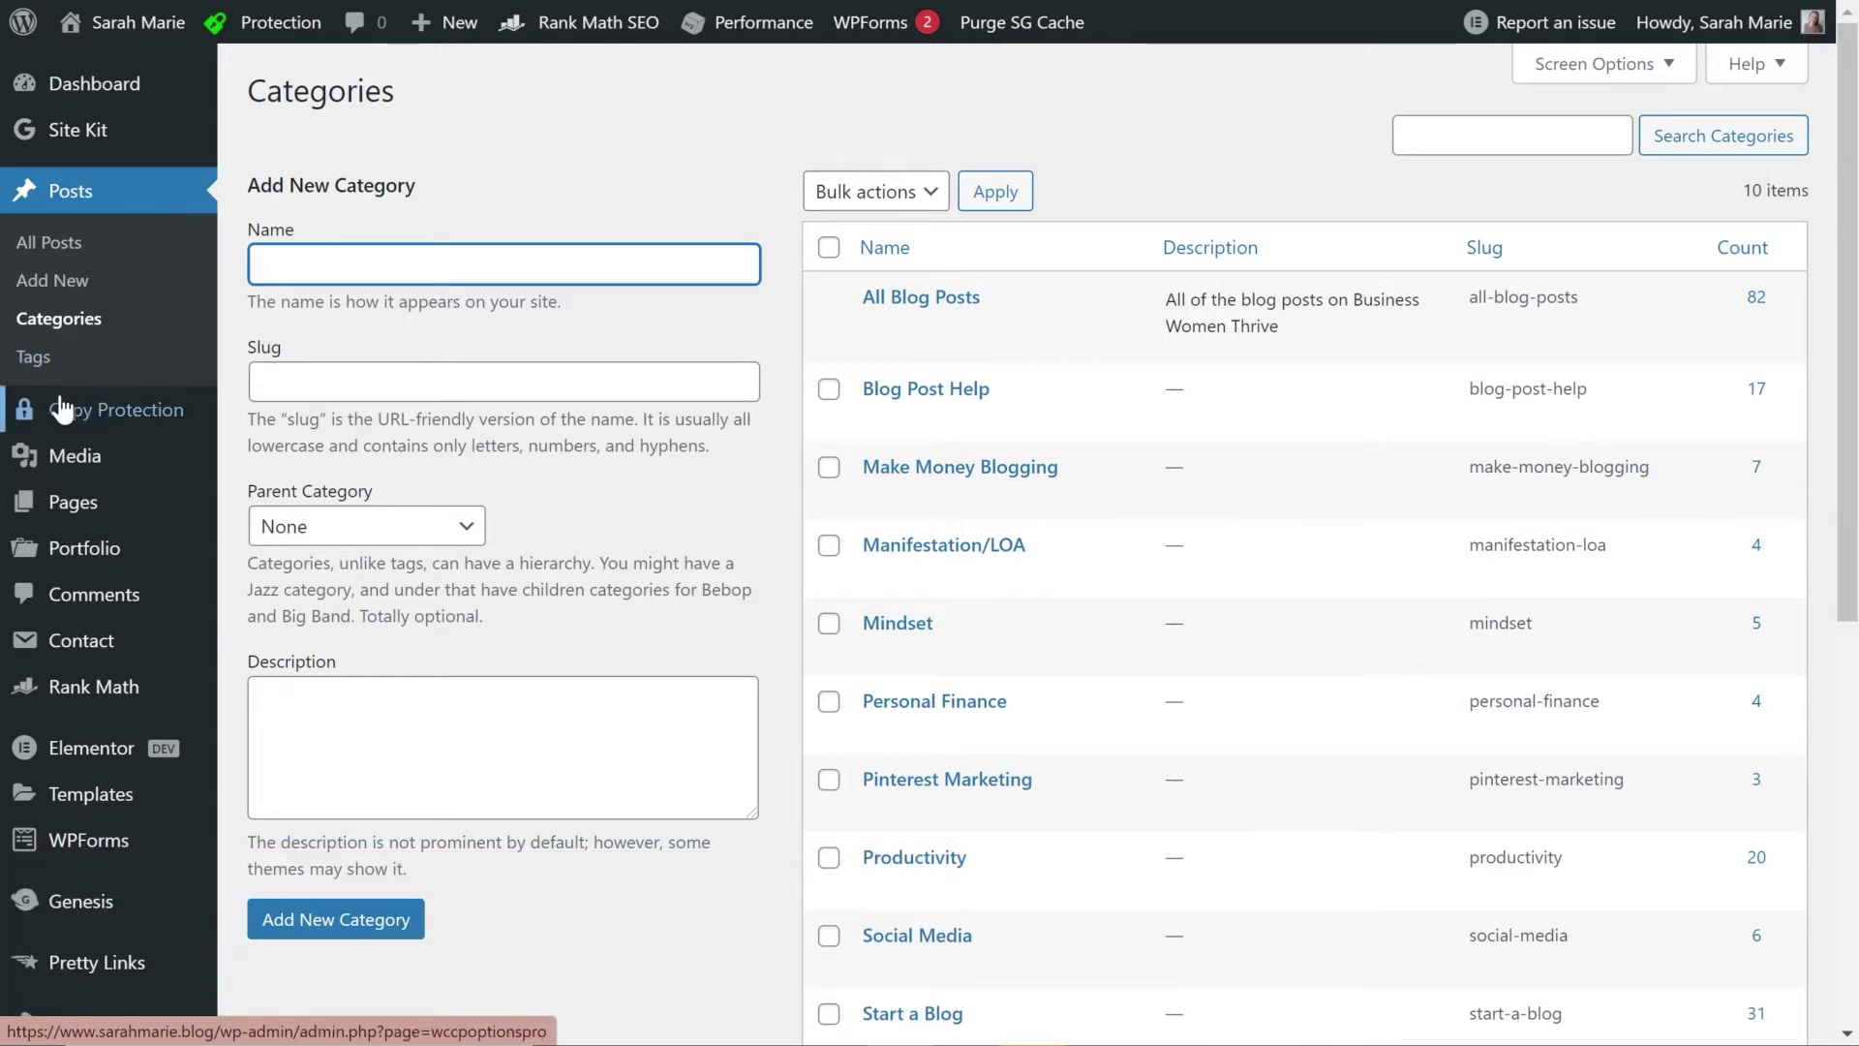
mouse_move(981, 410)
mouse_move(1054, 361)
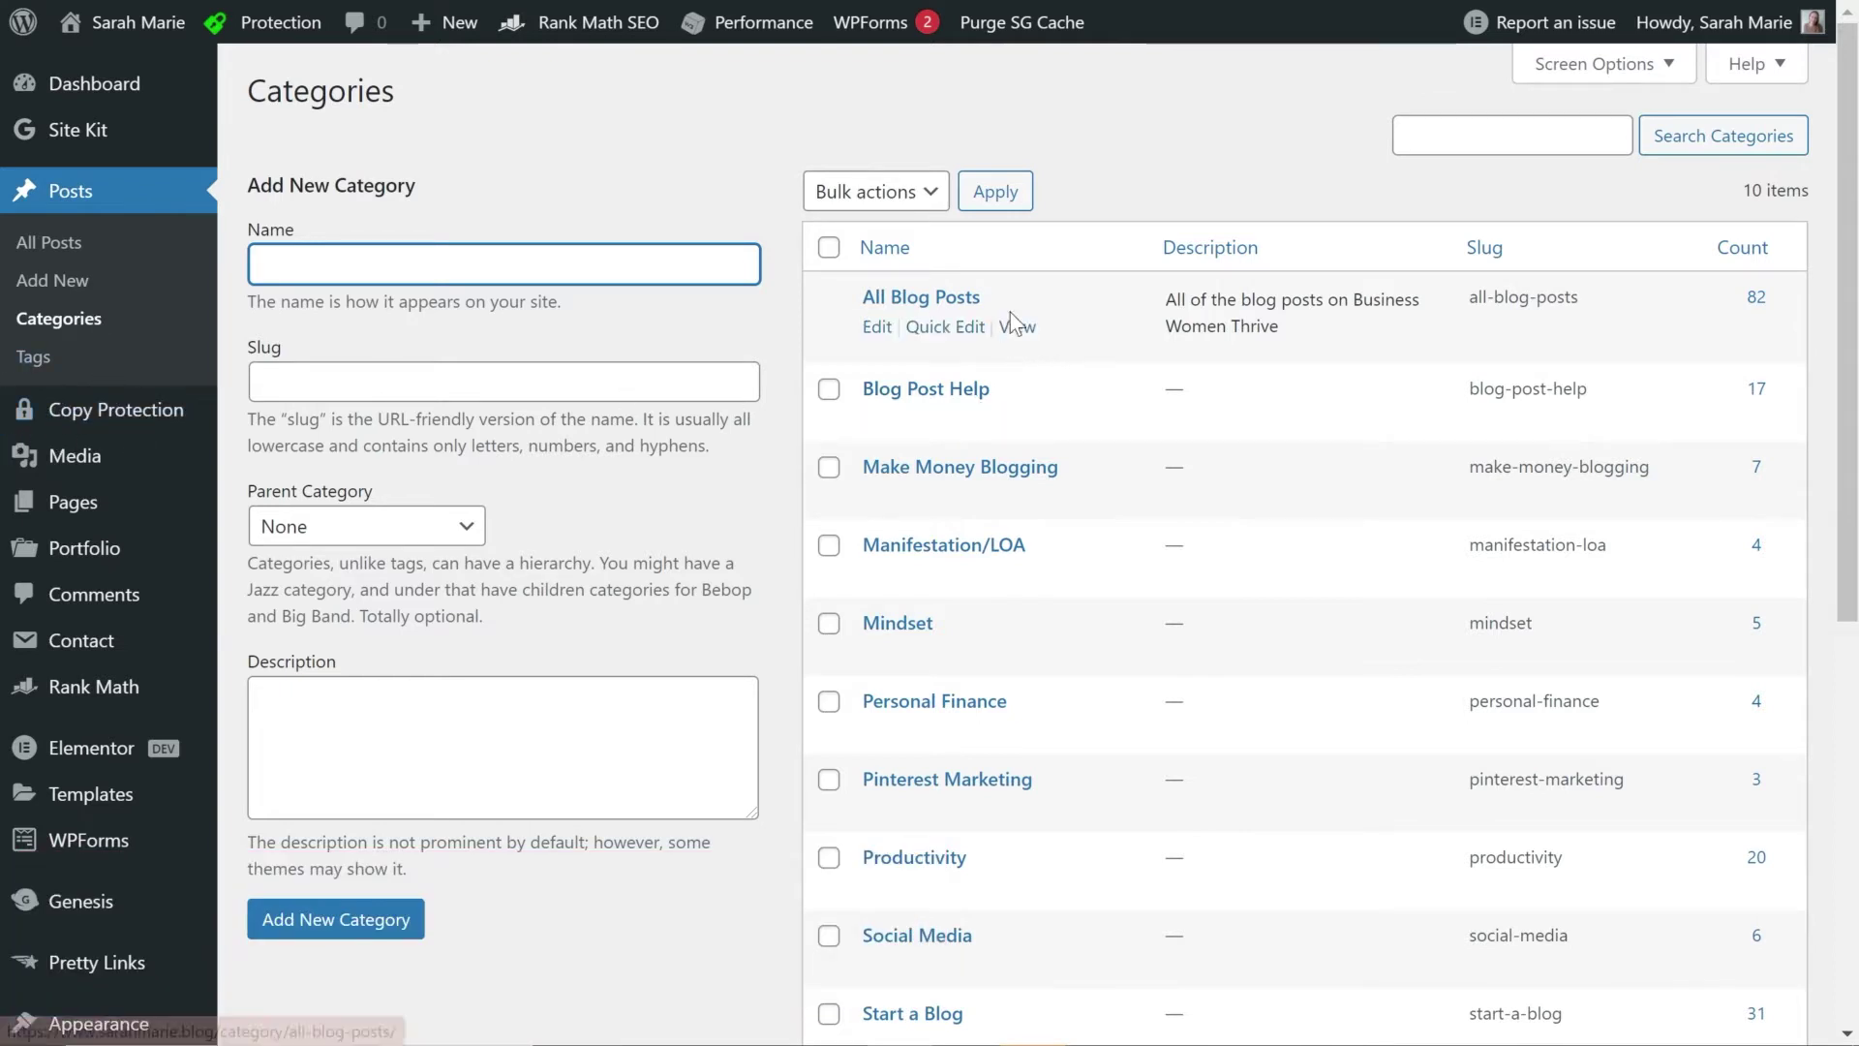
mouse_move(925, 395)
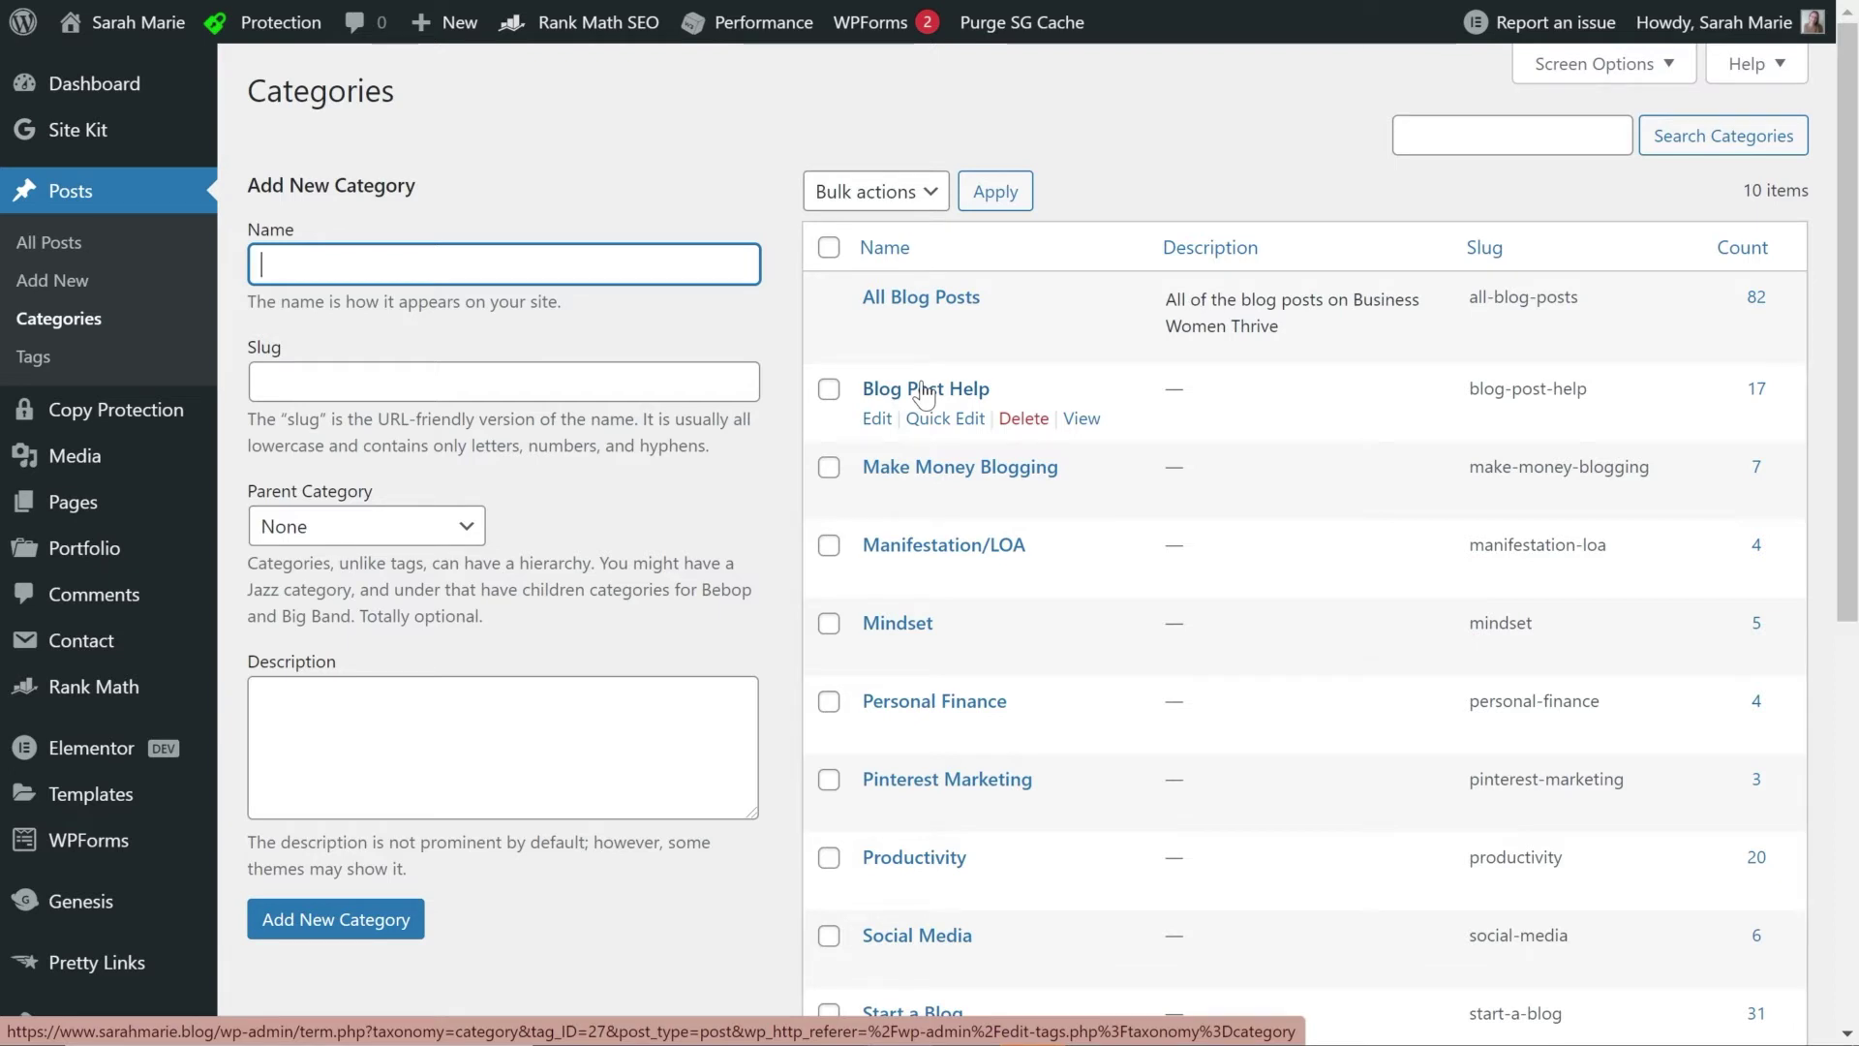
left_click(35, 358)
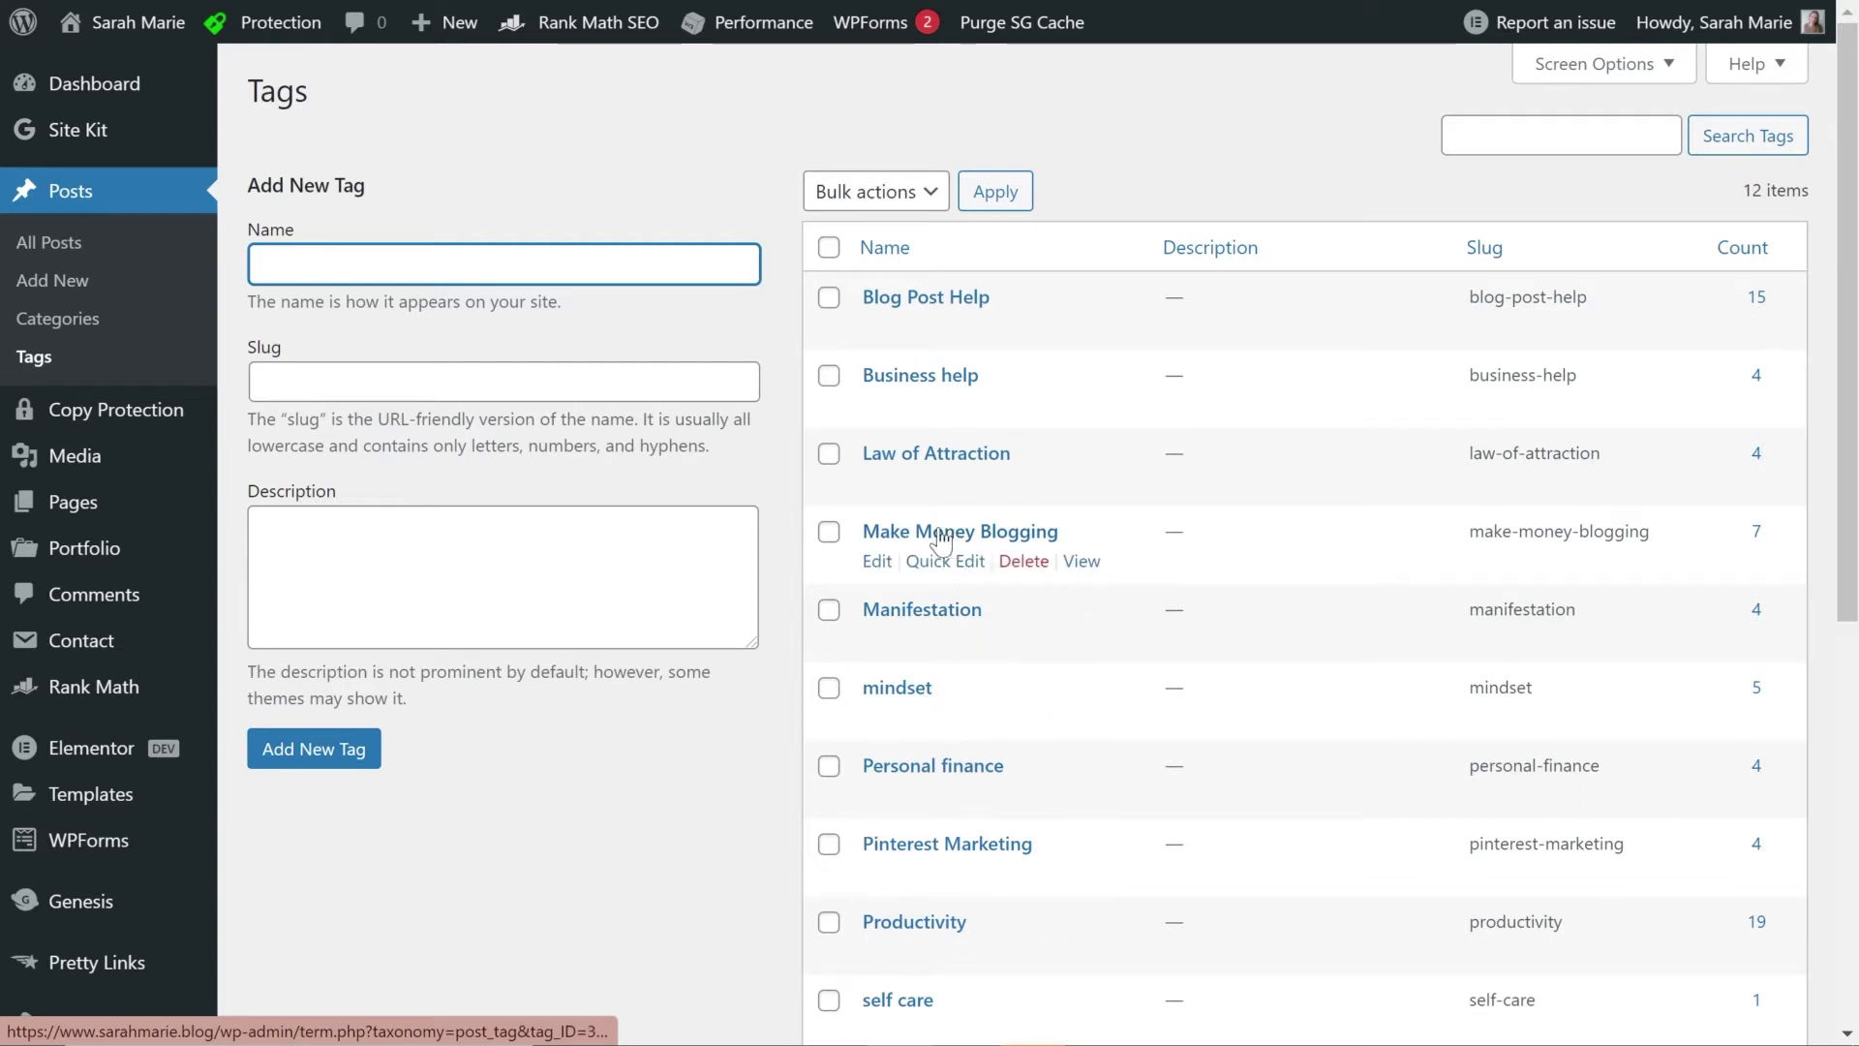
Open the media library to view the site's uploaded images.
left_click(71, 463)
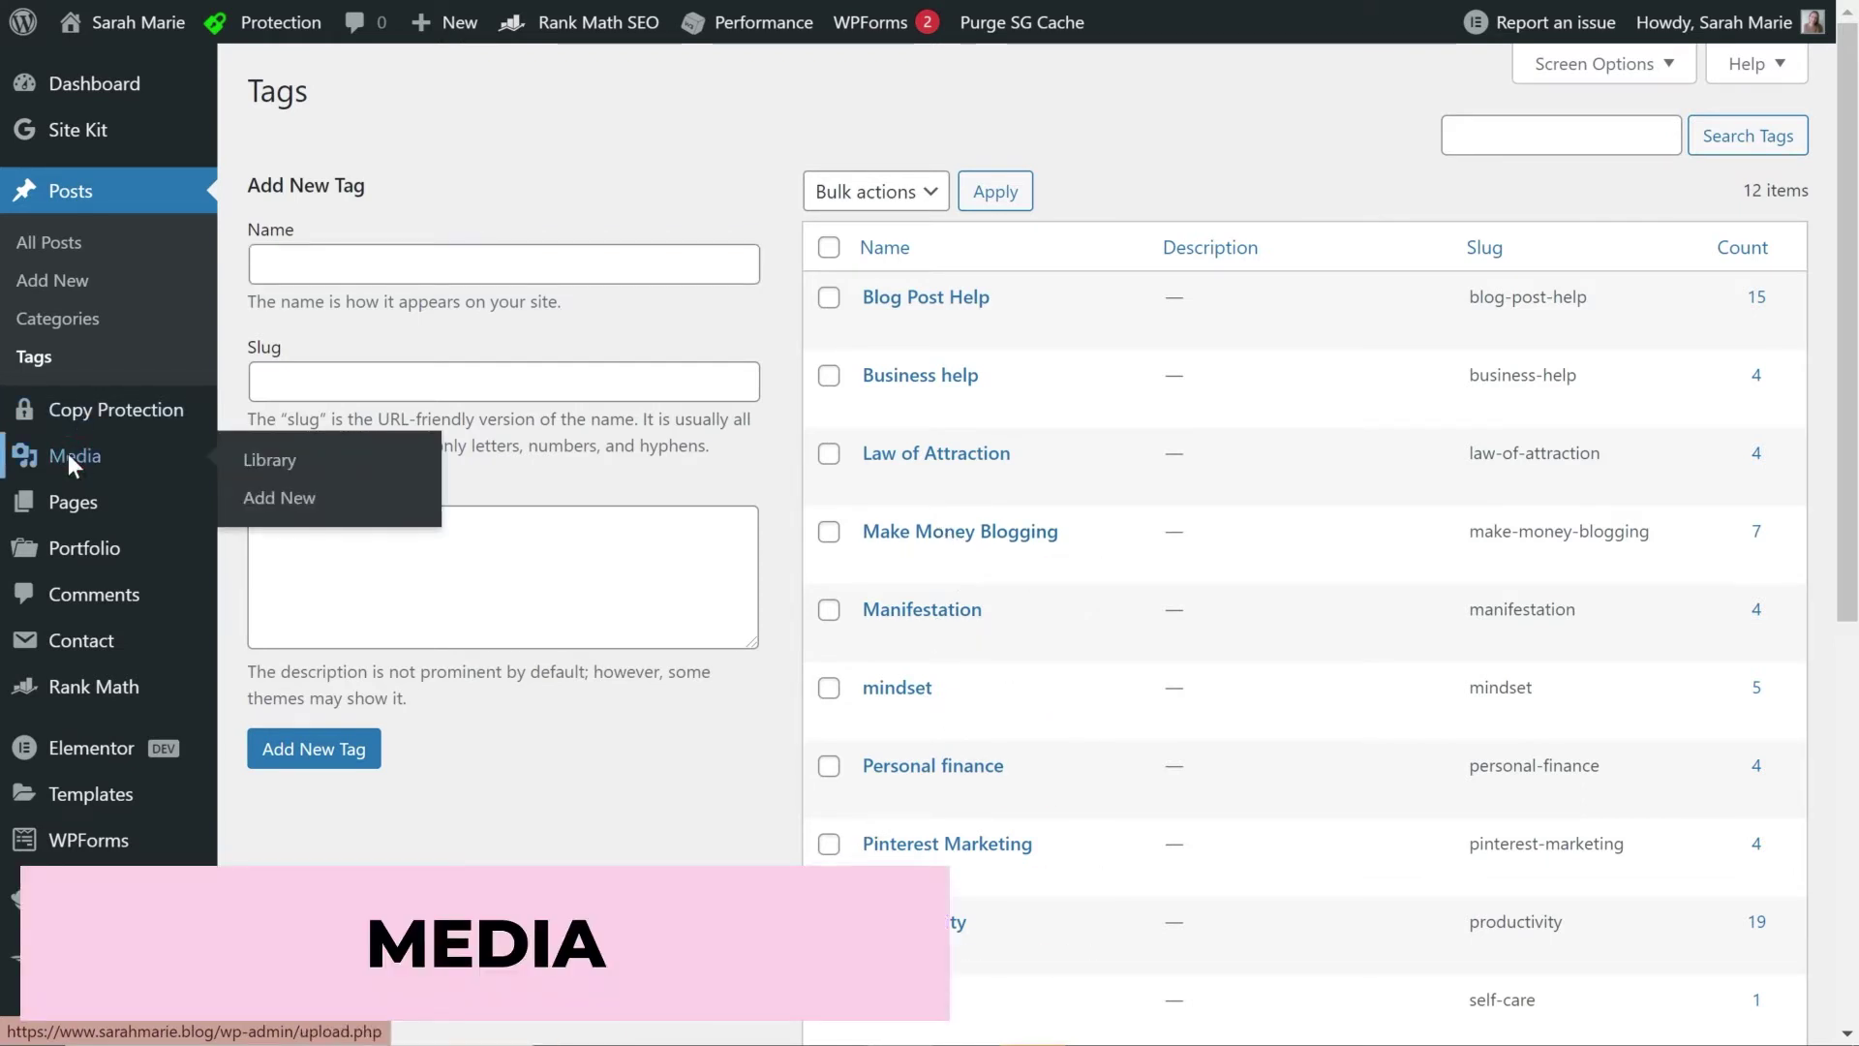
left_click(58, 461)
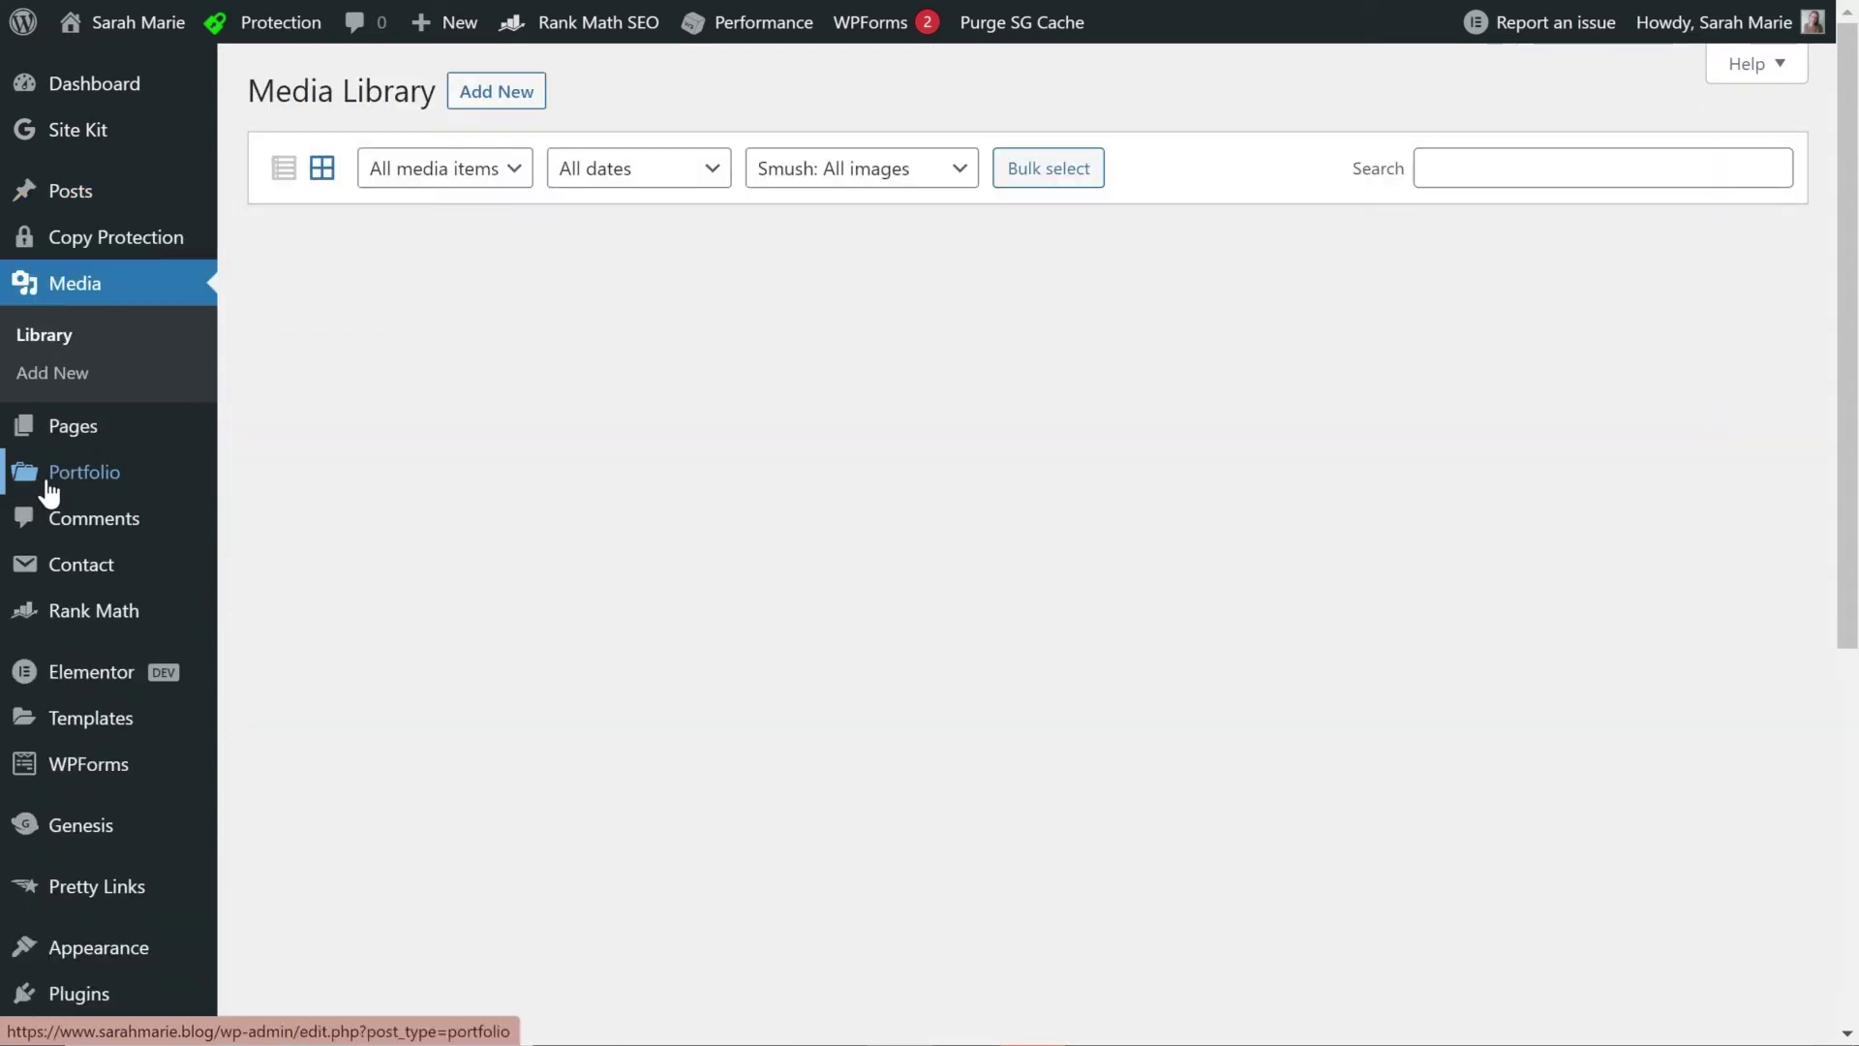
mouse_move(58, 431)
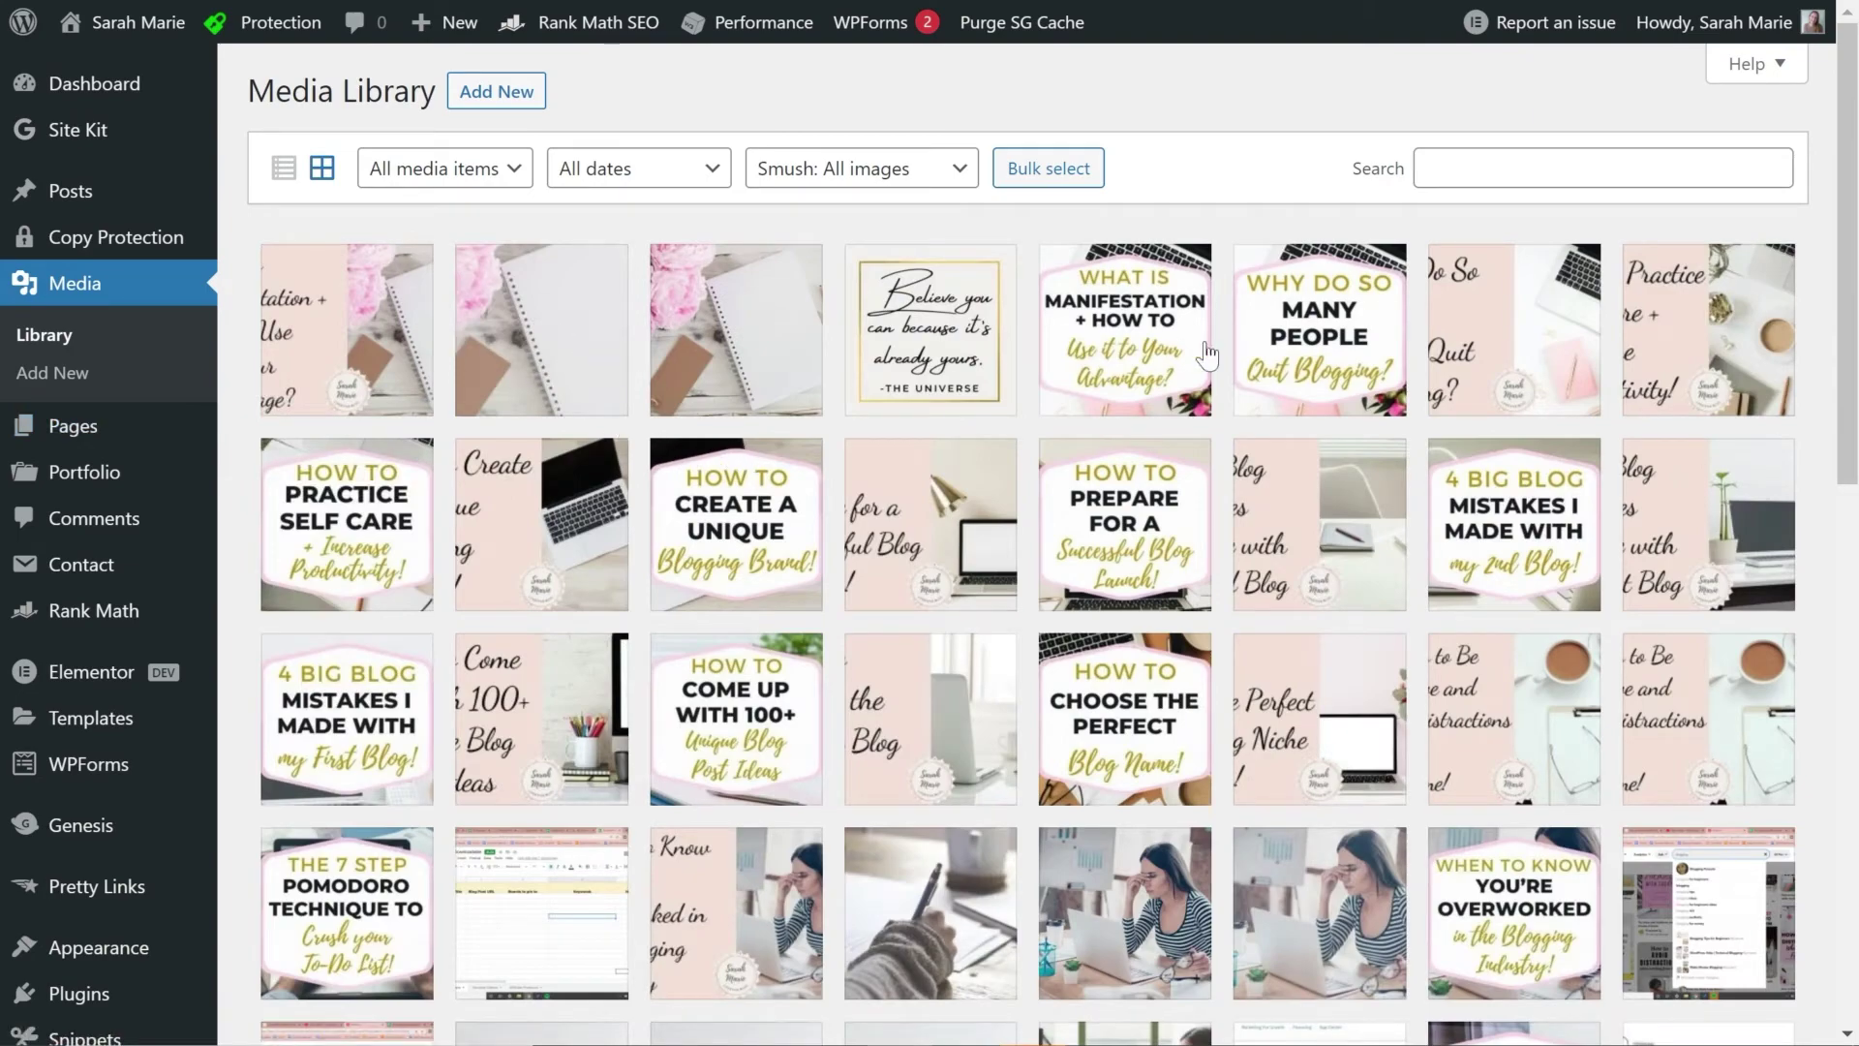
Look through the images in the media library, and open the list of all pages to review it.
scroll(1297, 605, "down", 8)
scroll(1297, 606, "up", 10)
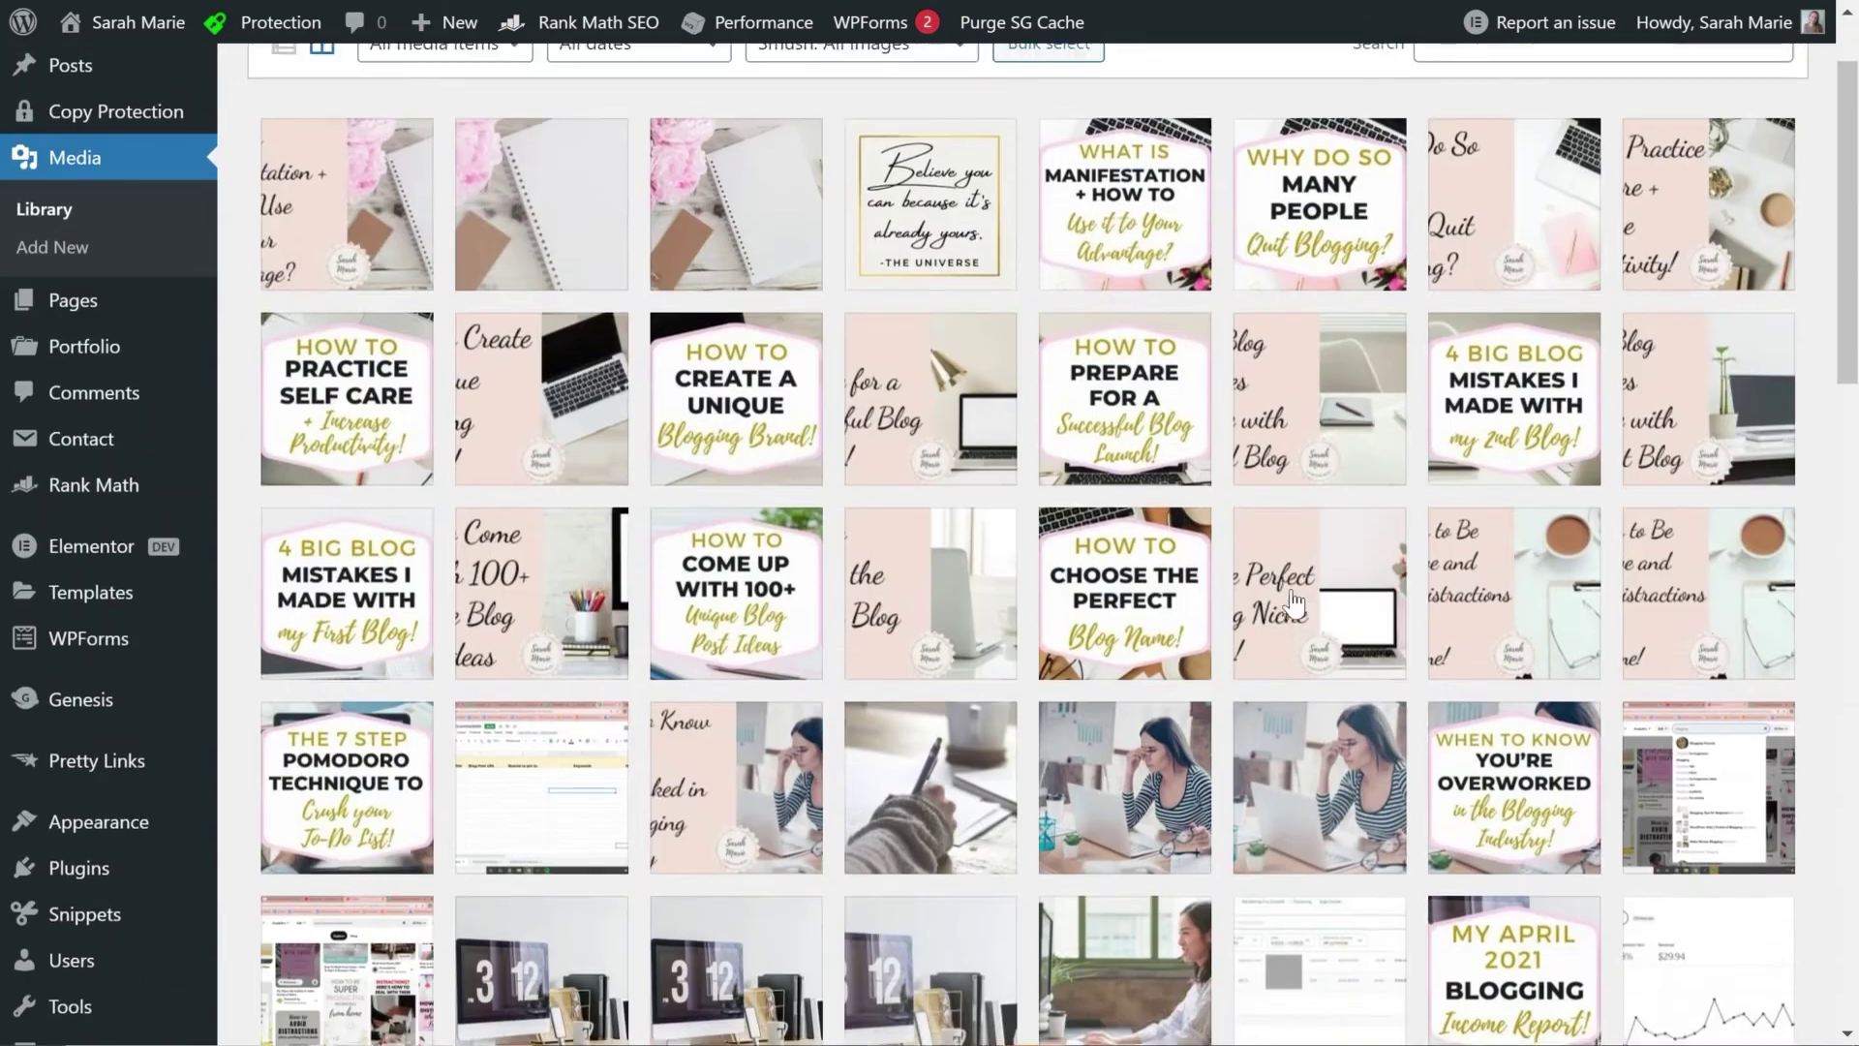
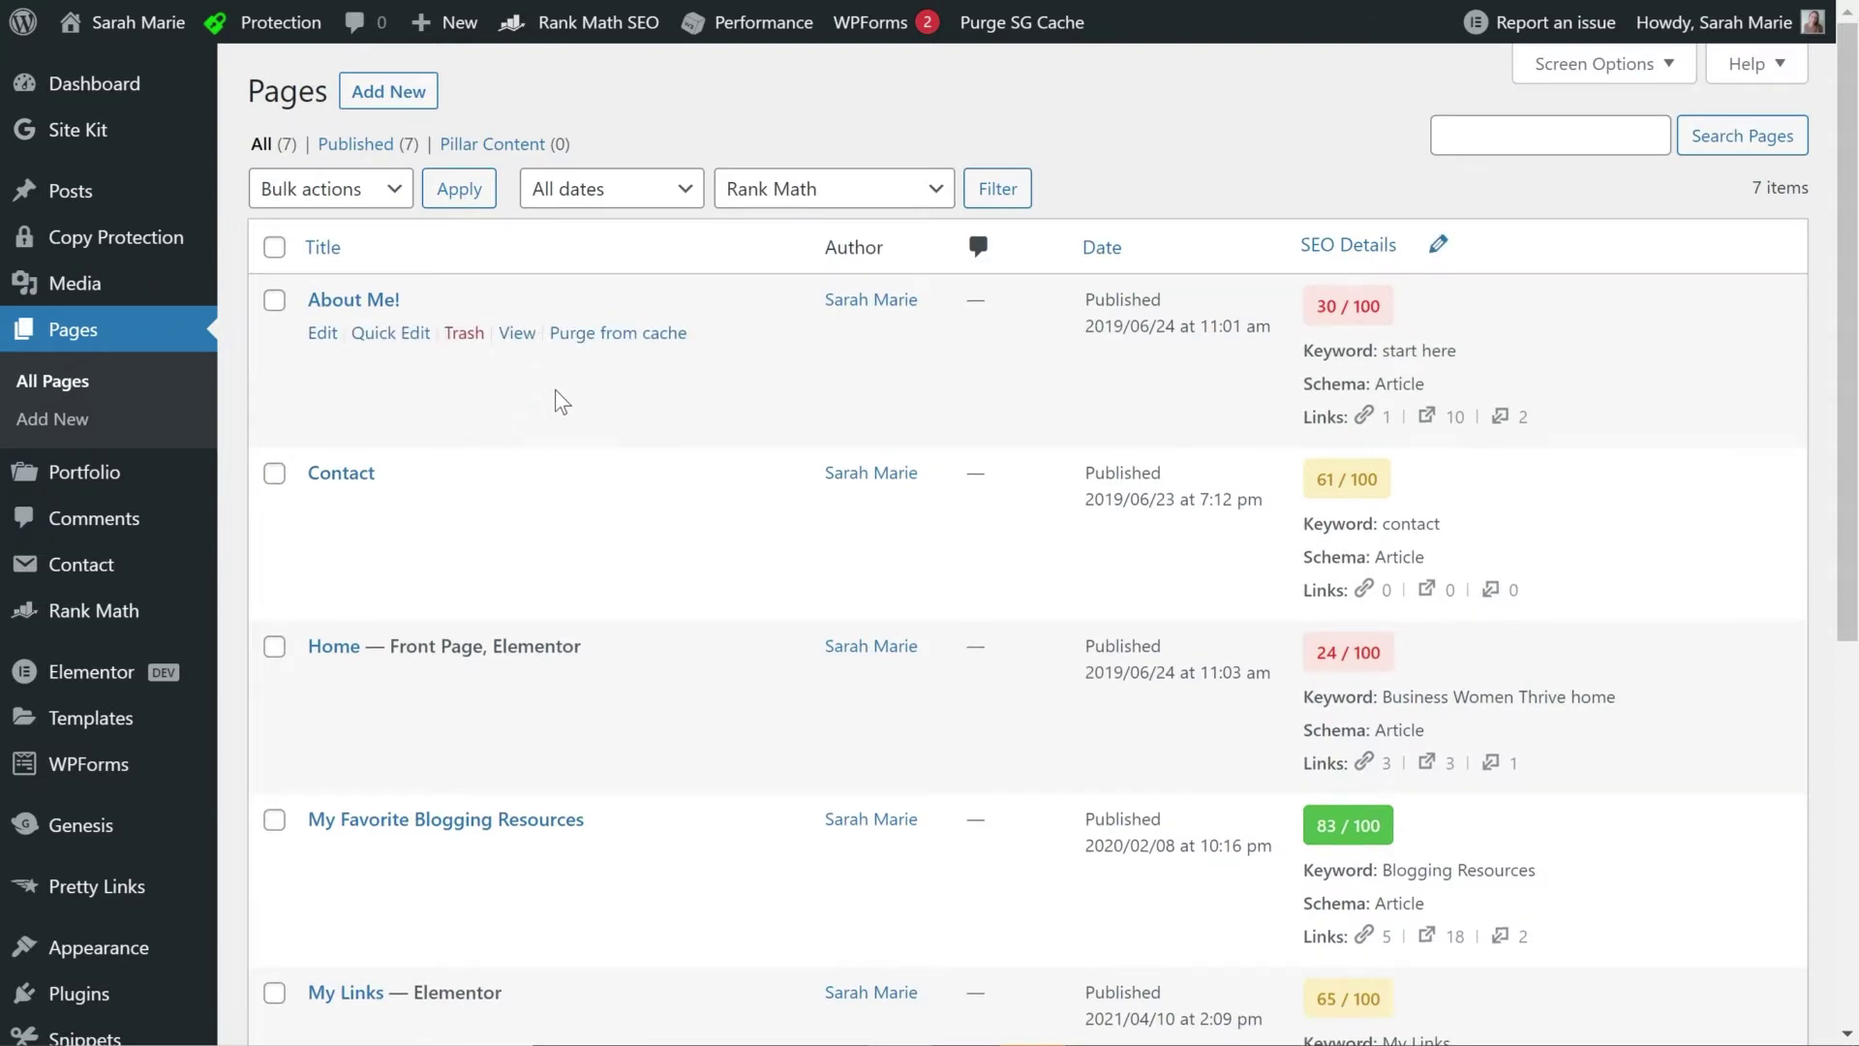
scroll(560, 395, "down", 6)
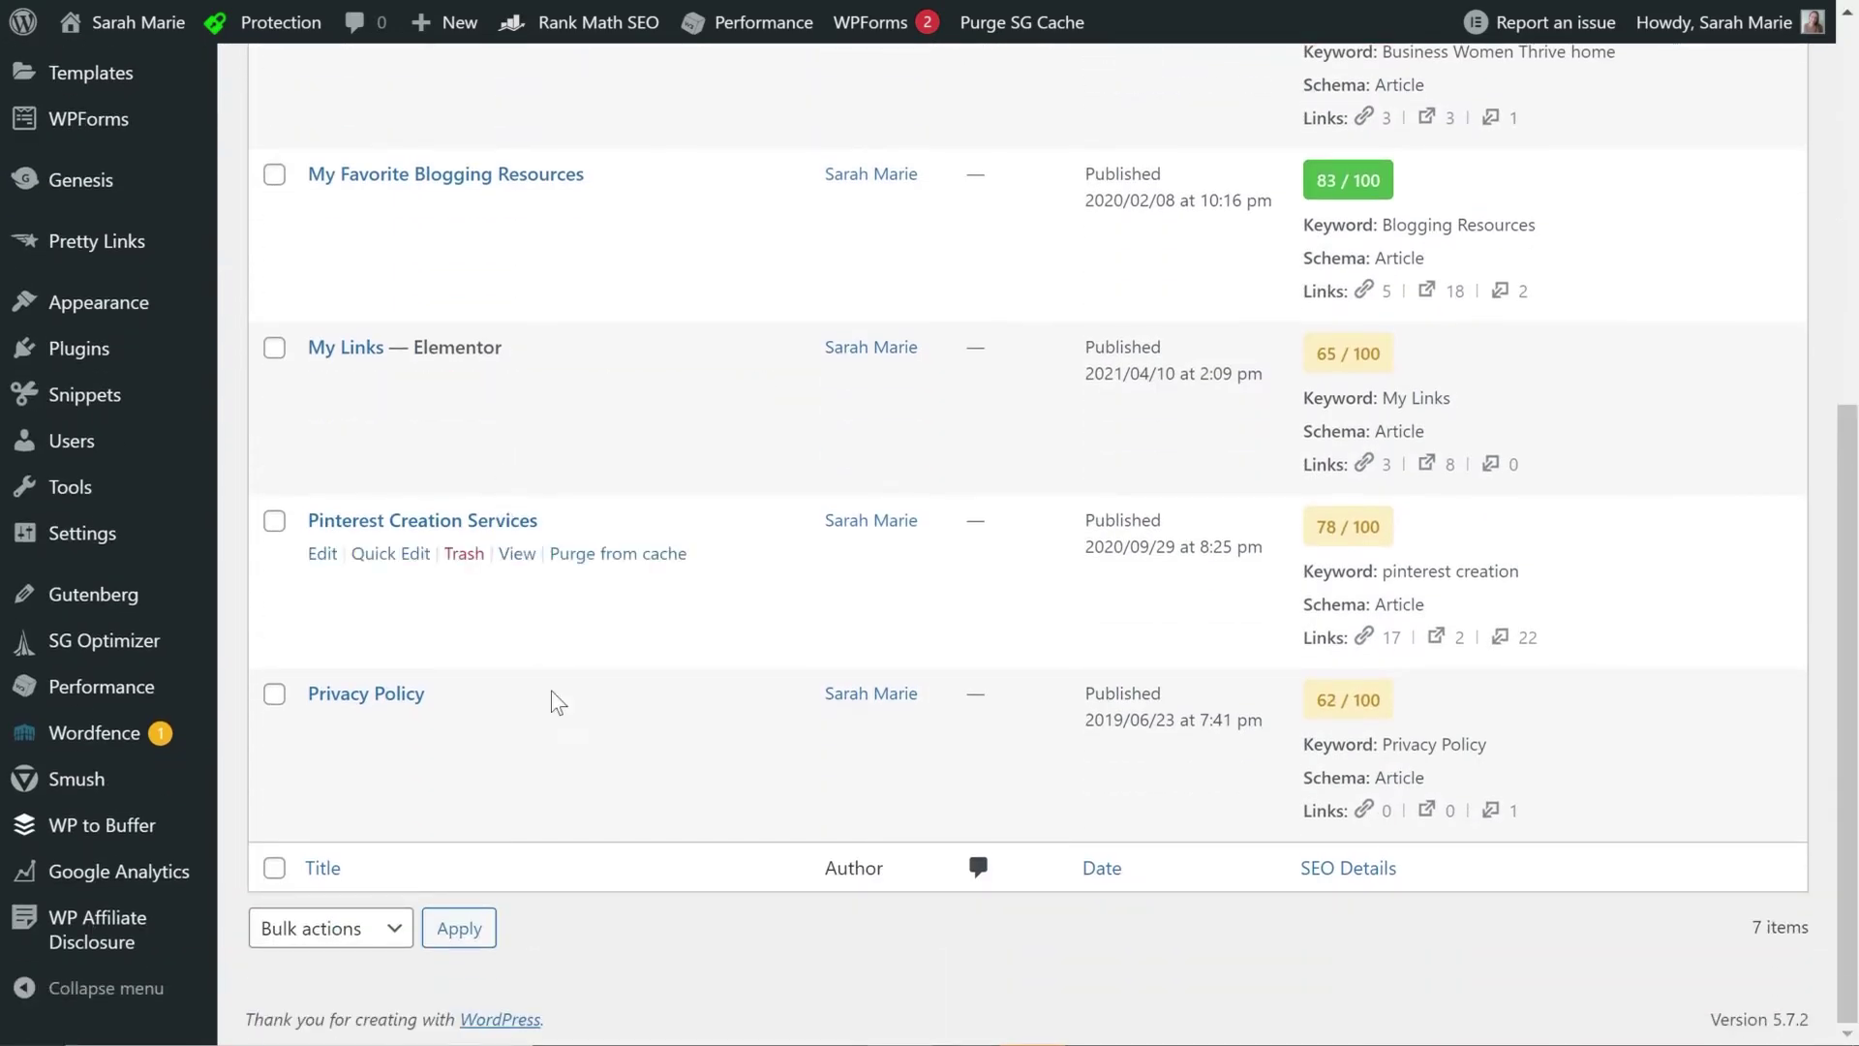
scroll(557, 521, "up", 6)
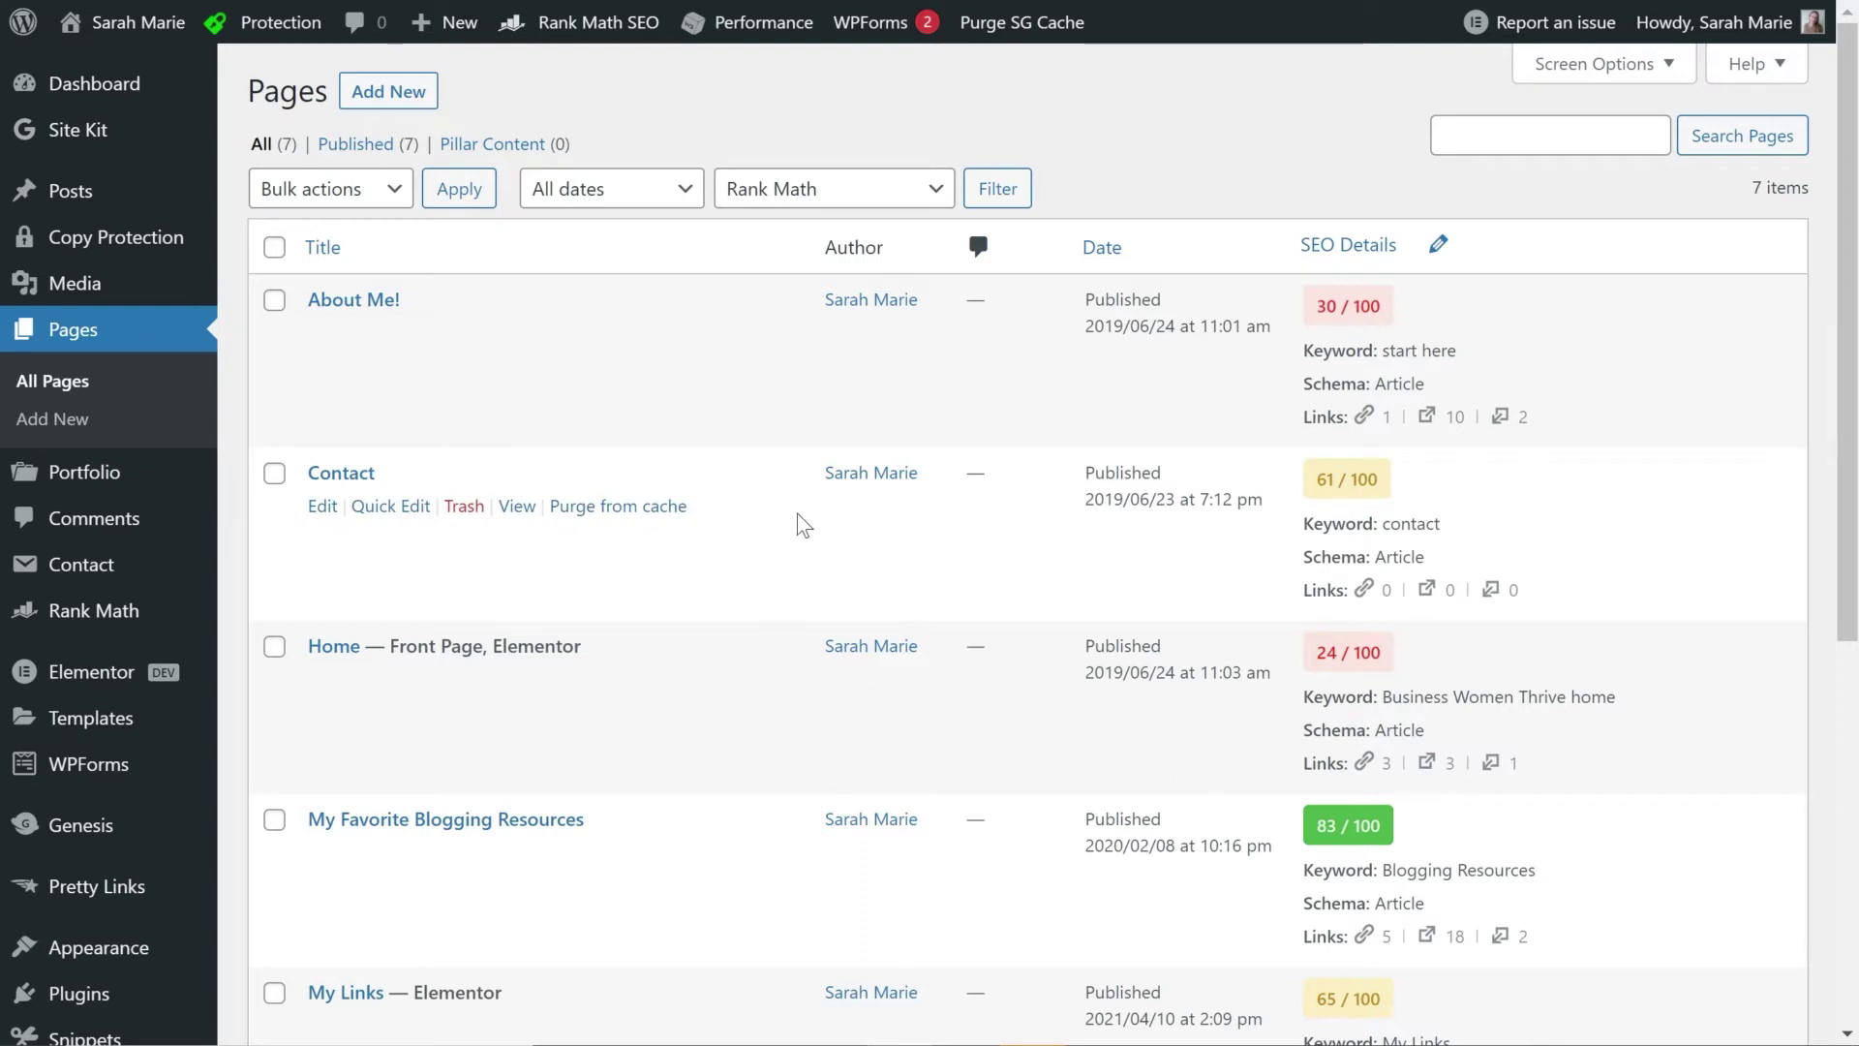
Open the comments list and view it filtered to the site owner's own comments and to the spam comments.
left_click(91, 523)
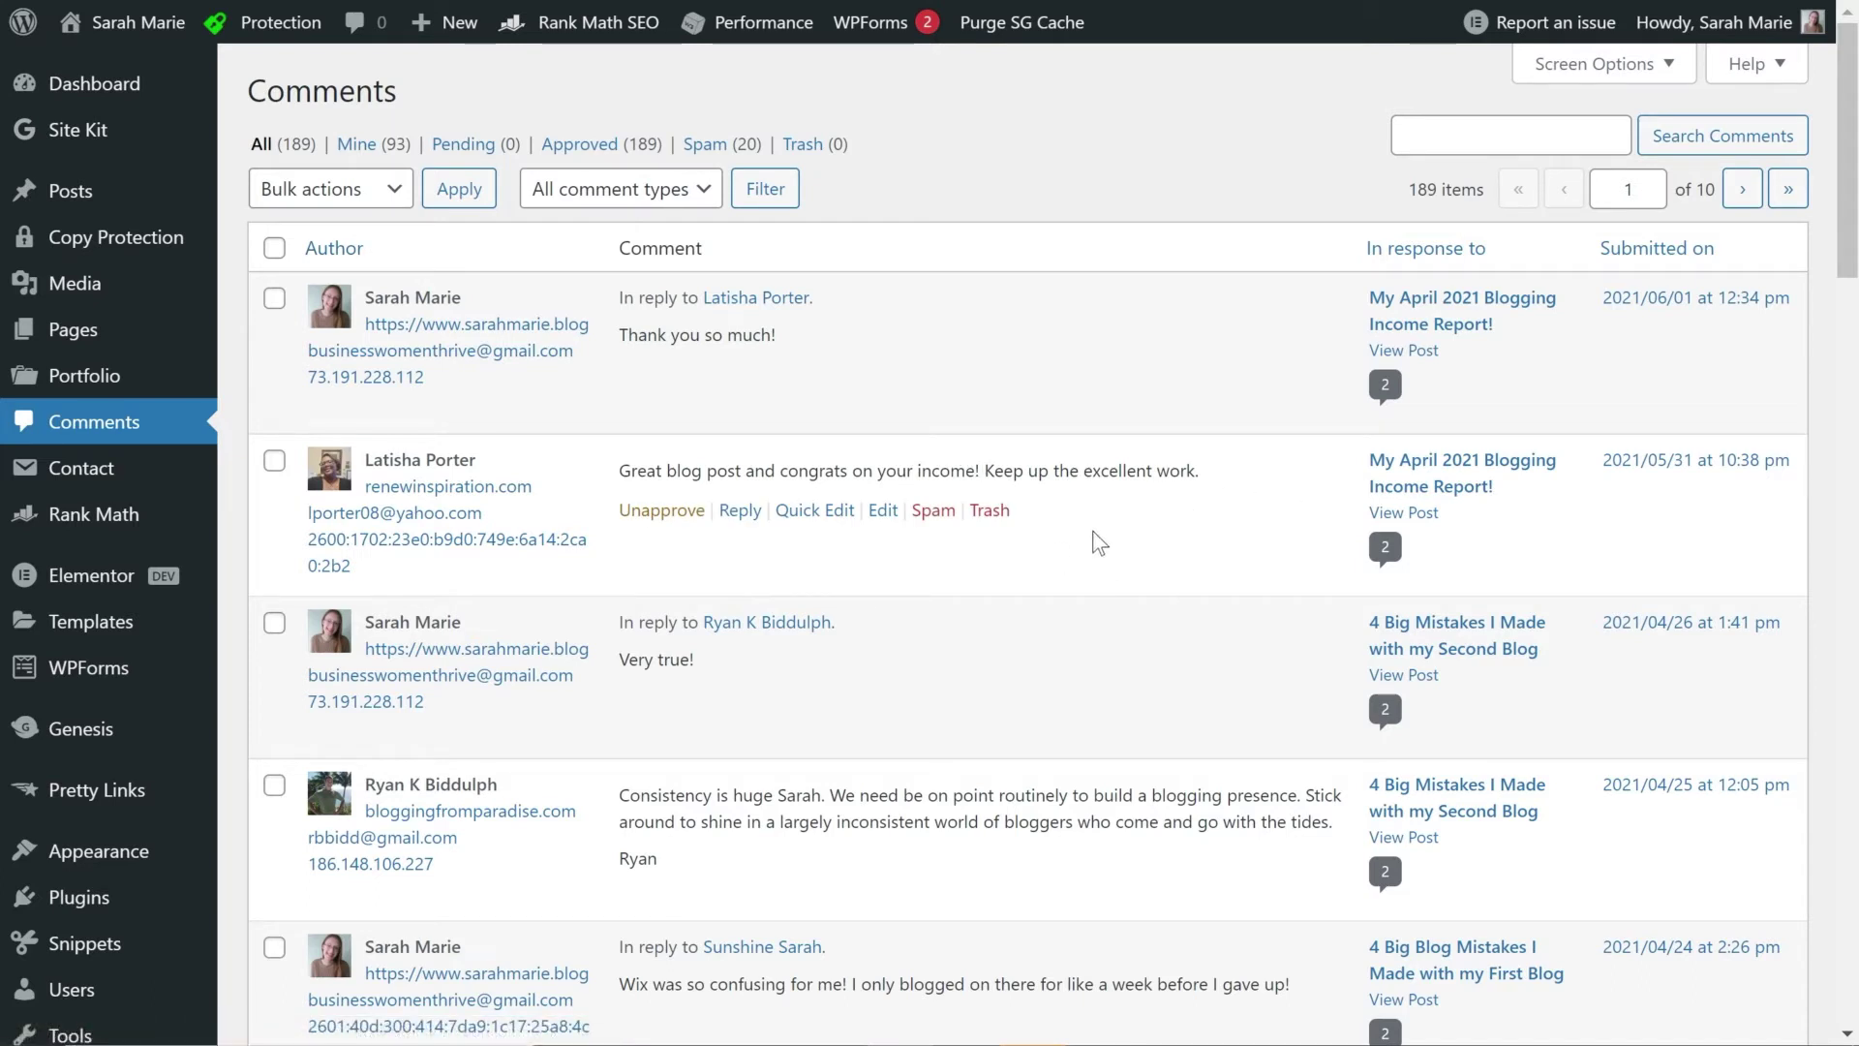
left_click(374, 146)
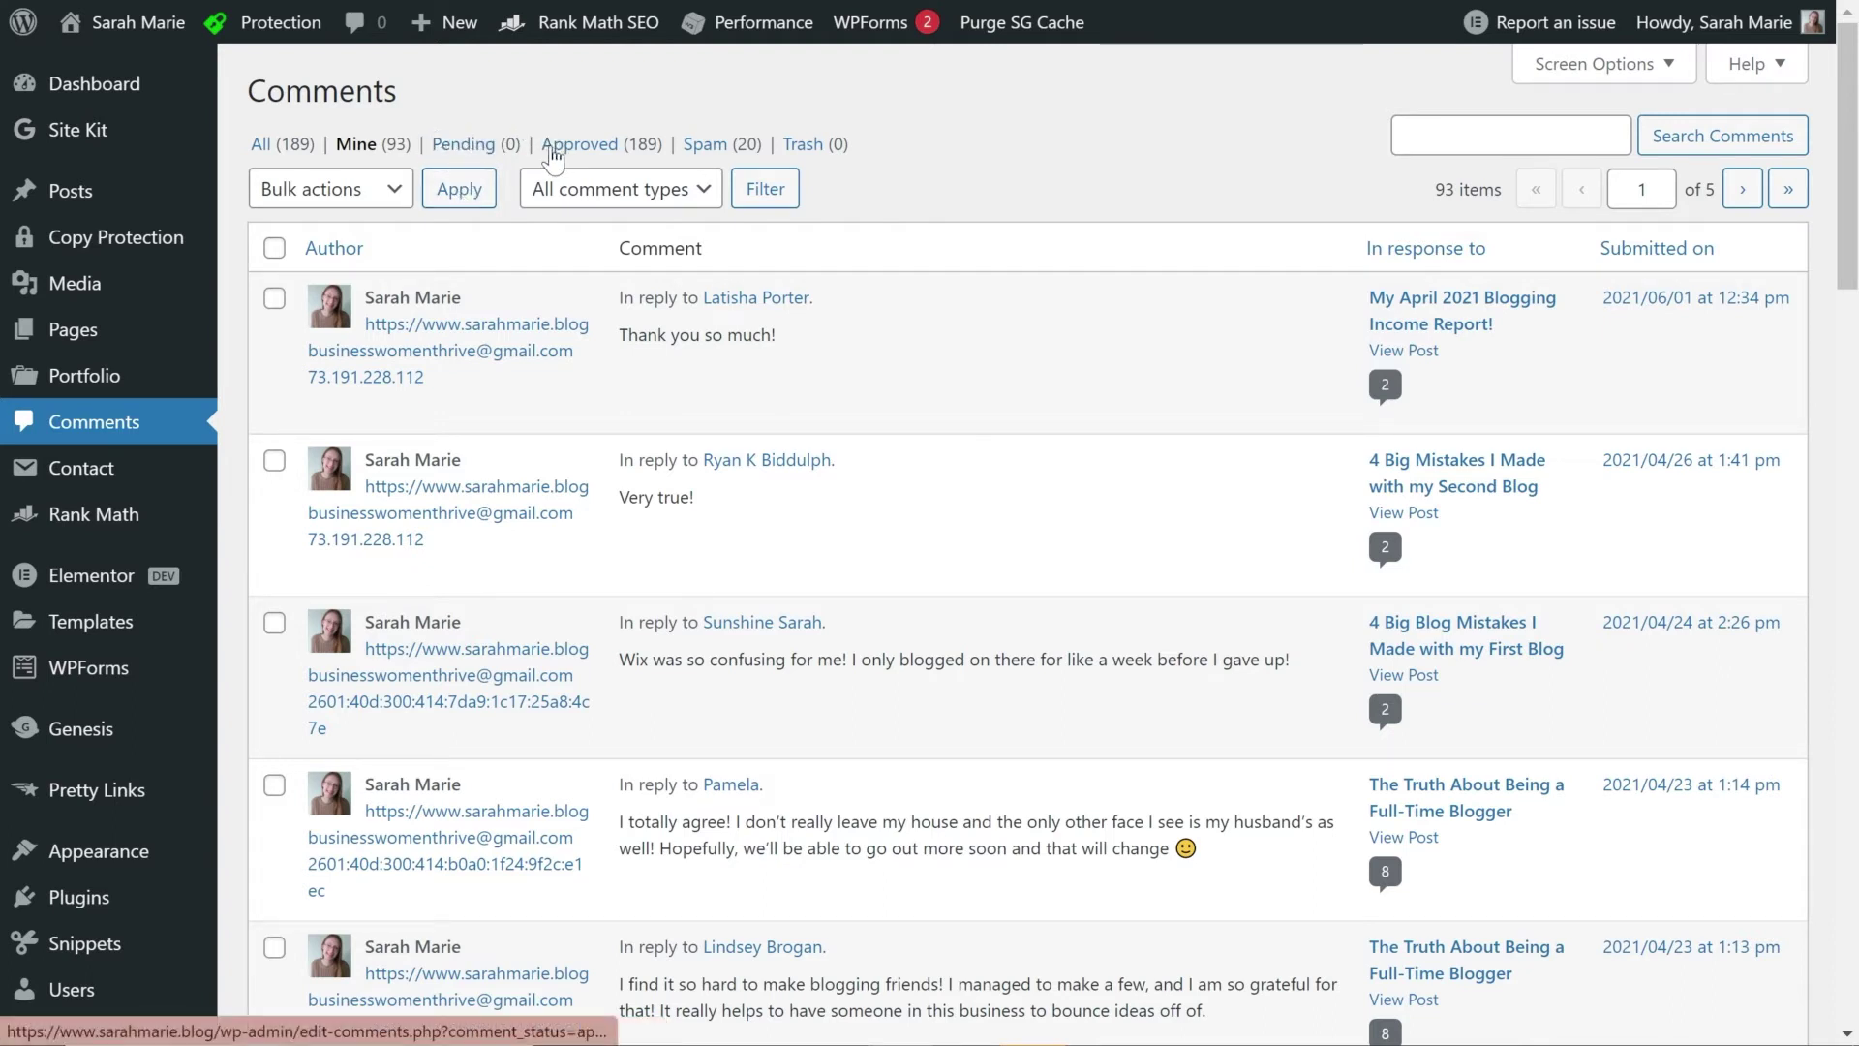
left_click(689, 153)
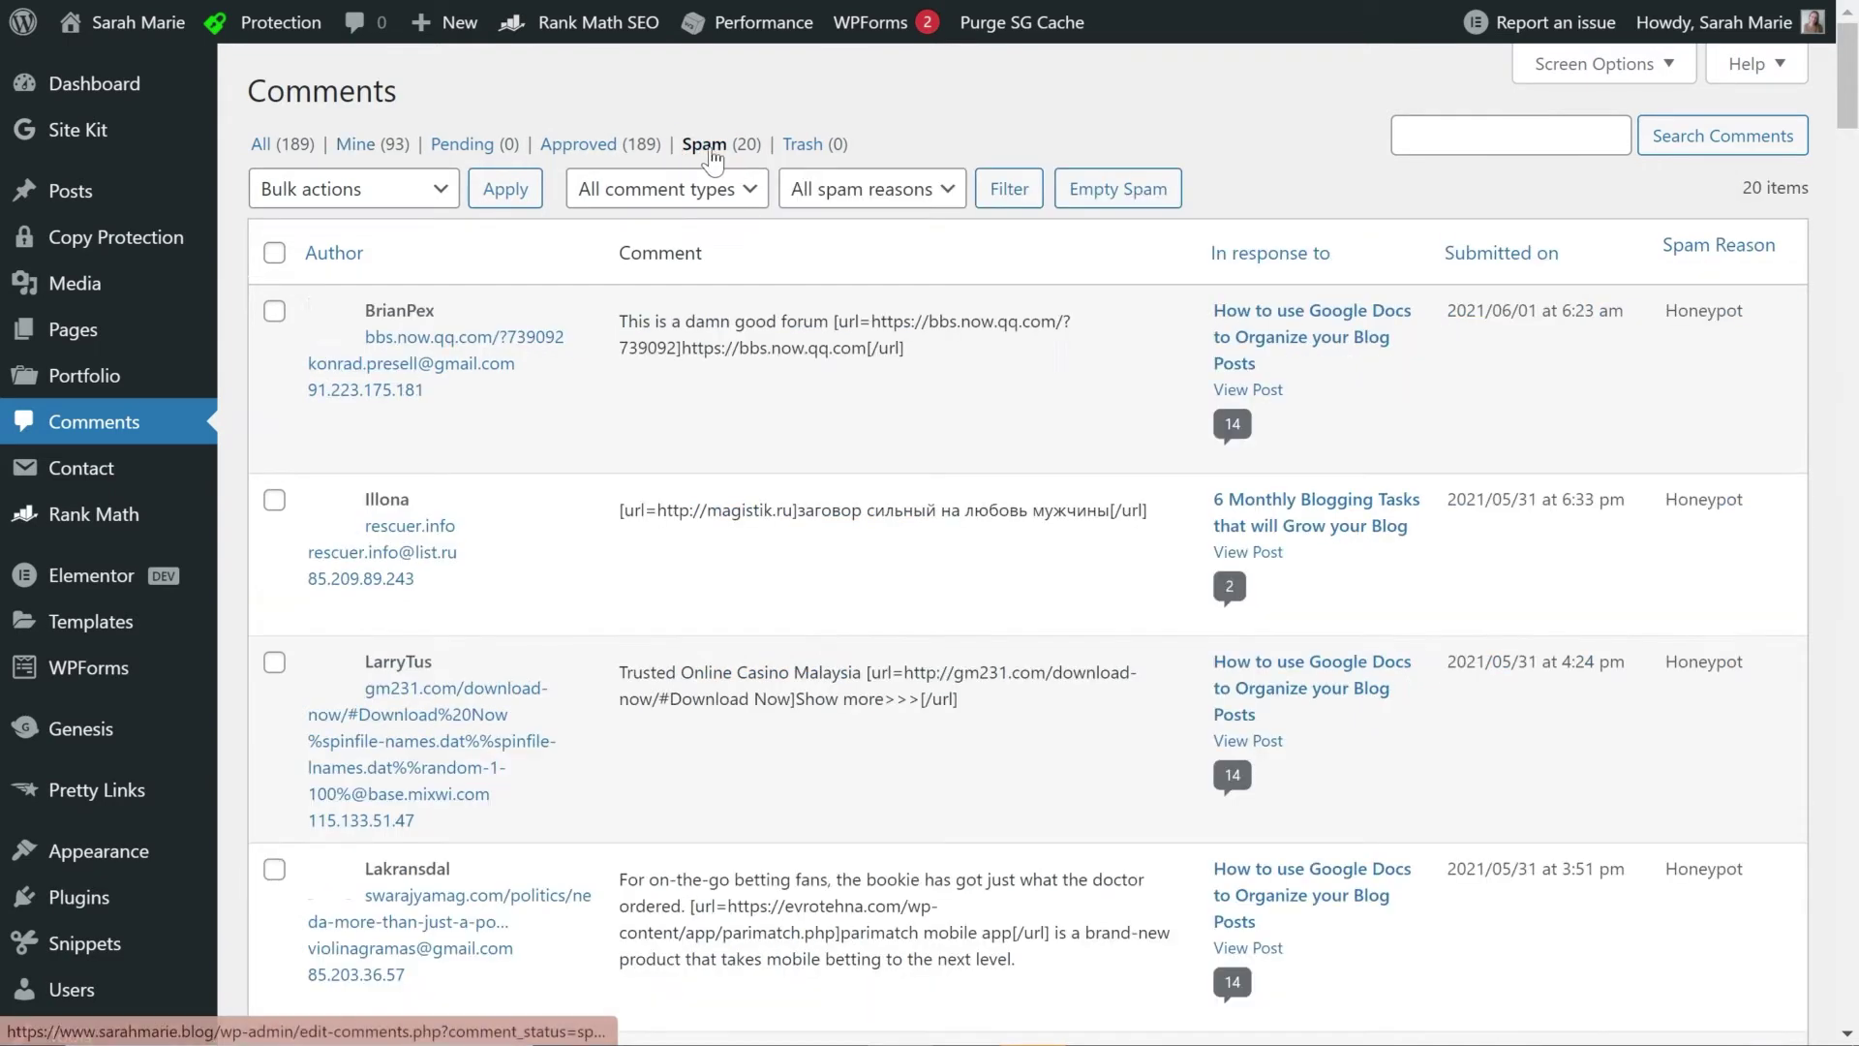
left_click(809, 146)
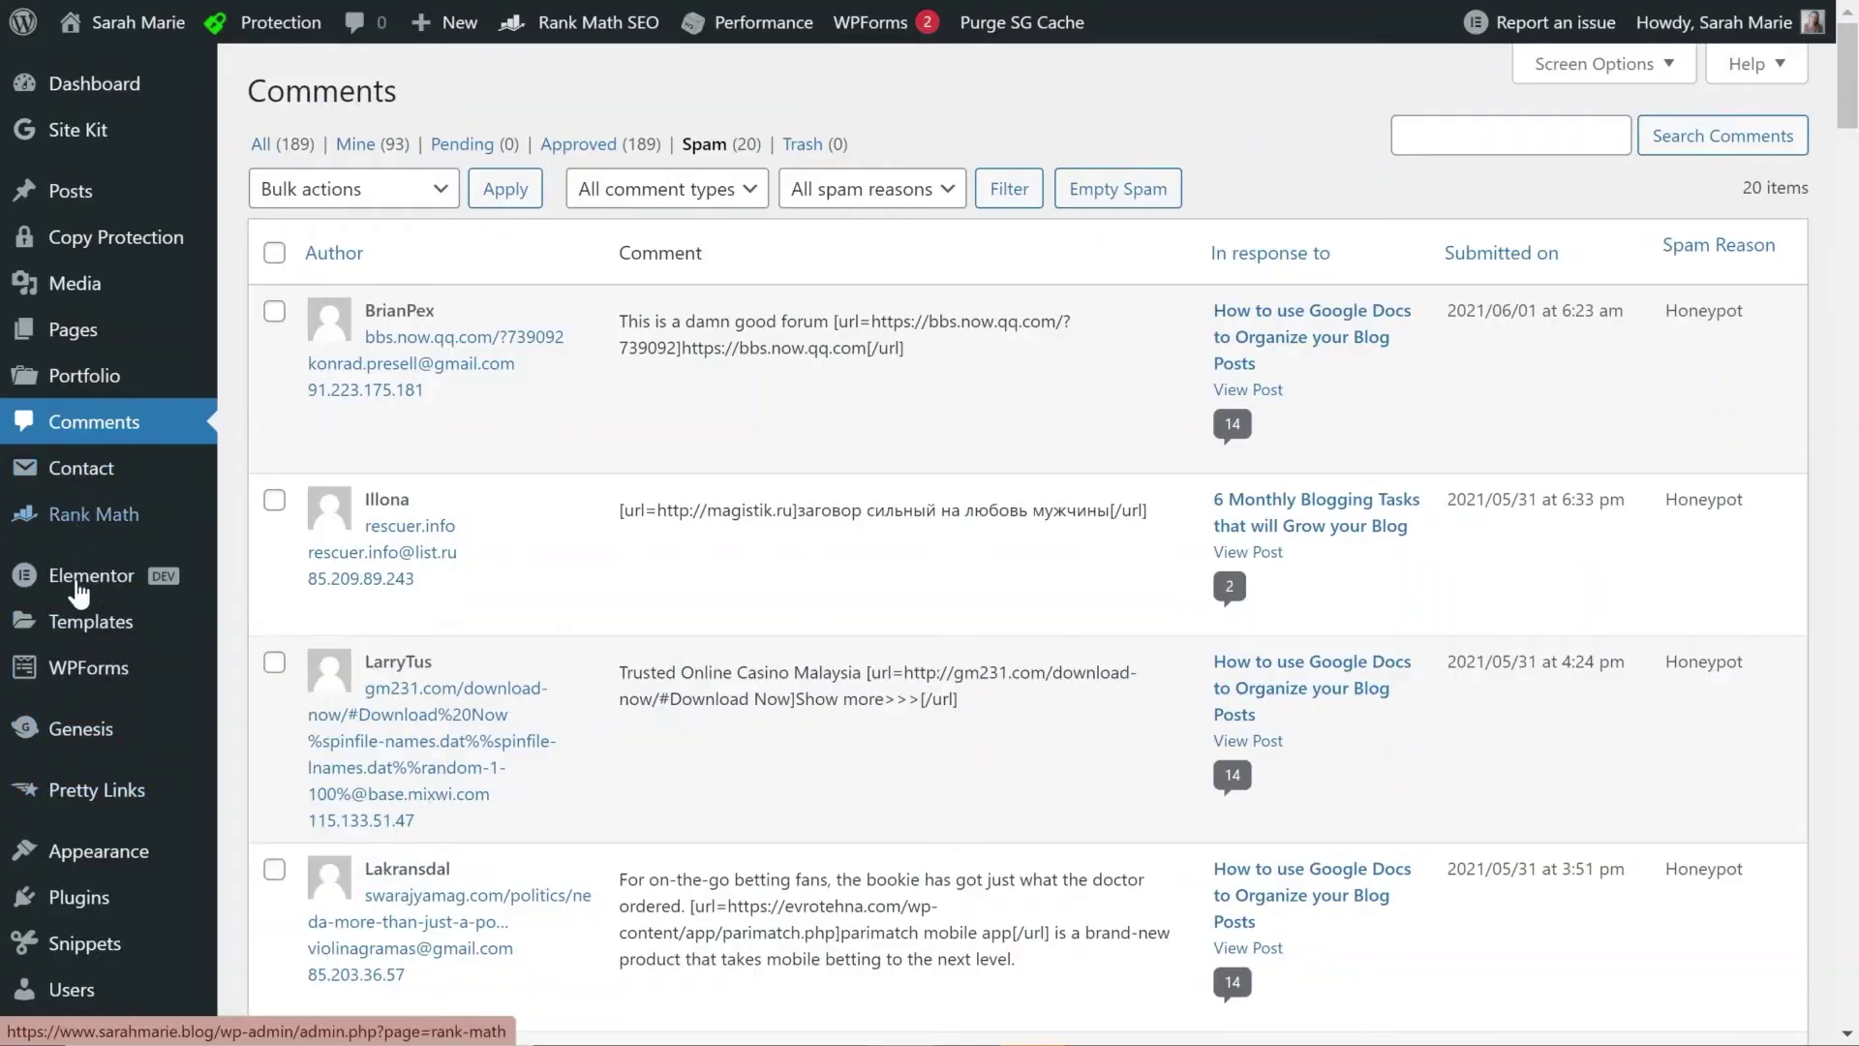
Open the installed themes page of the site's appearance section.
mouse_move(70, 772)
scroll(72, 755, "down", 3)
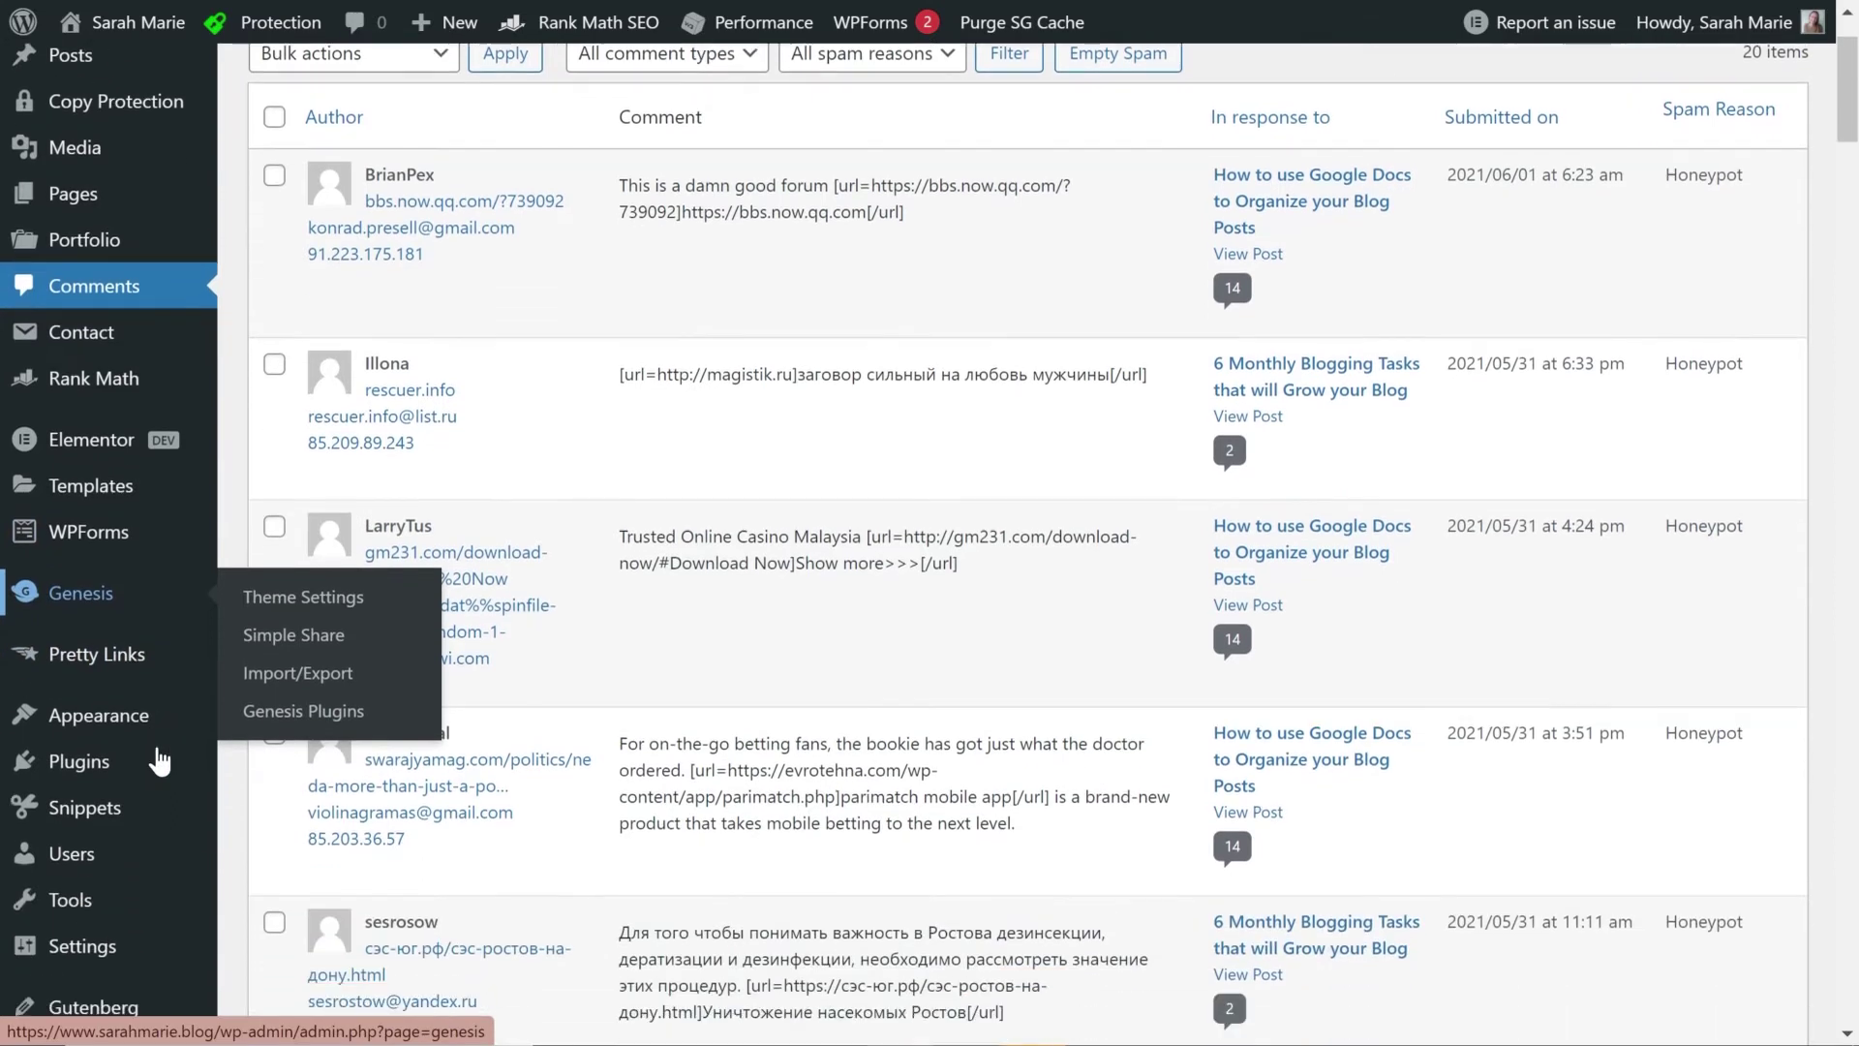
mouse_move(131, 581)
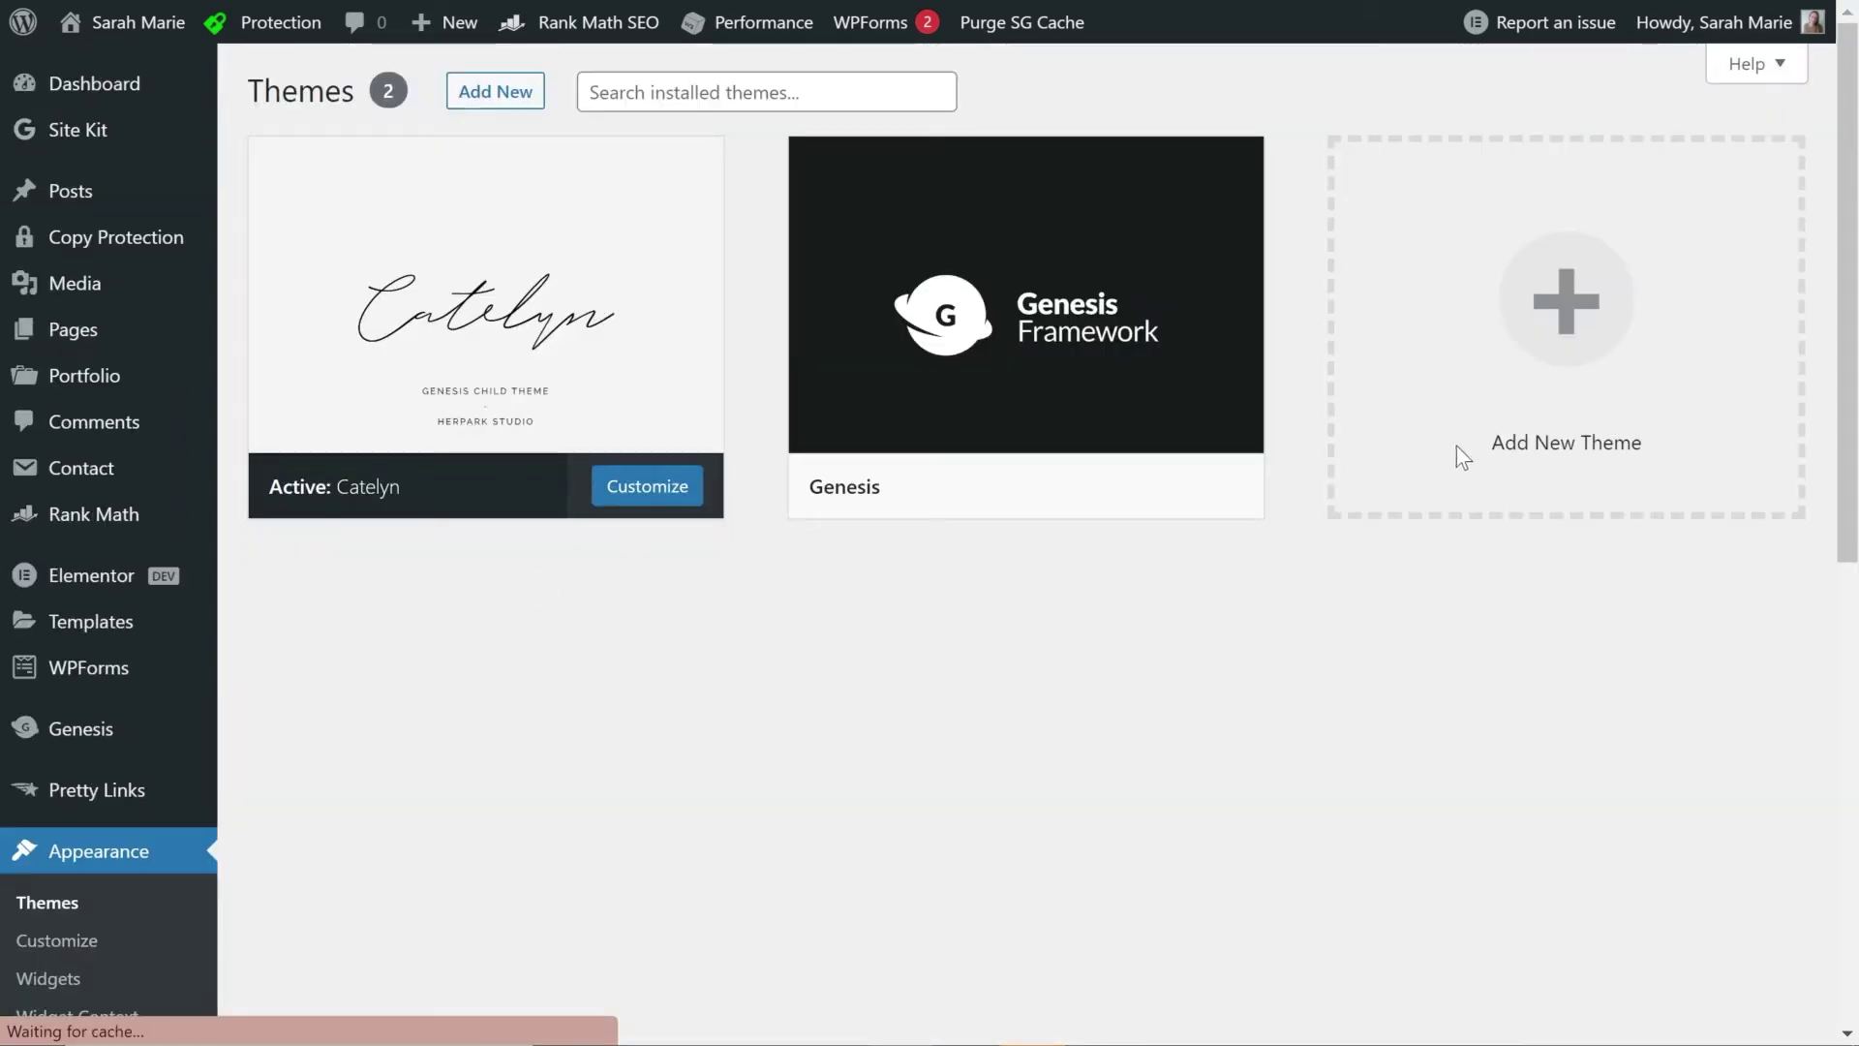
Open the theme customizer for the active Catelyn theme to view its options, and return to the themes page.
scroll(94, 685, "down", 3)
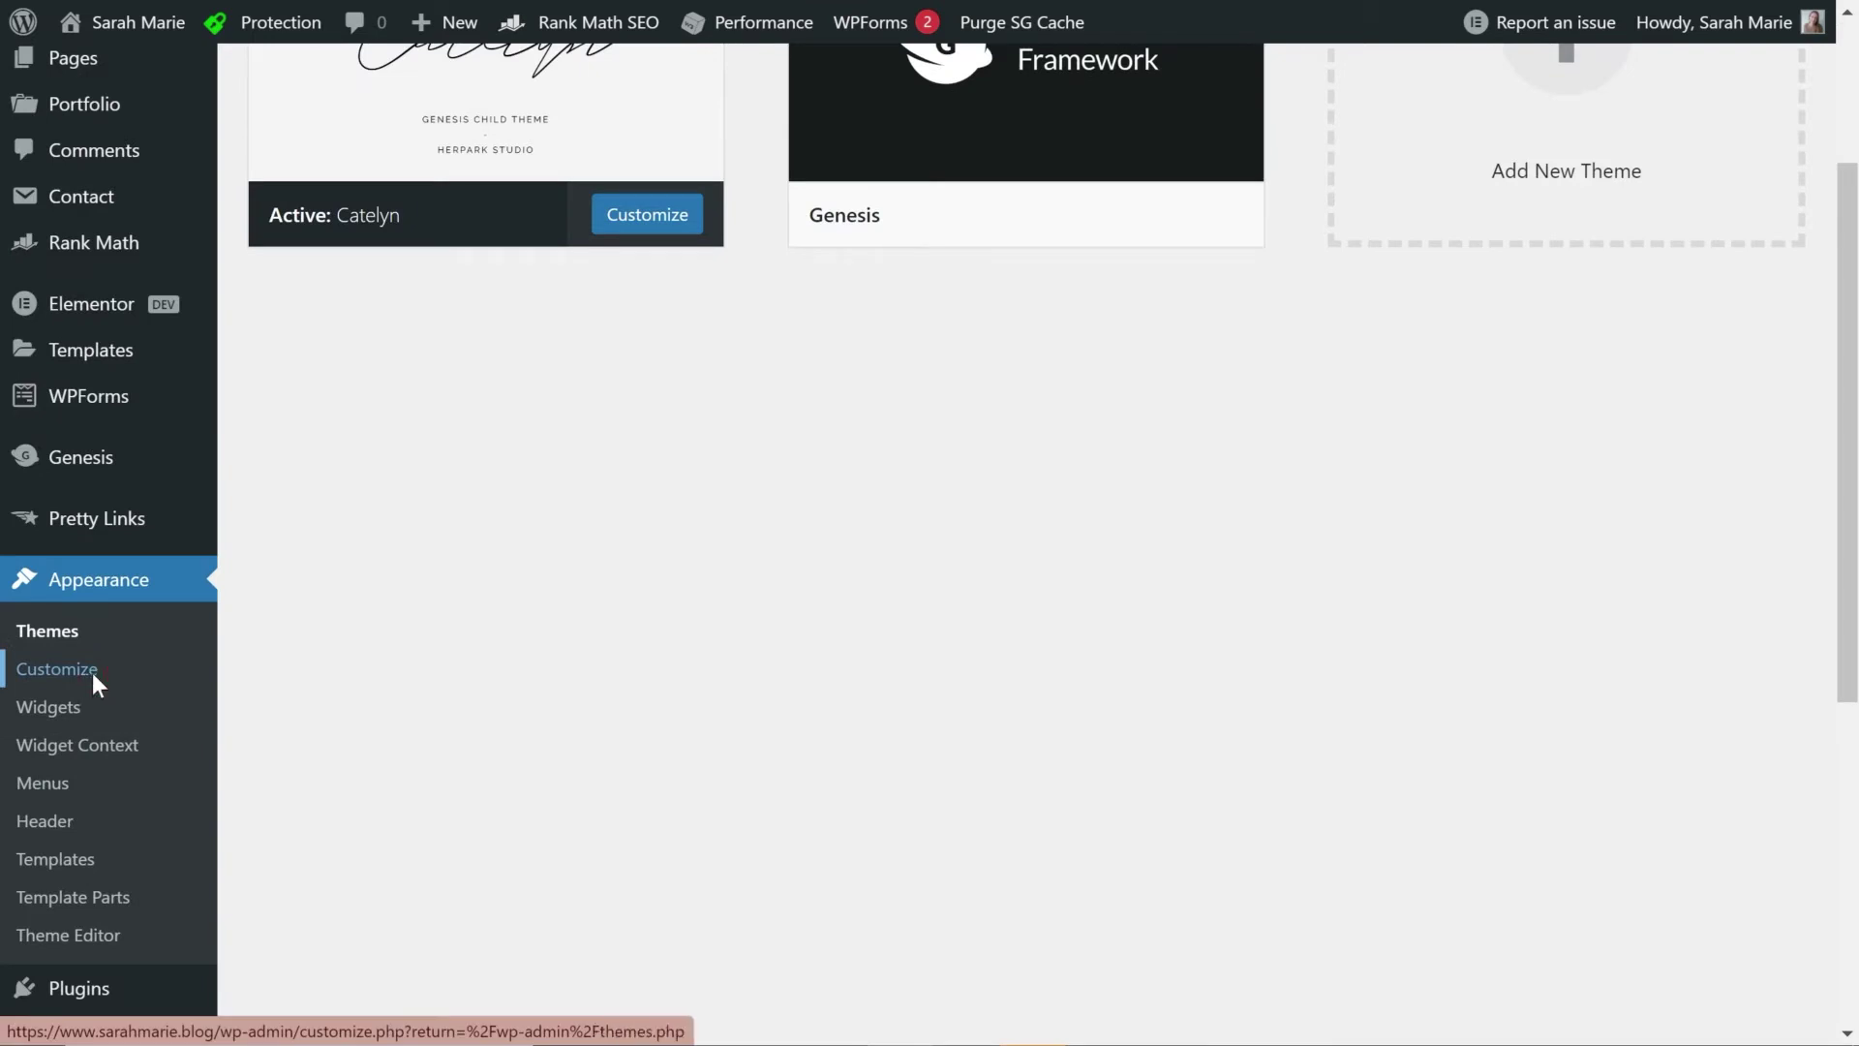
left_click(53, 644)
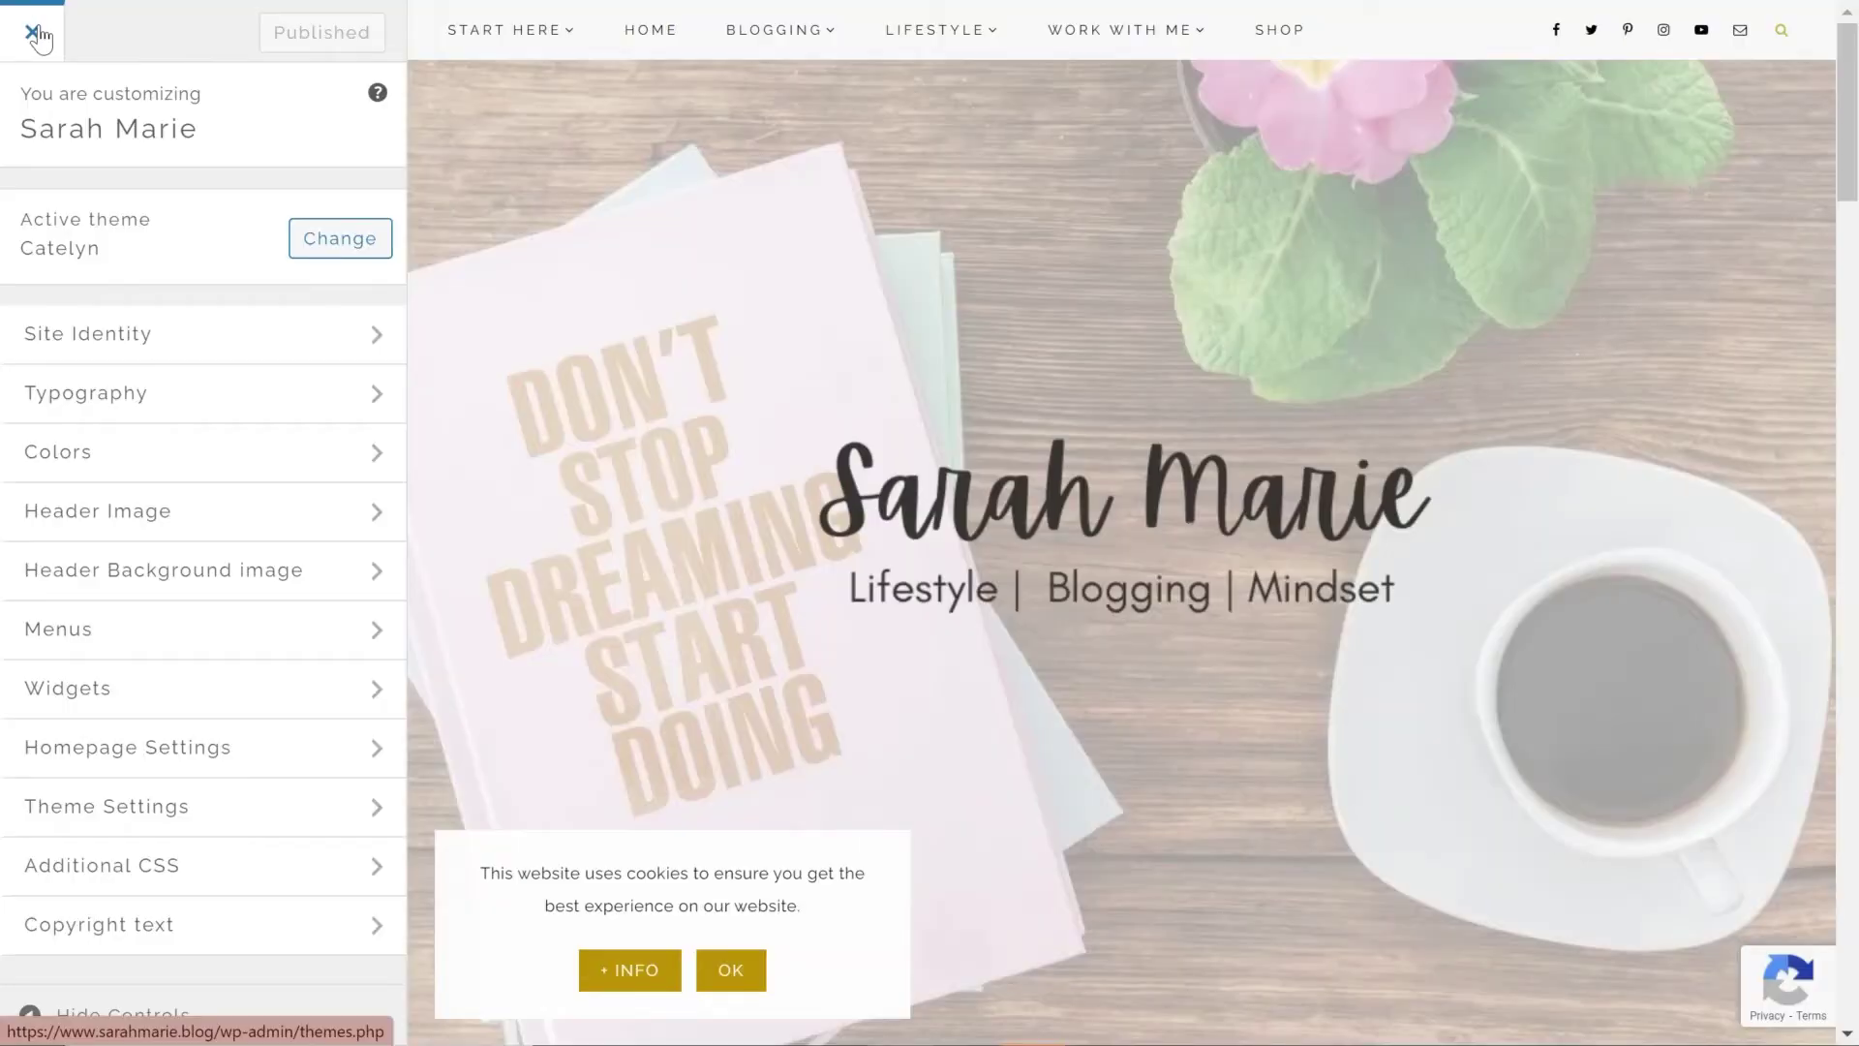
left_click(41, 37)
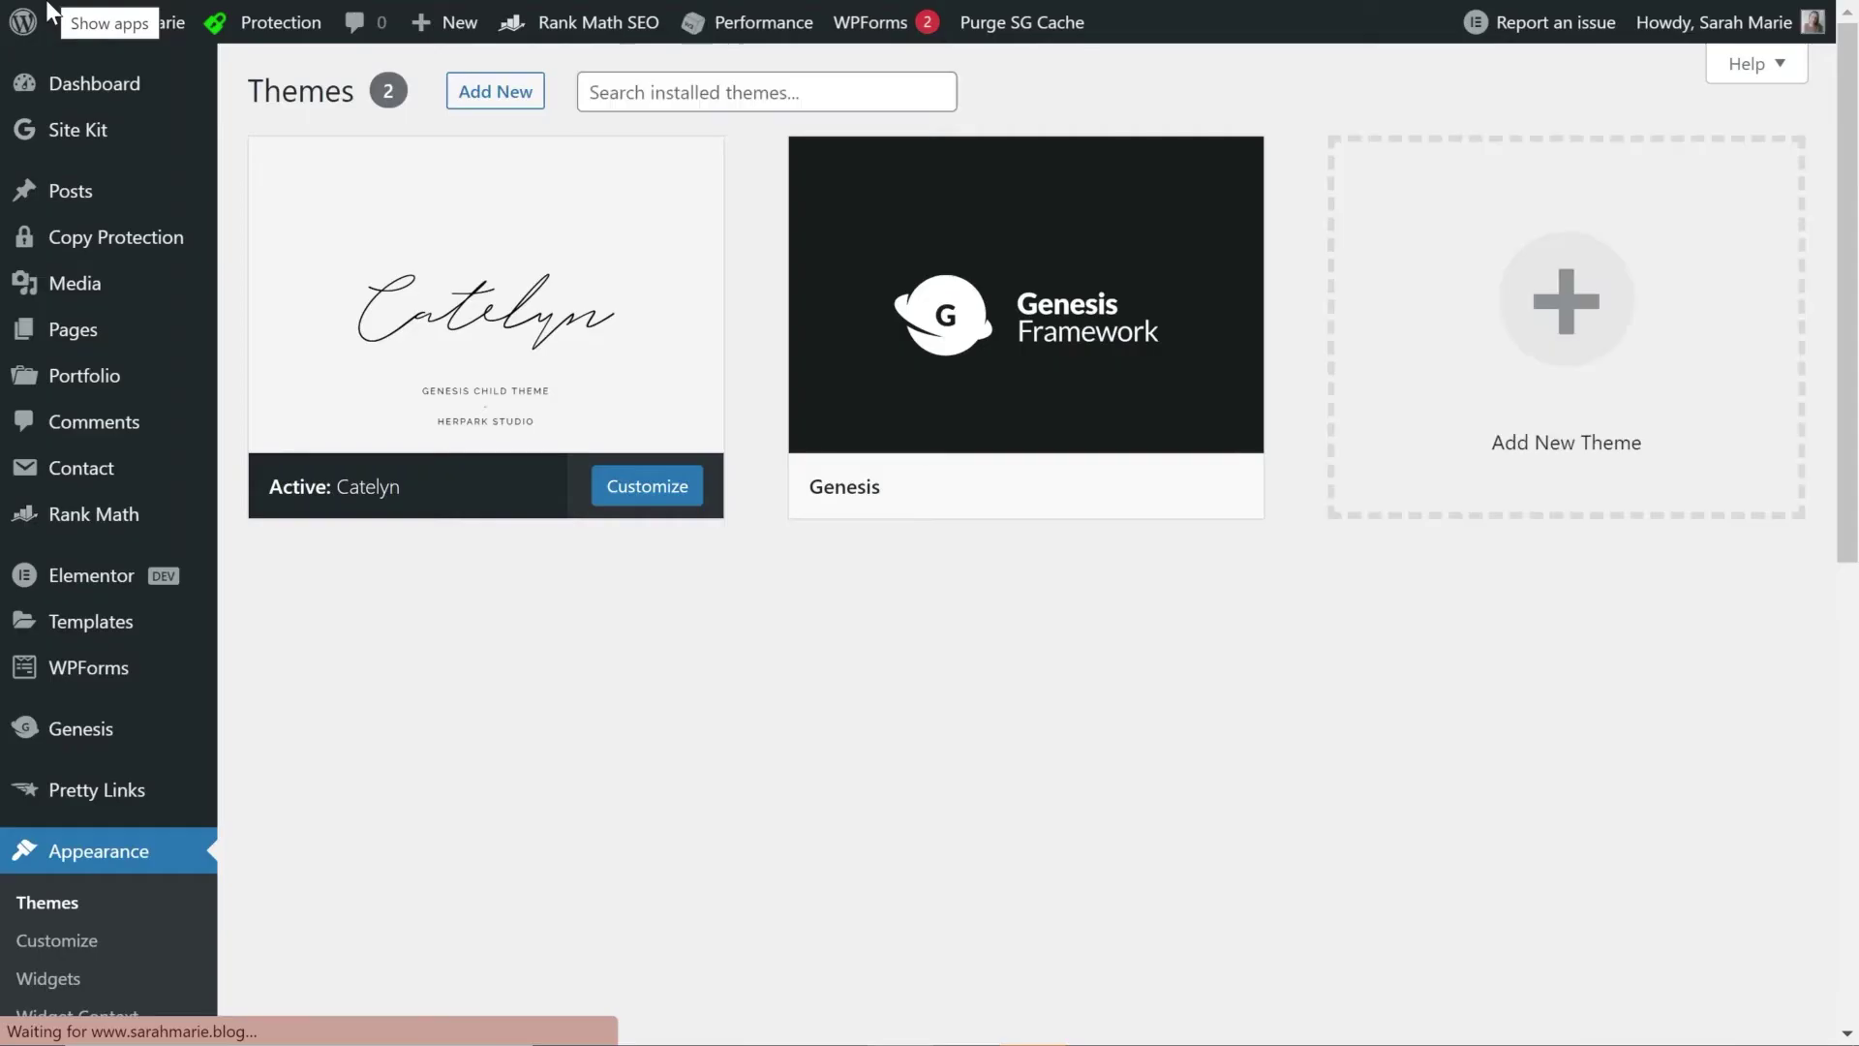
Open the widgets page and look over the widgets in the Primary Sidebar area.
scroll(58, 436, "down", 5)
left_click(61, 443)
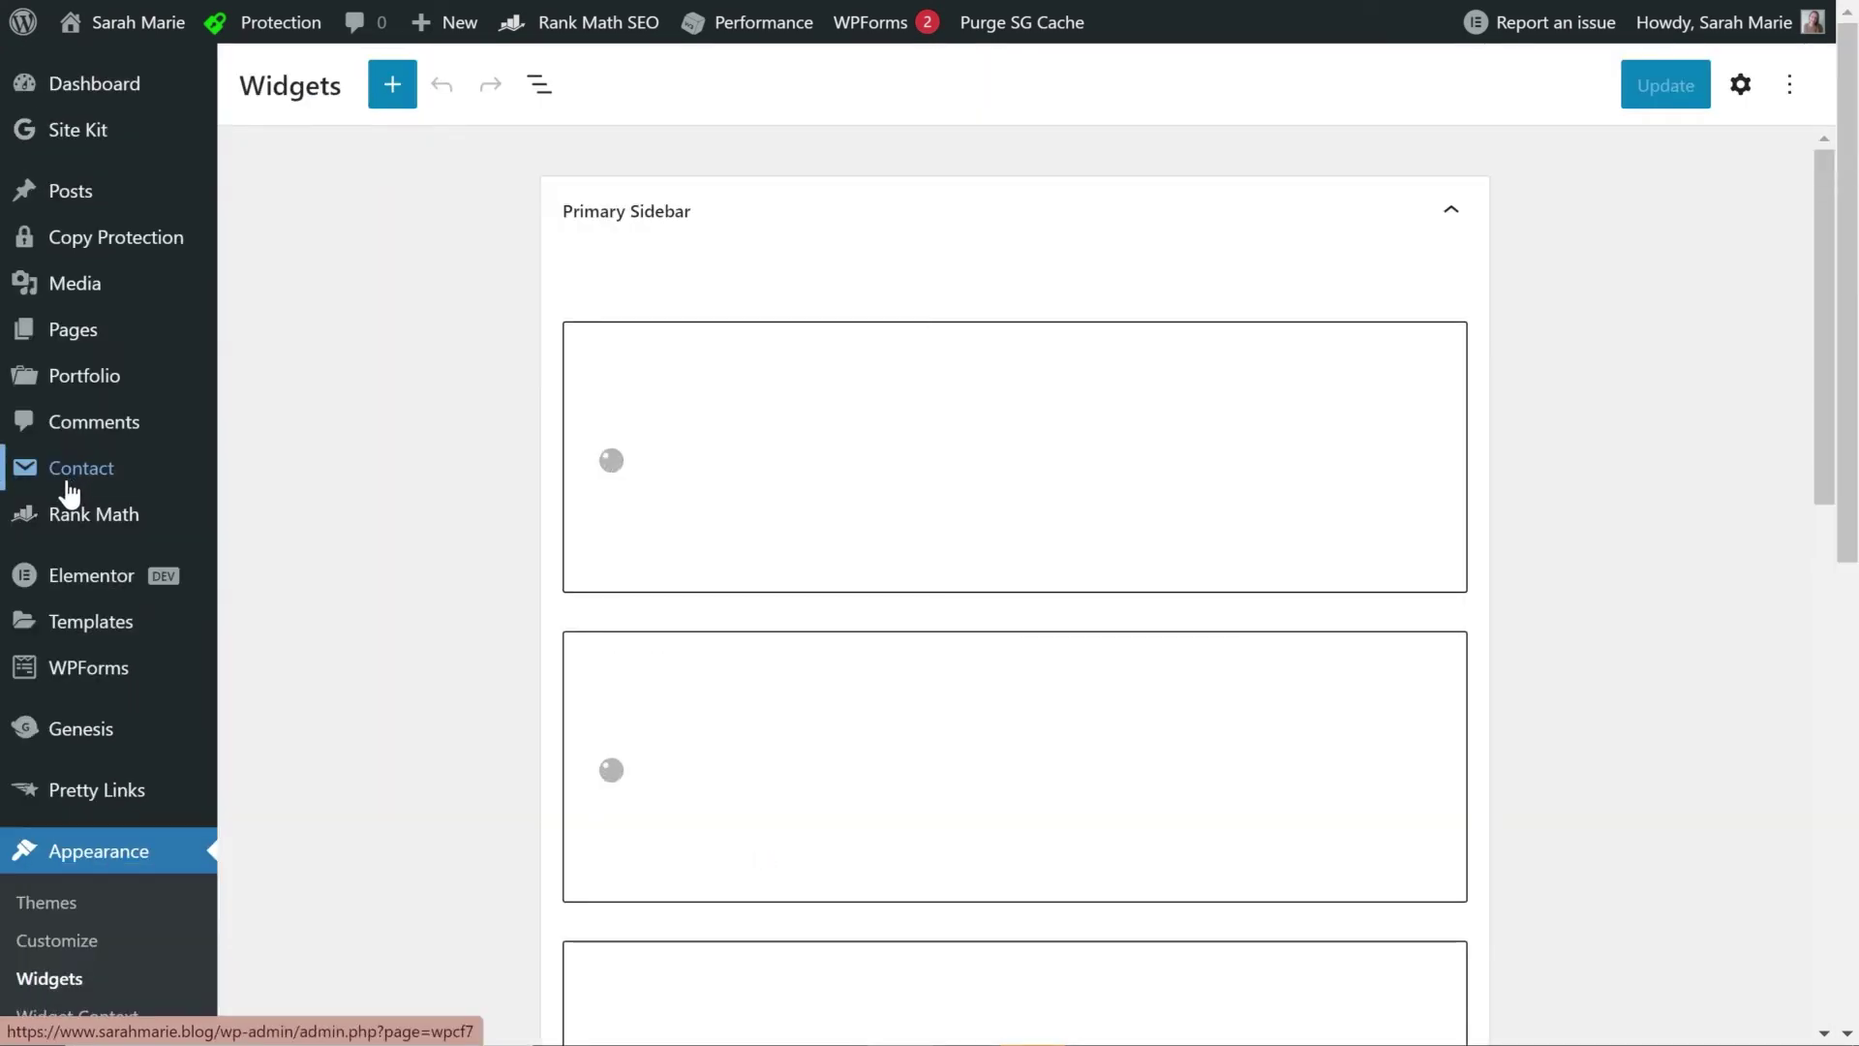
scroll(1000, 444, "down", 5)
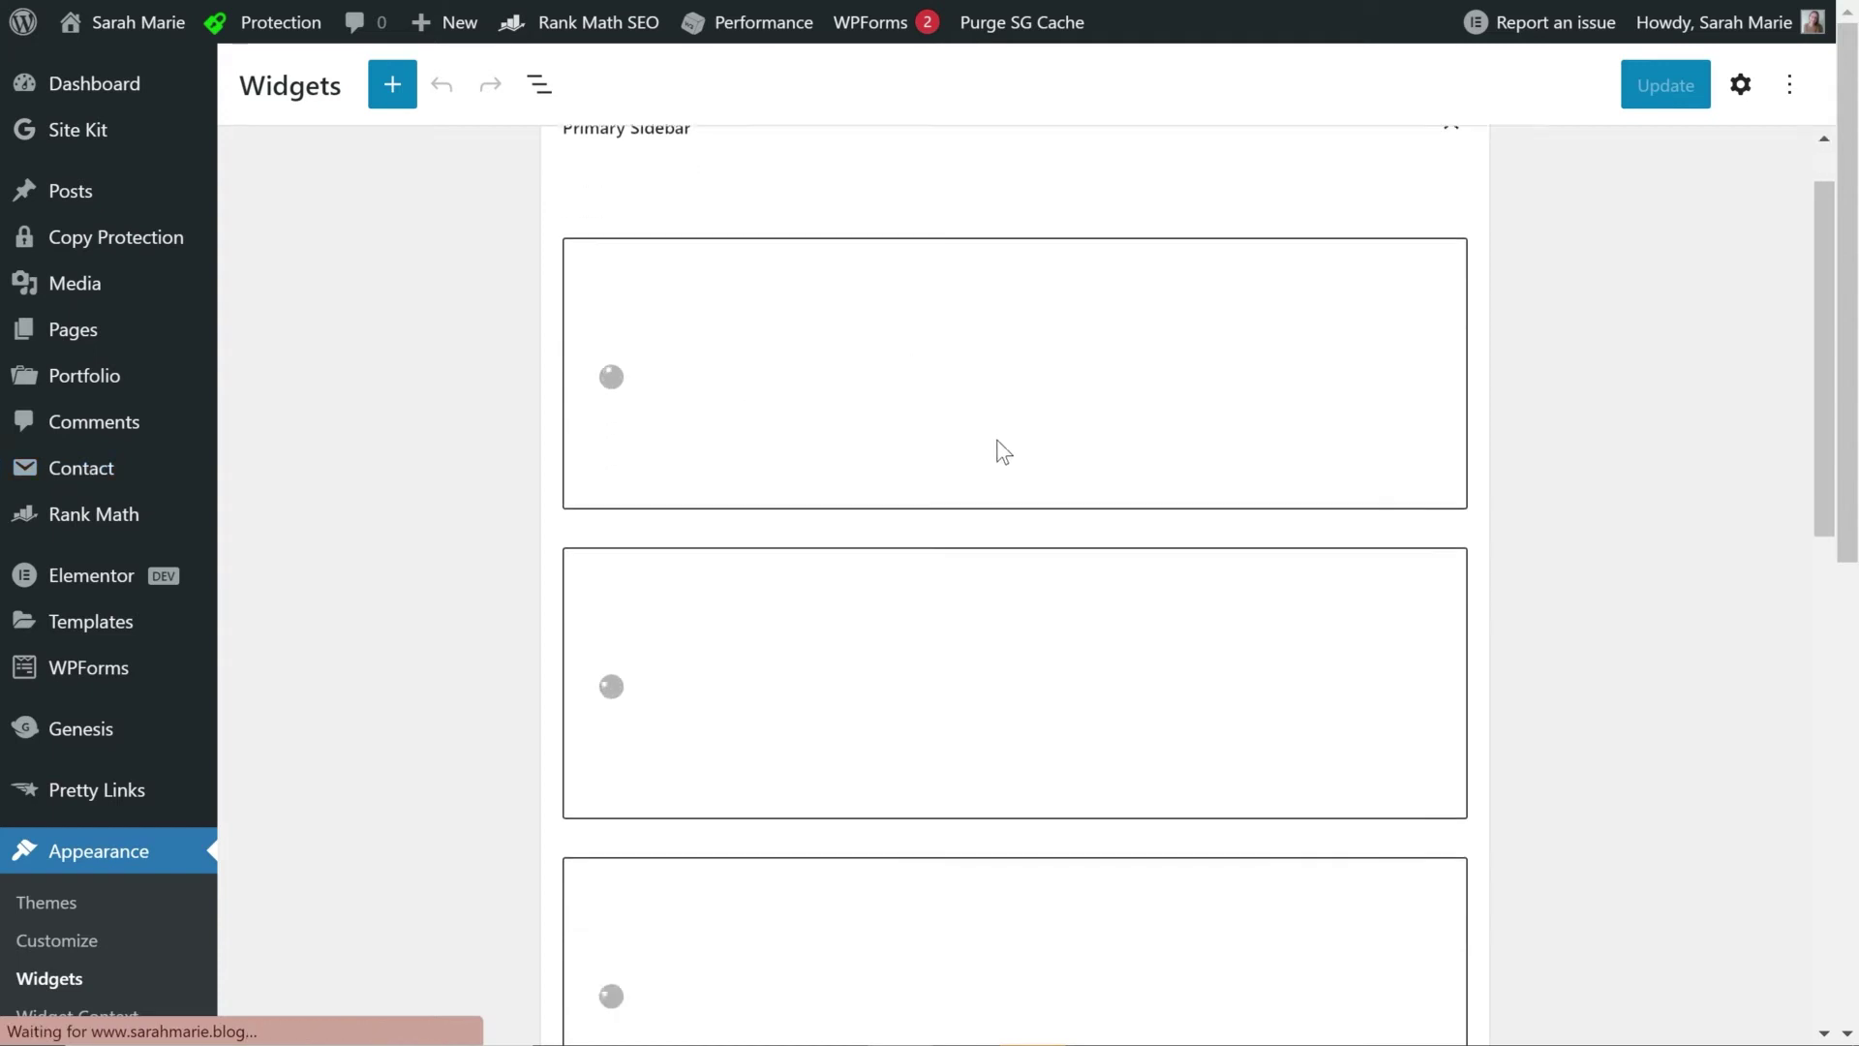
scroll(790, 474, "up", 2)
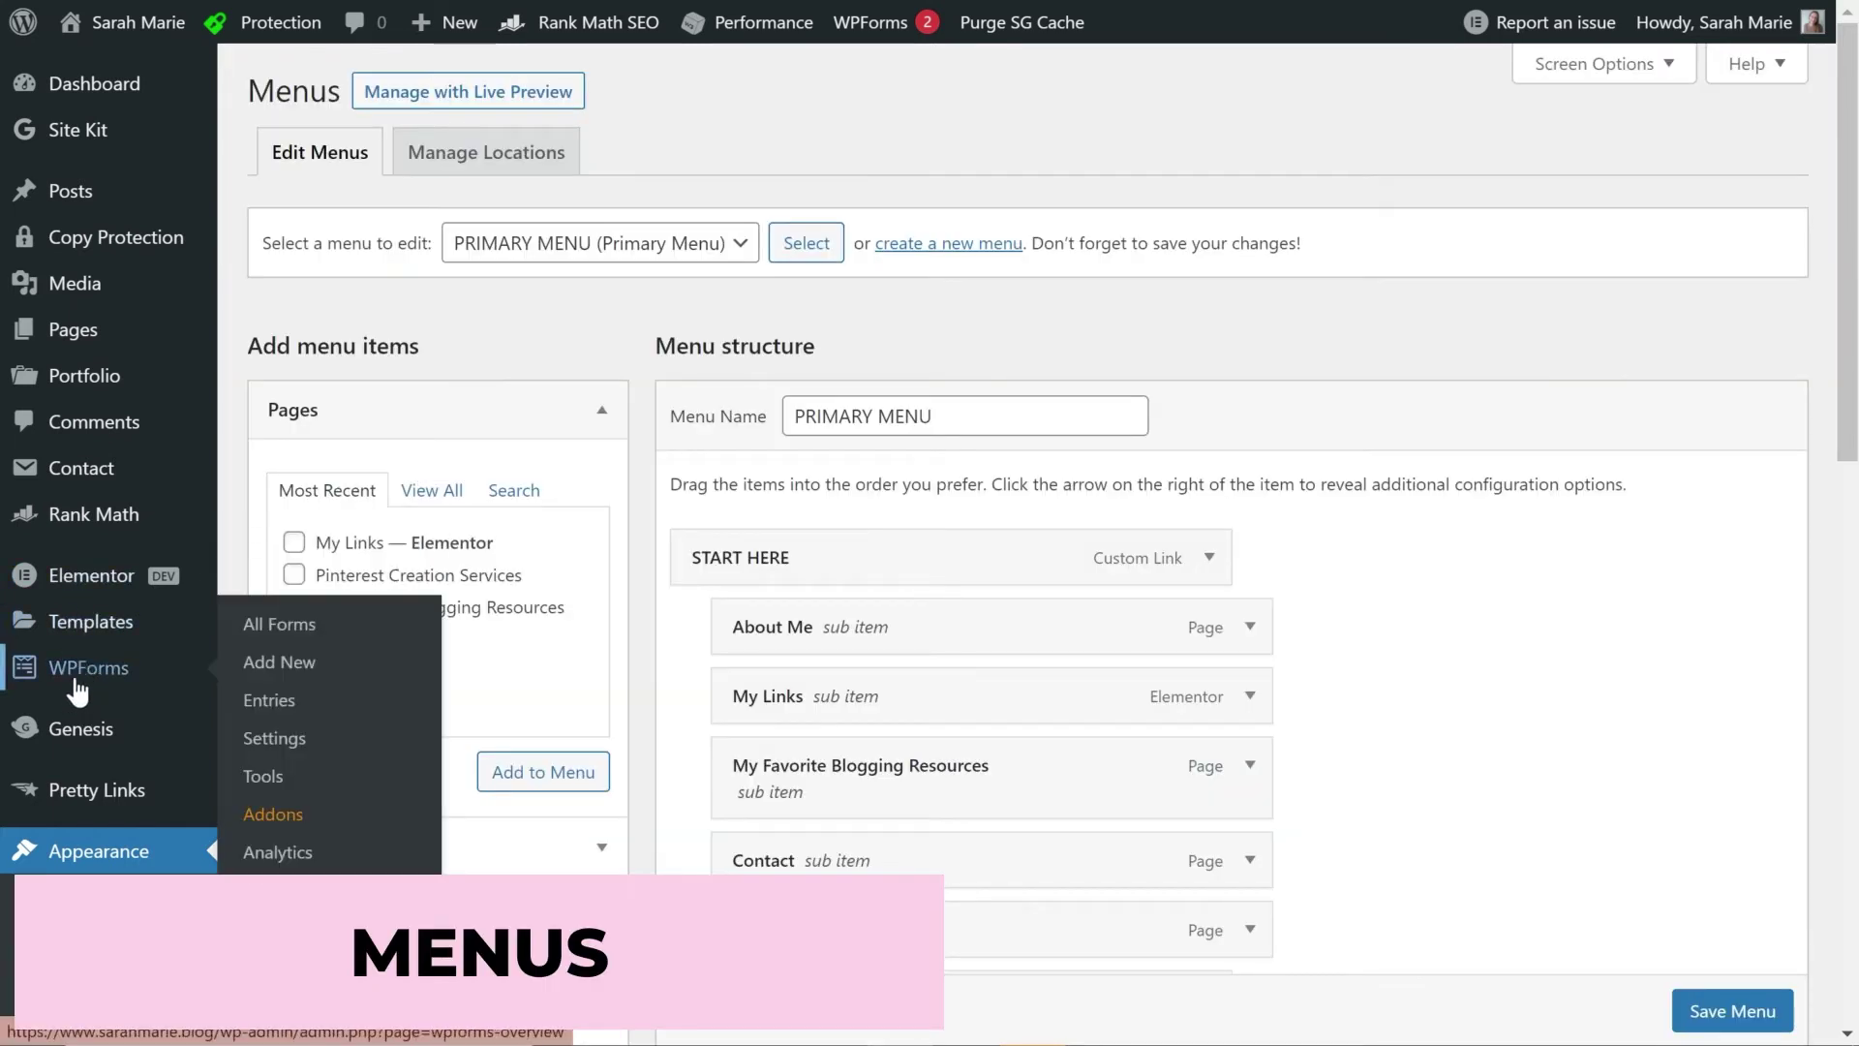
Open the menus page and review how the items and sub items of PRIMARY MENU are arranged.
scroll(1304, 524, "down", 2)
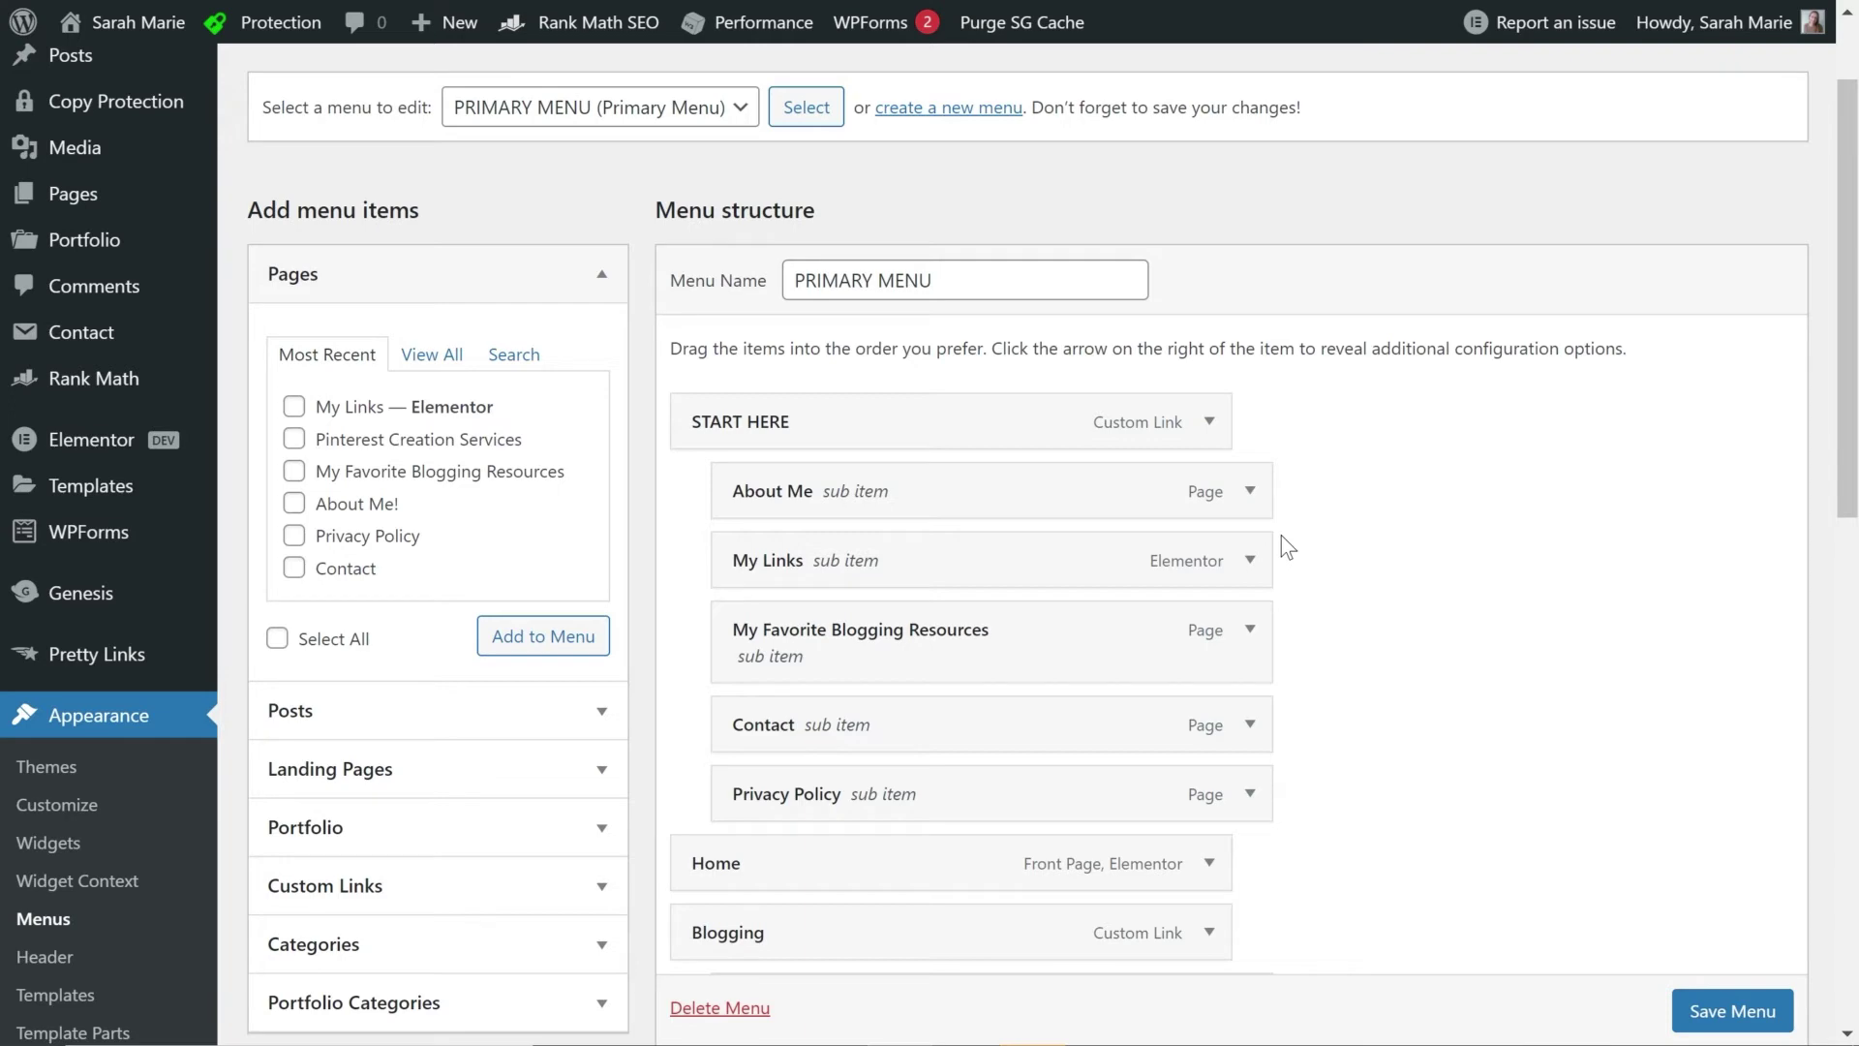
scroll(1162, 552, "down", 6)
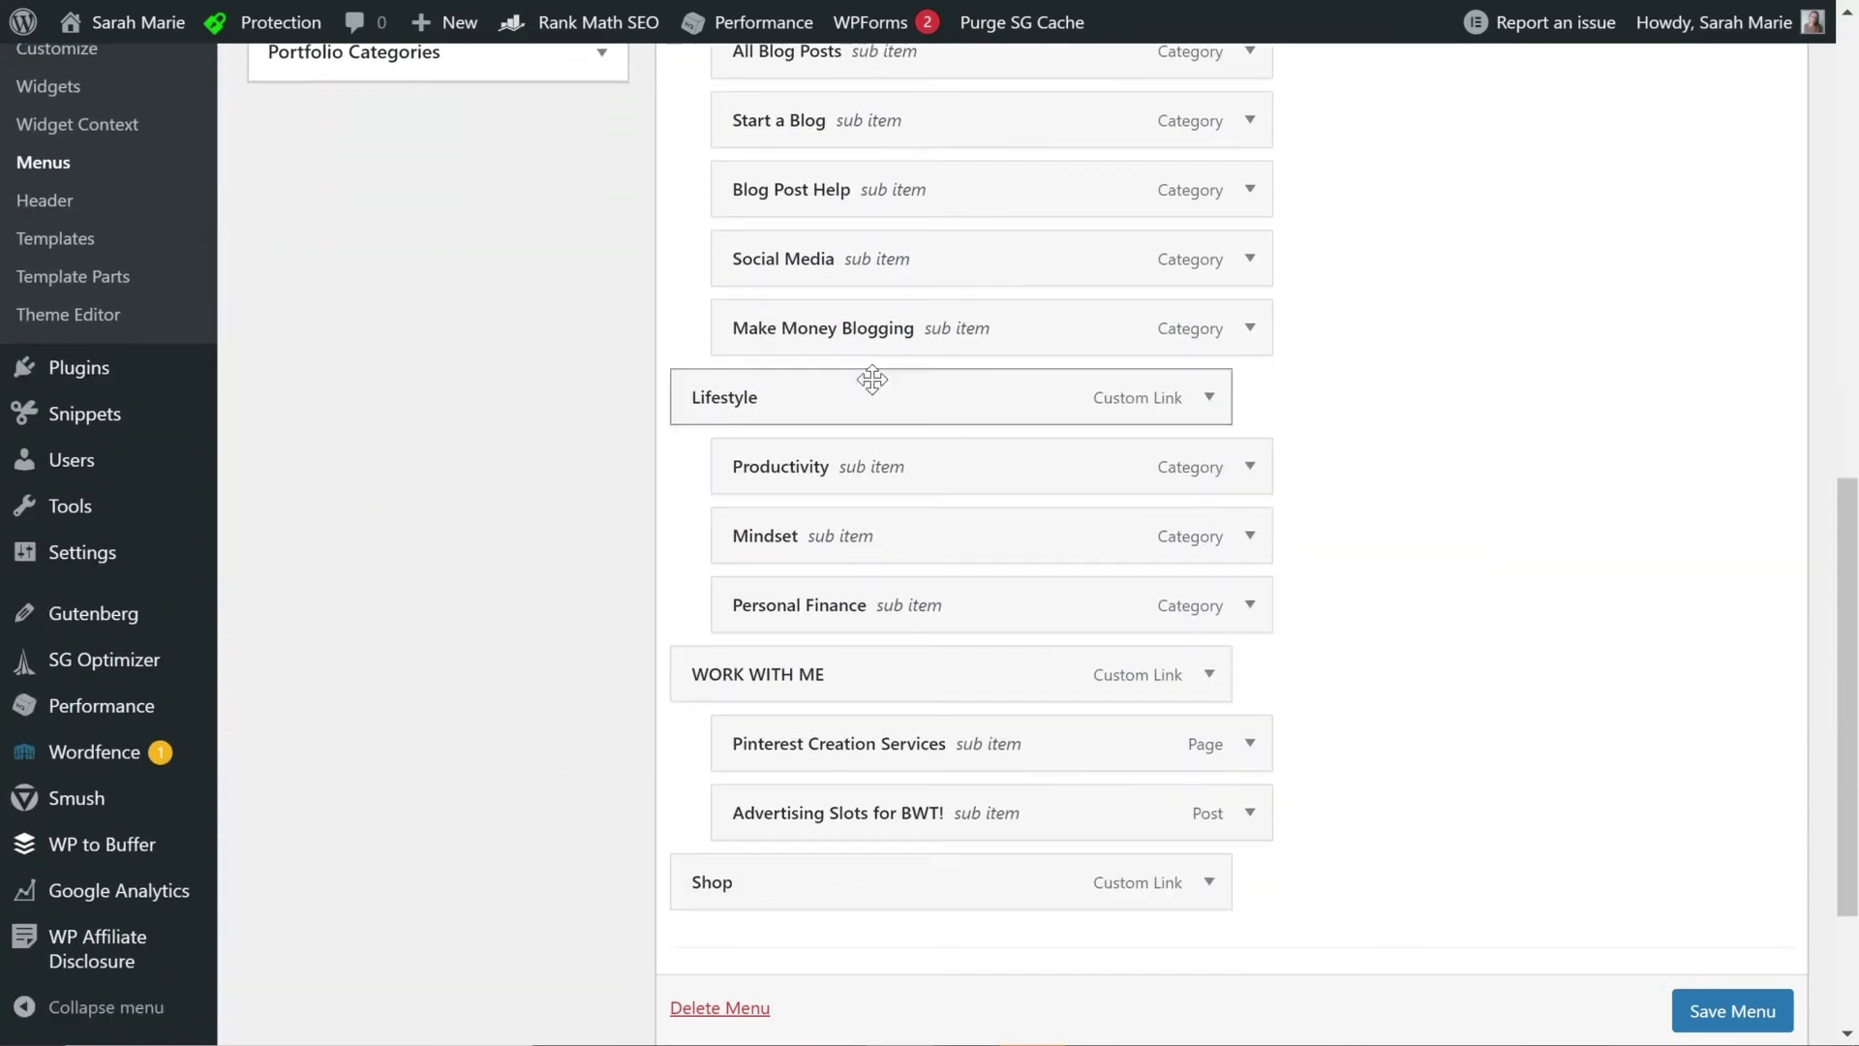
scroll(105, 799, "up", 7)
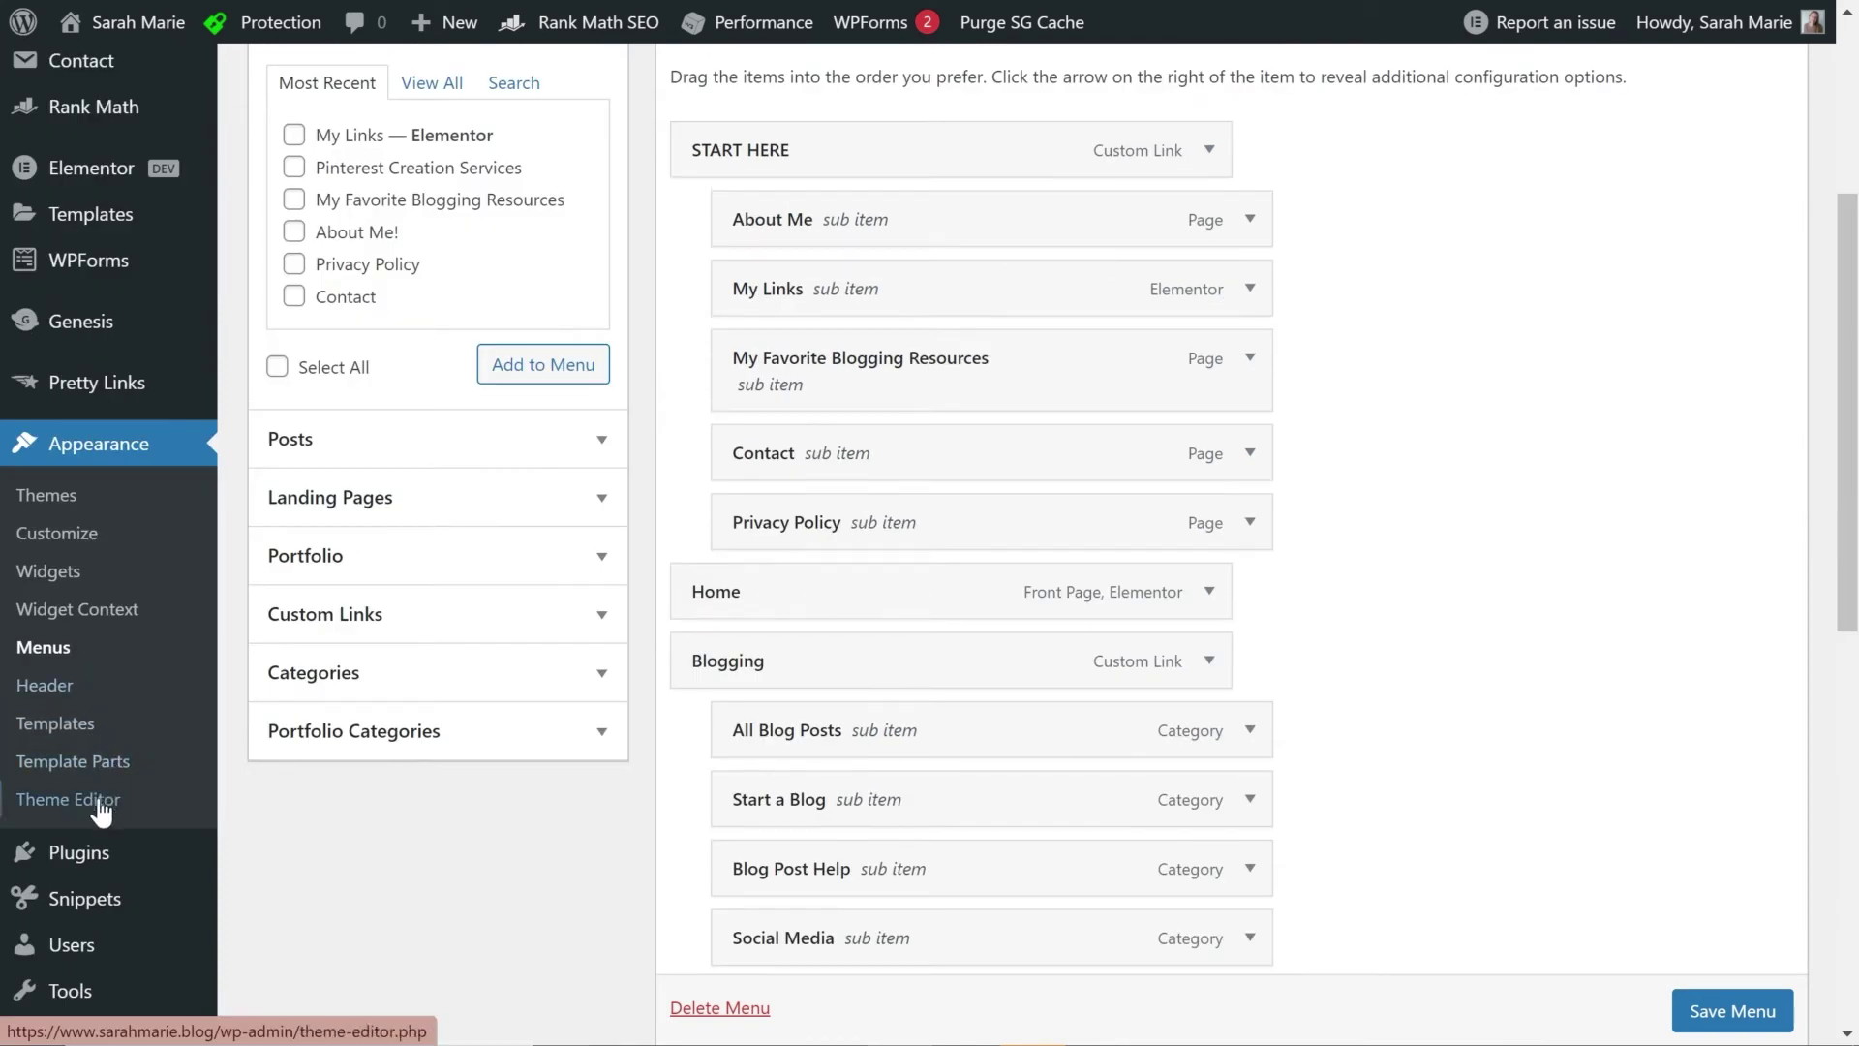
Open the list of installed plugins and look over their descriptions, deactivation links and automatic update options.
mouse_move(116, 856)
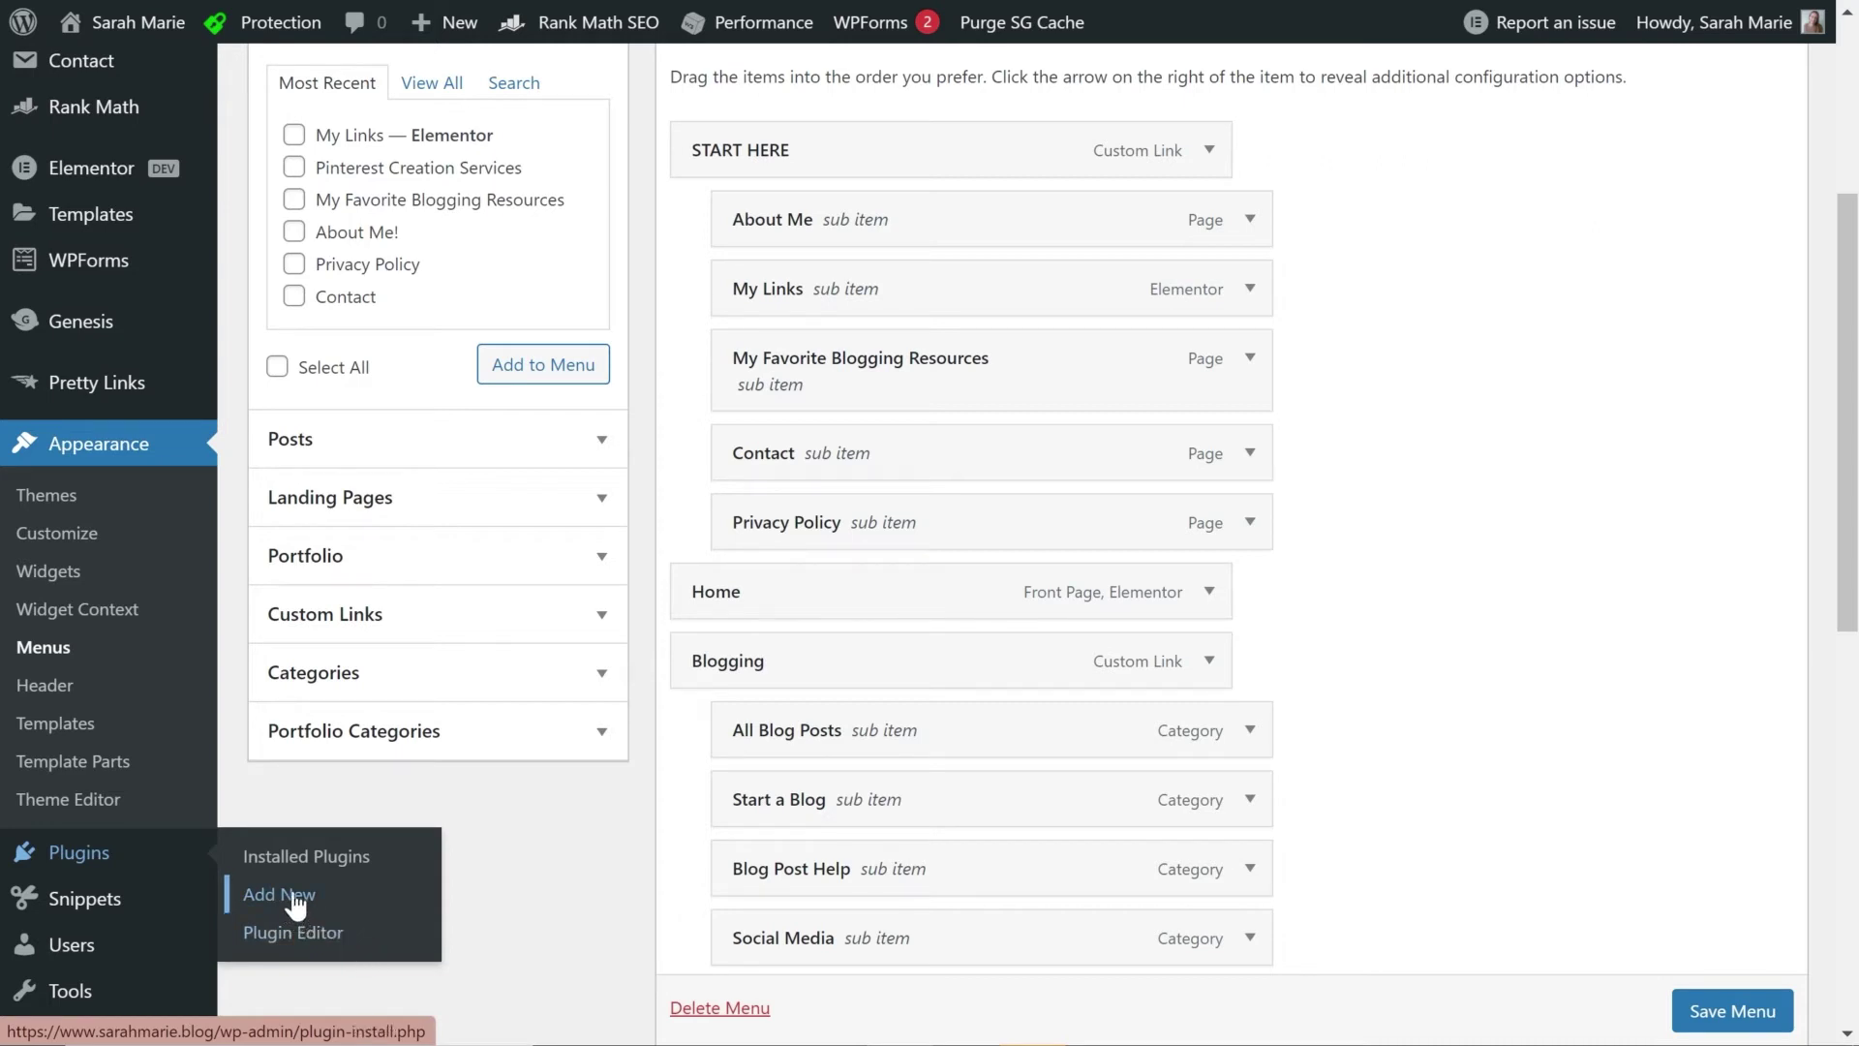
left_click(305, 858)
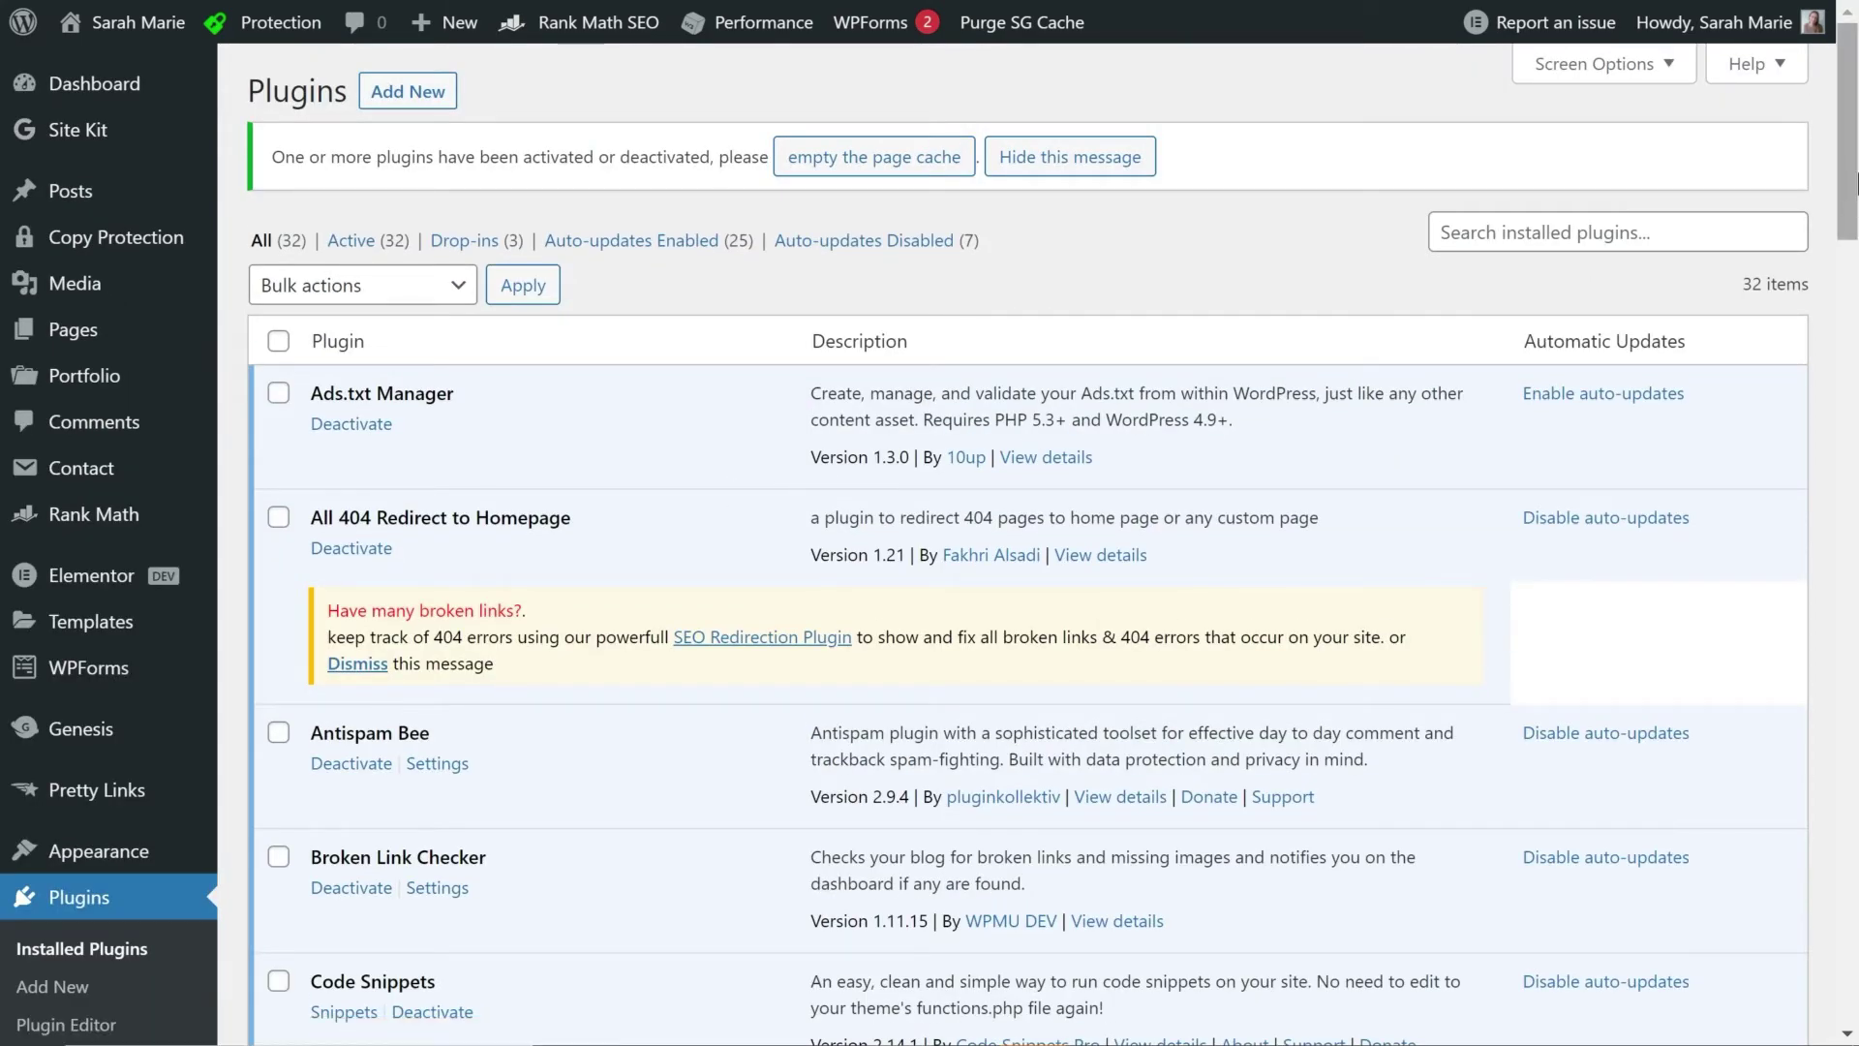
scroll(1758, 416, "down", 10)
scroll(1723, 503, "down", 5)
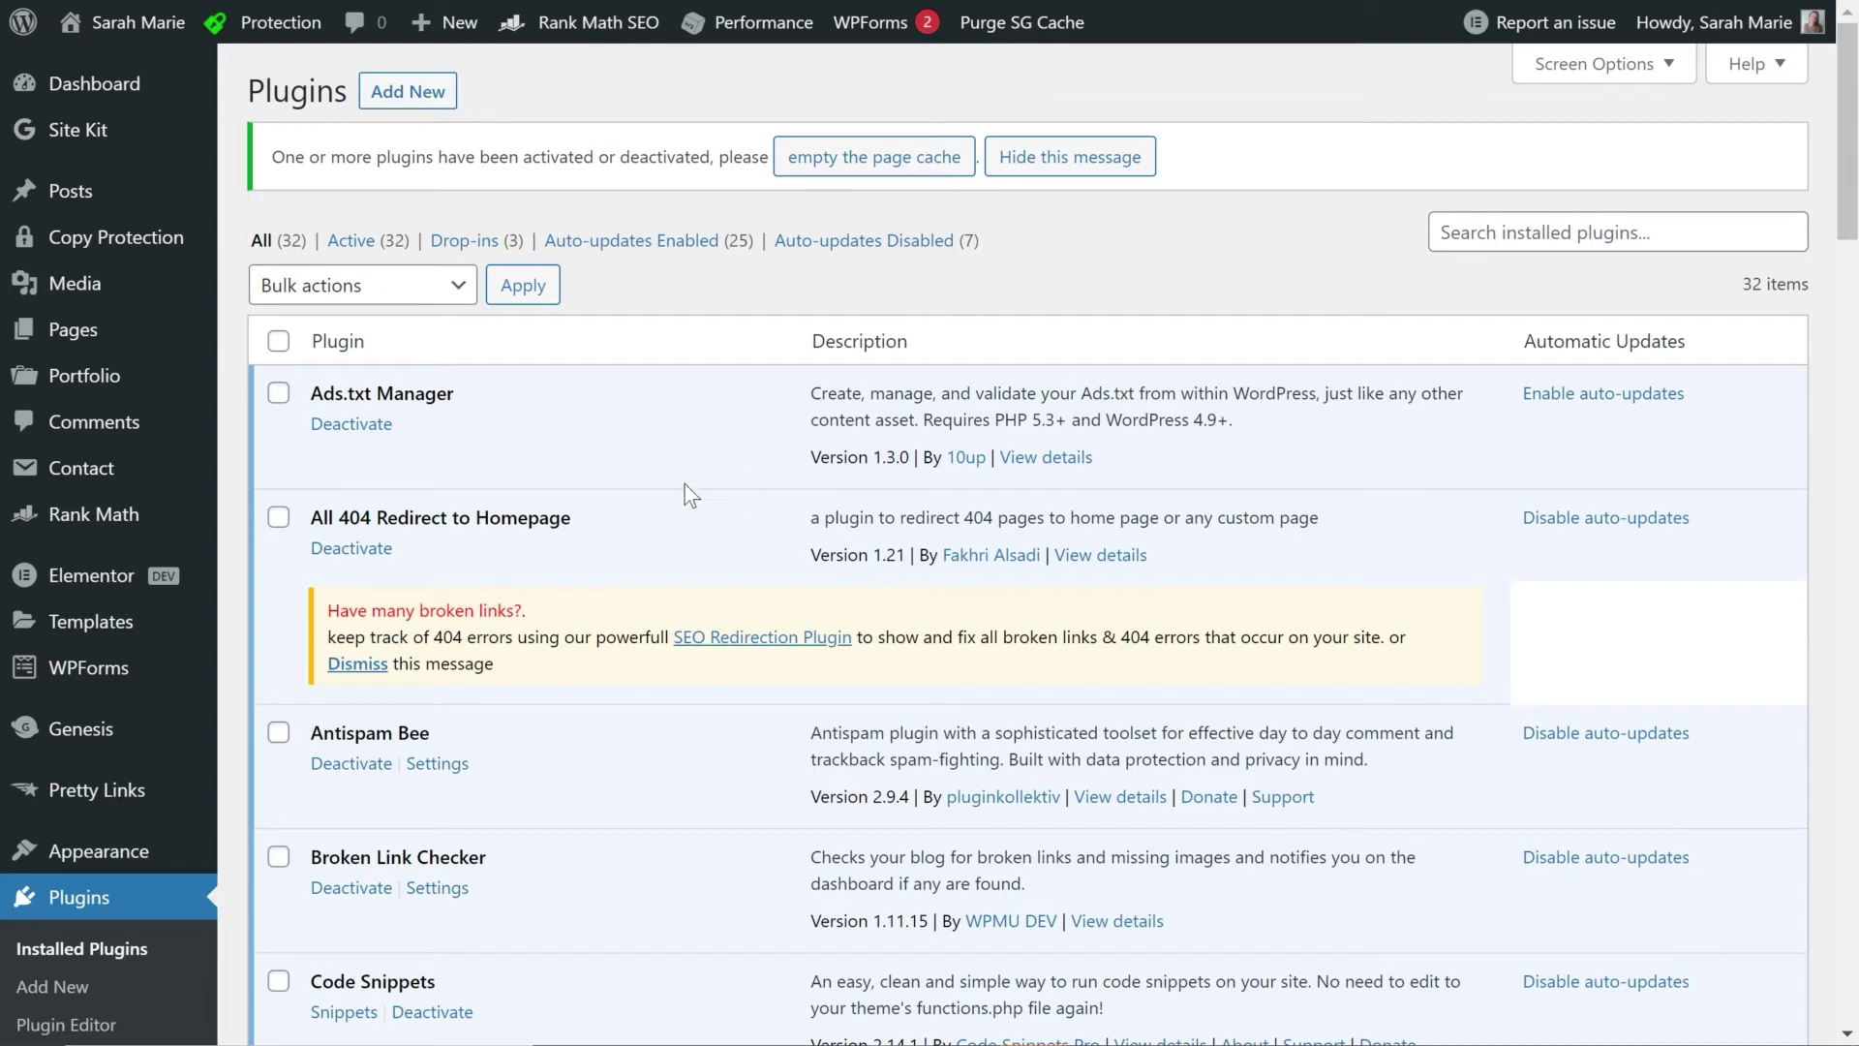
scroll(683, 485, "down", 2)
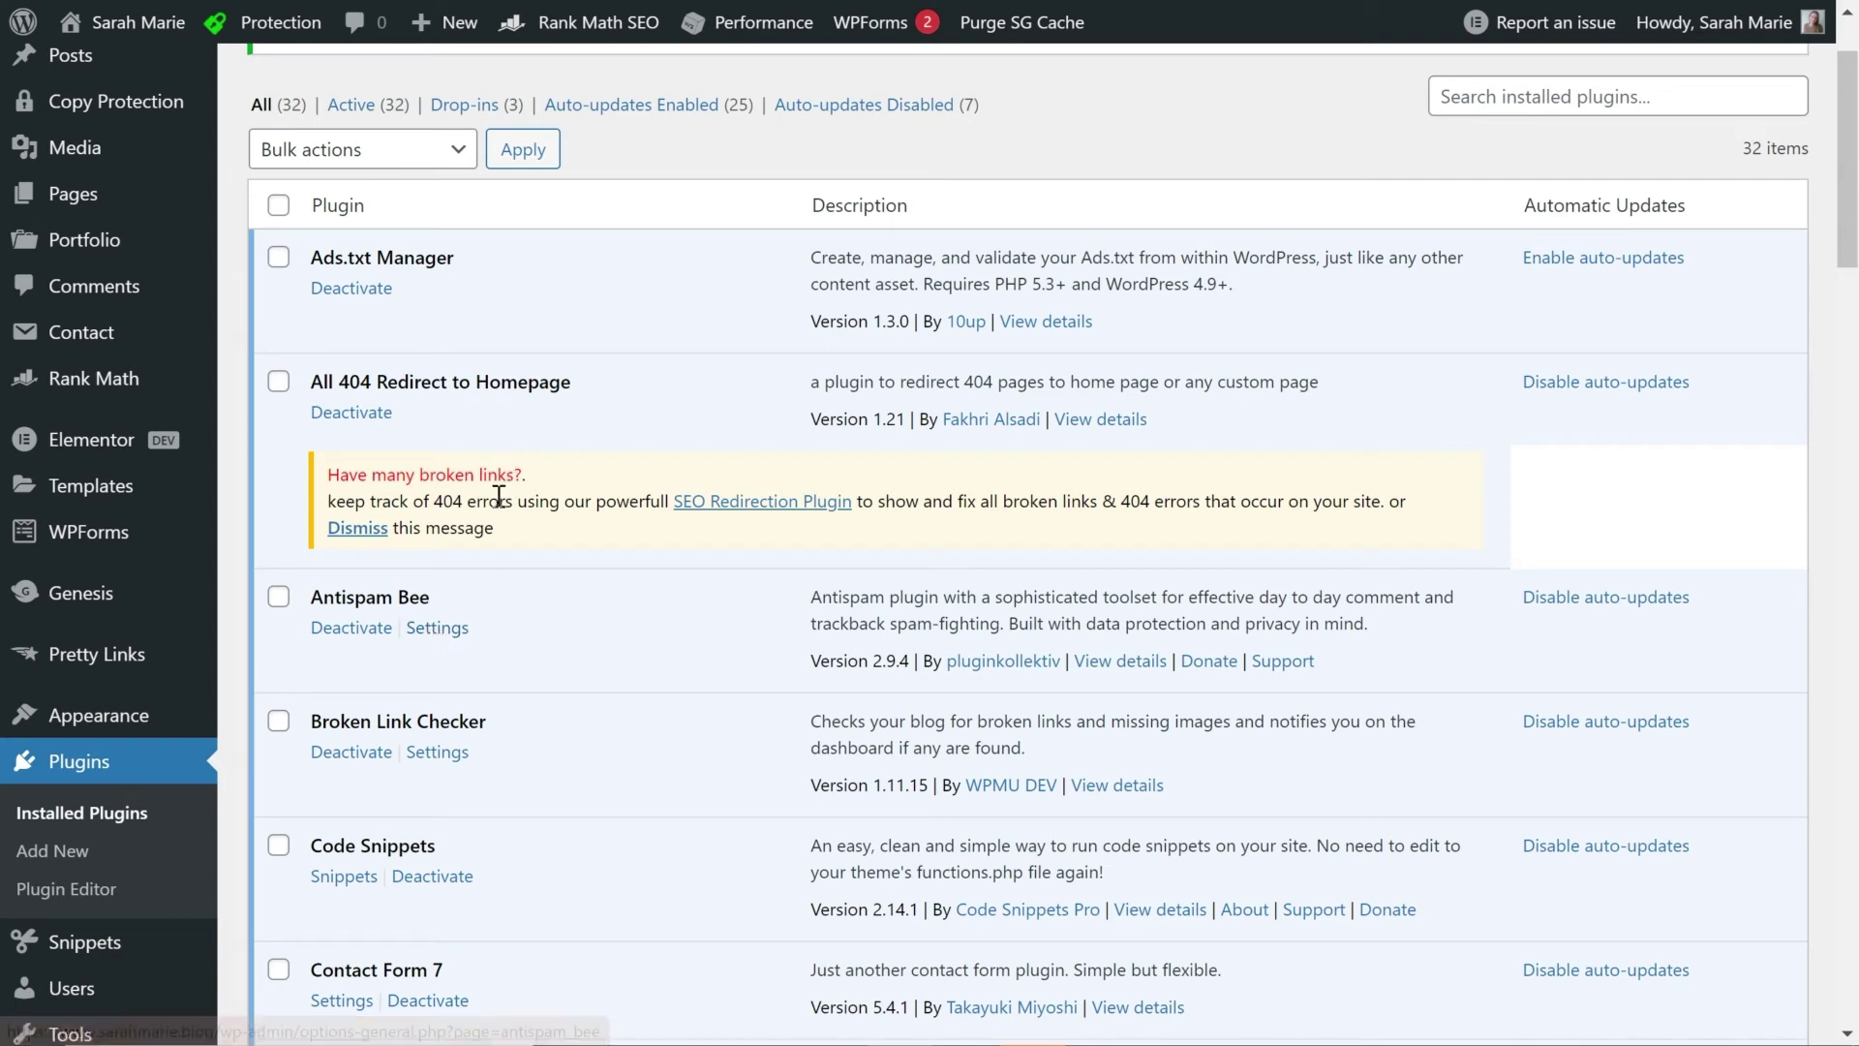
scroll(907, 261, "up", 2)
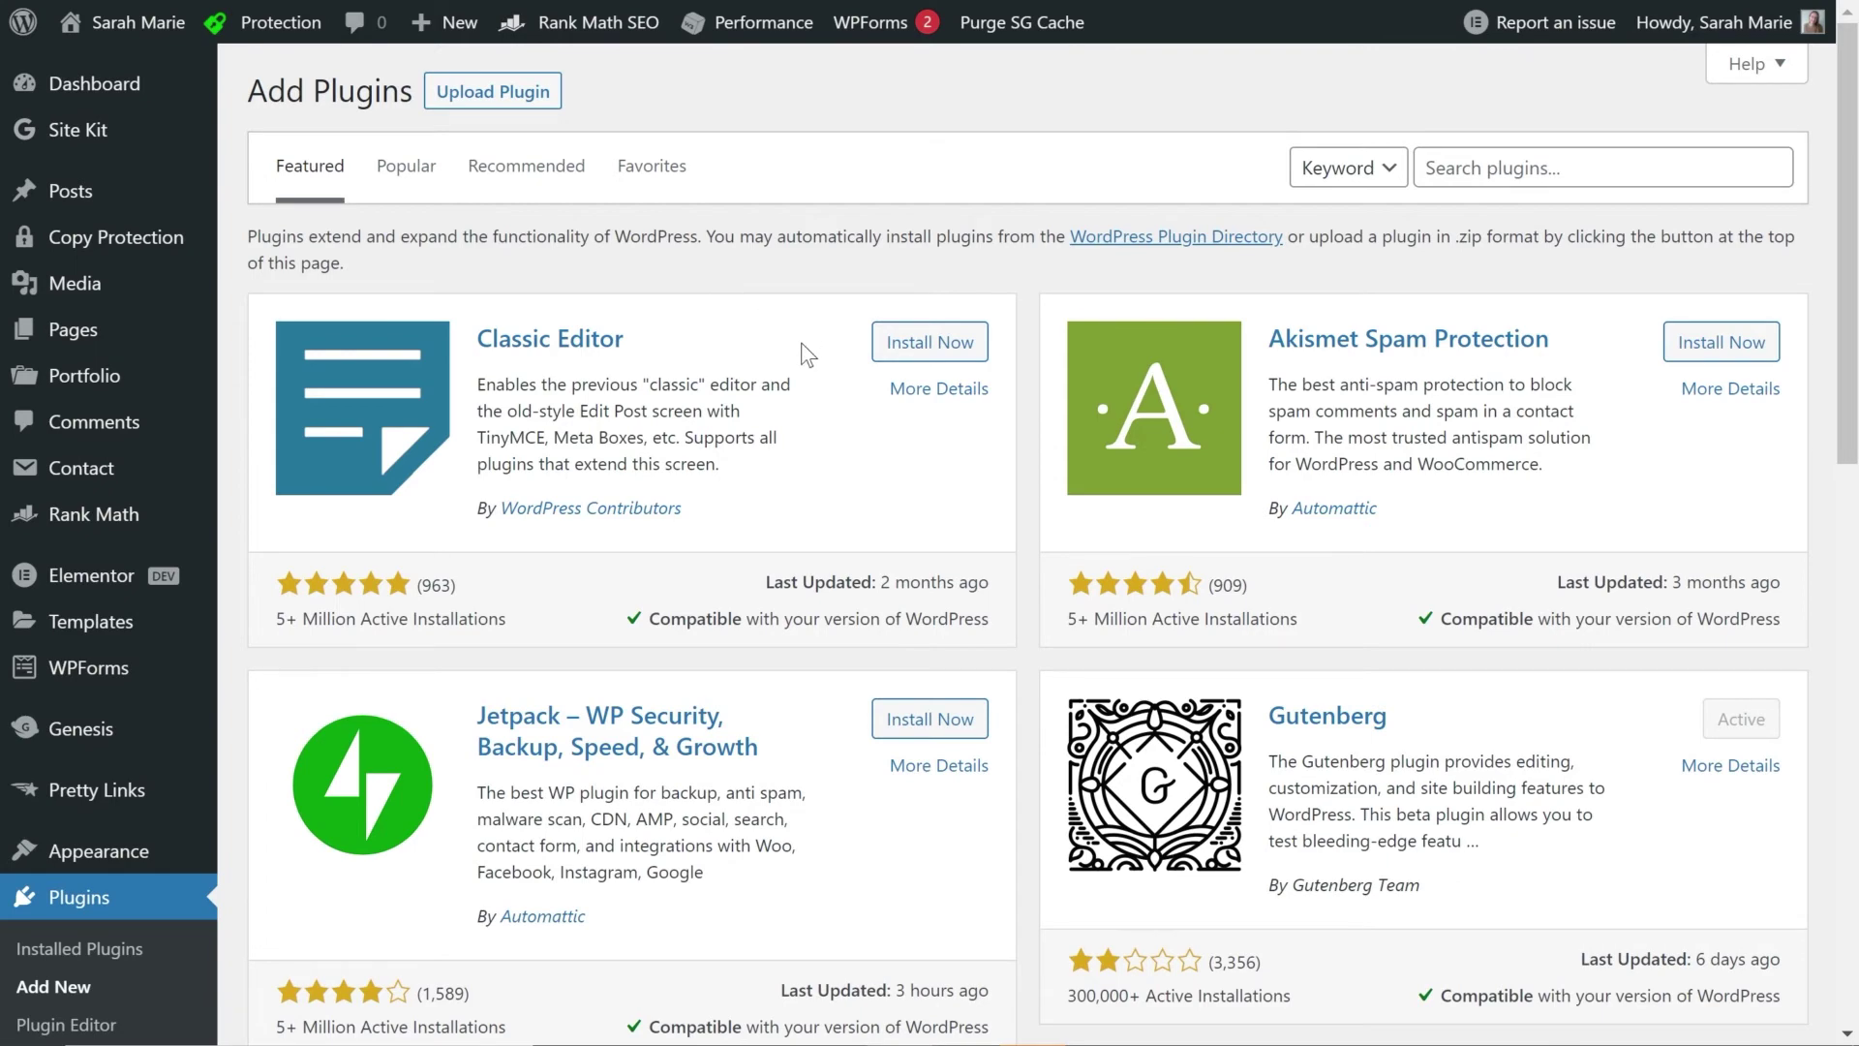
Open the page for adding plugins, browse the featured ones and bring up the plugin search suggestions.
scroll(806, 354, "down", 6)
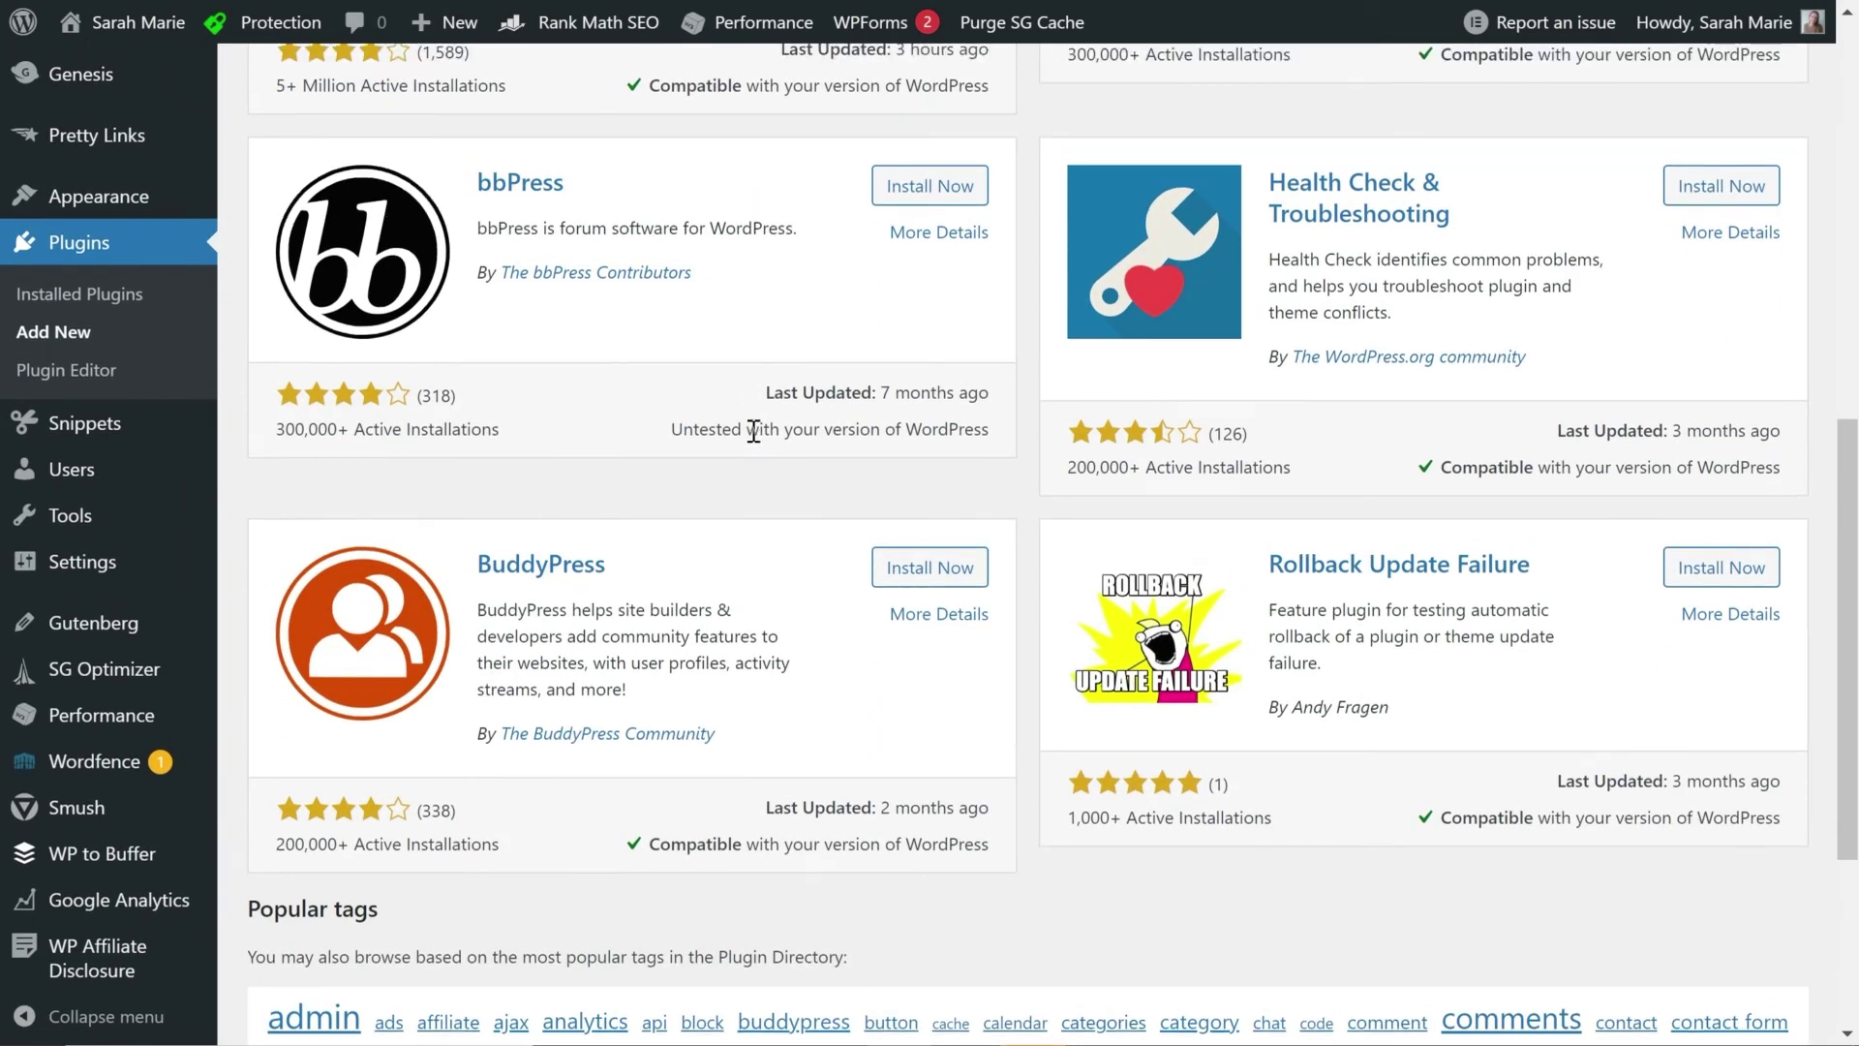
scroll(753, 430, "up", 6)
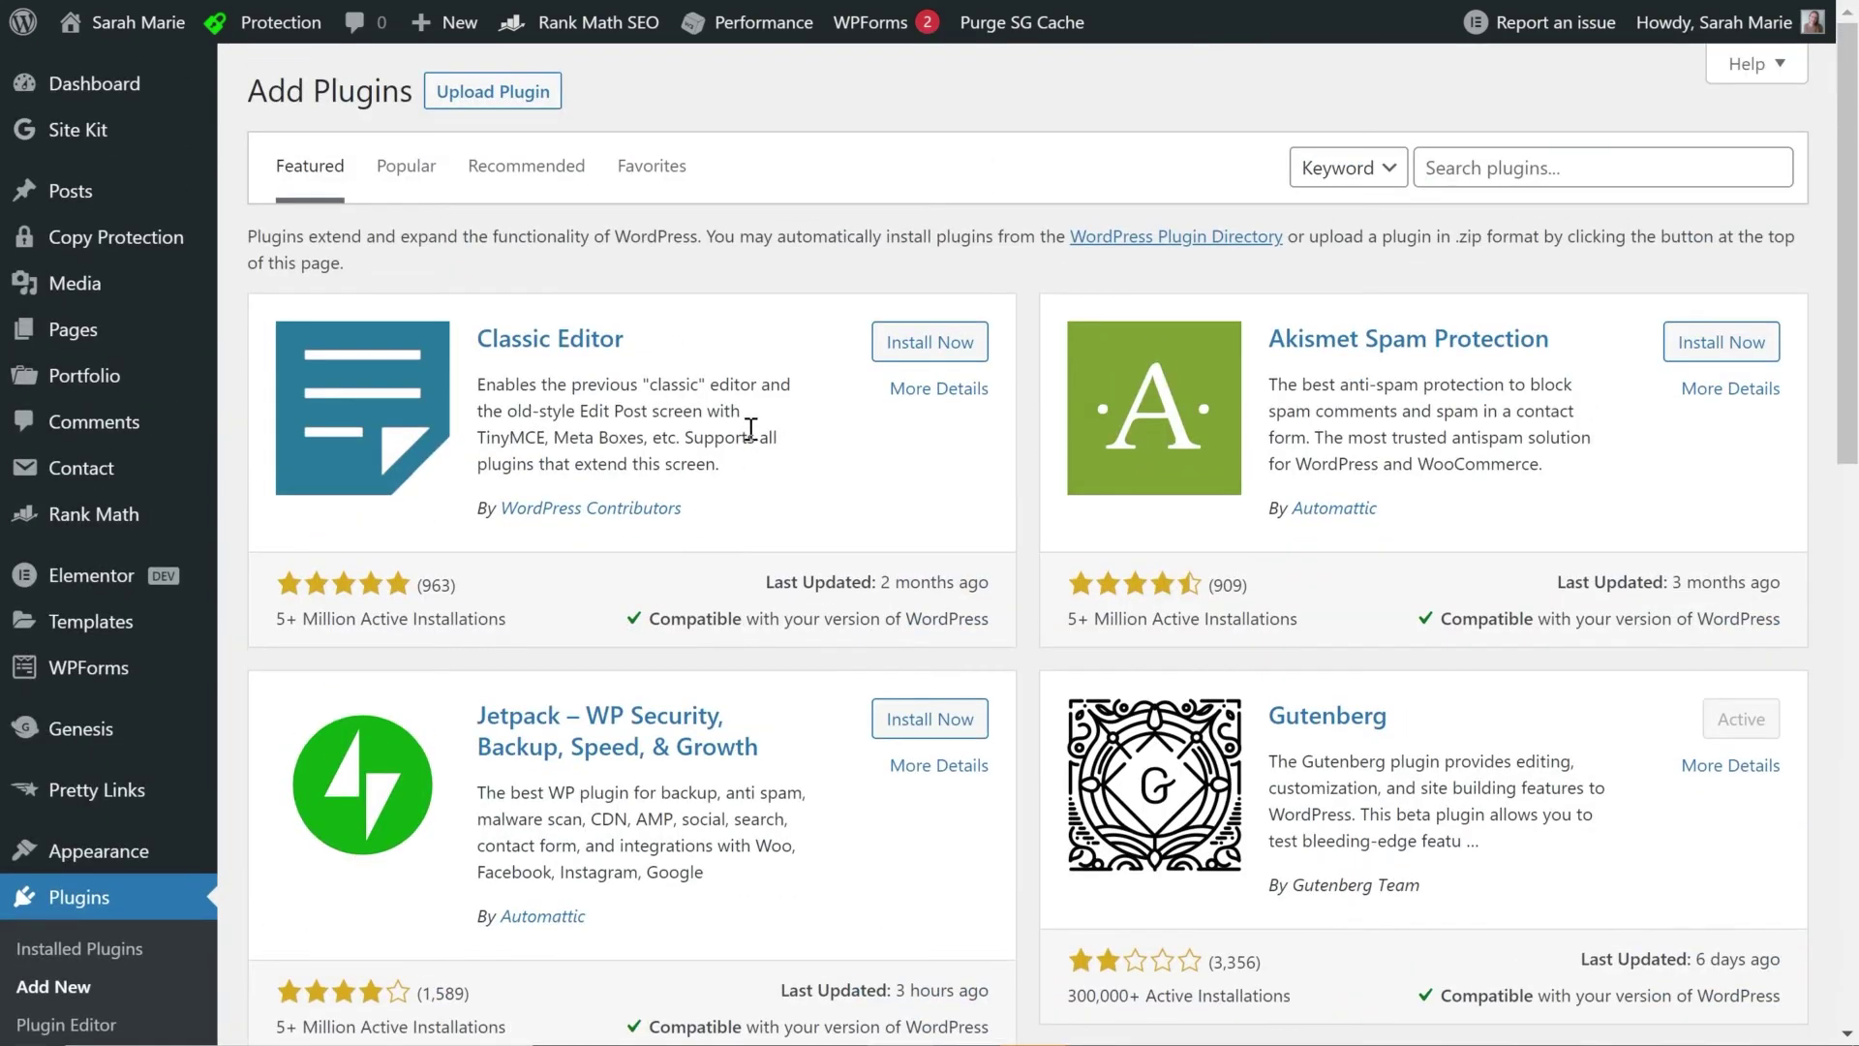
left_click(1457, 169)
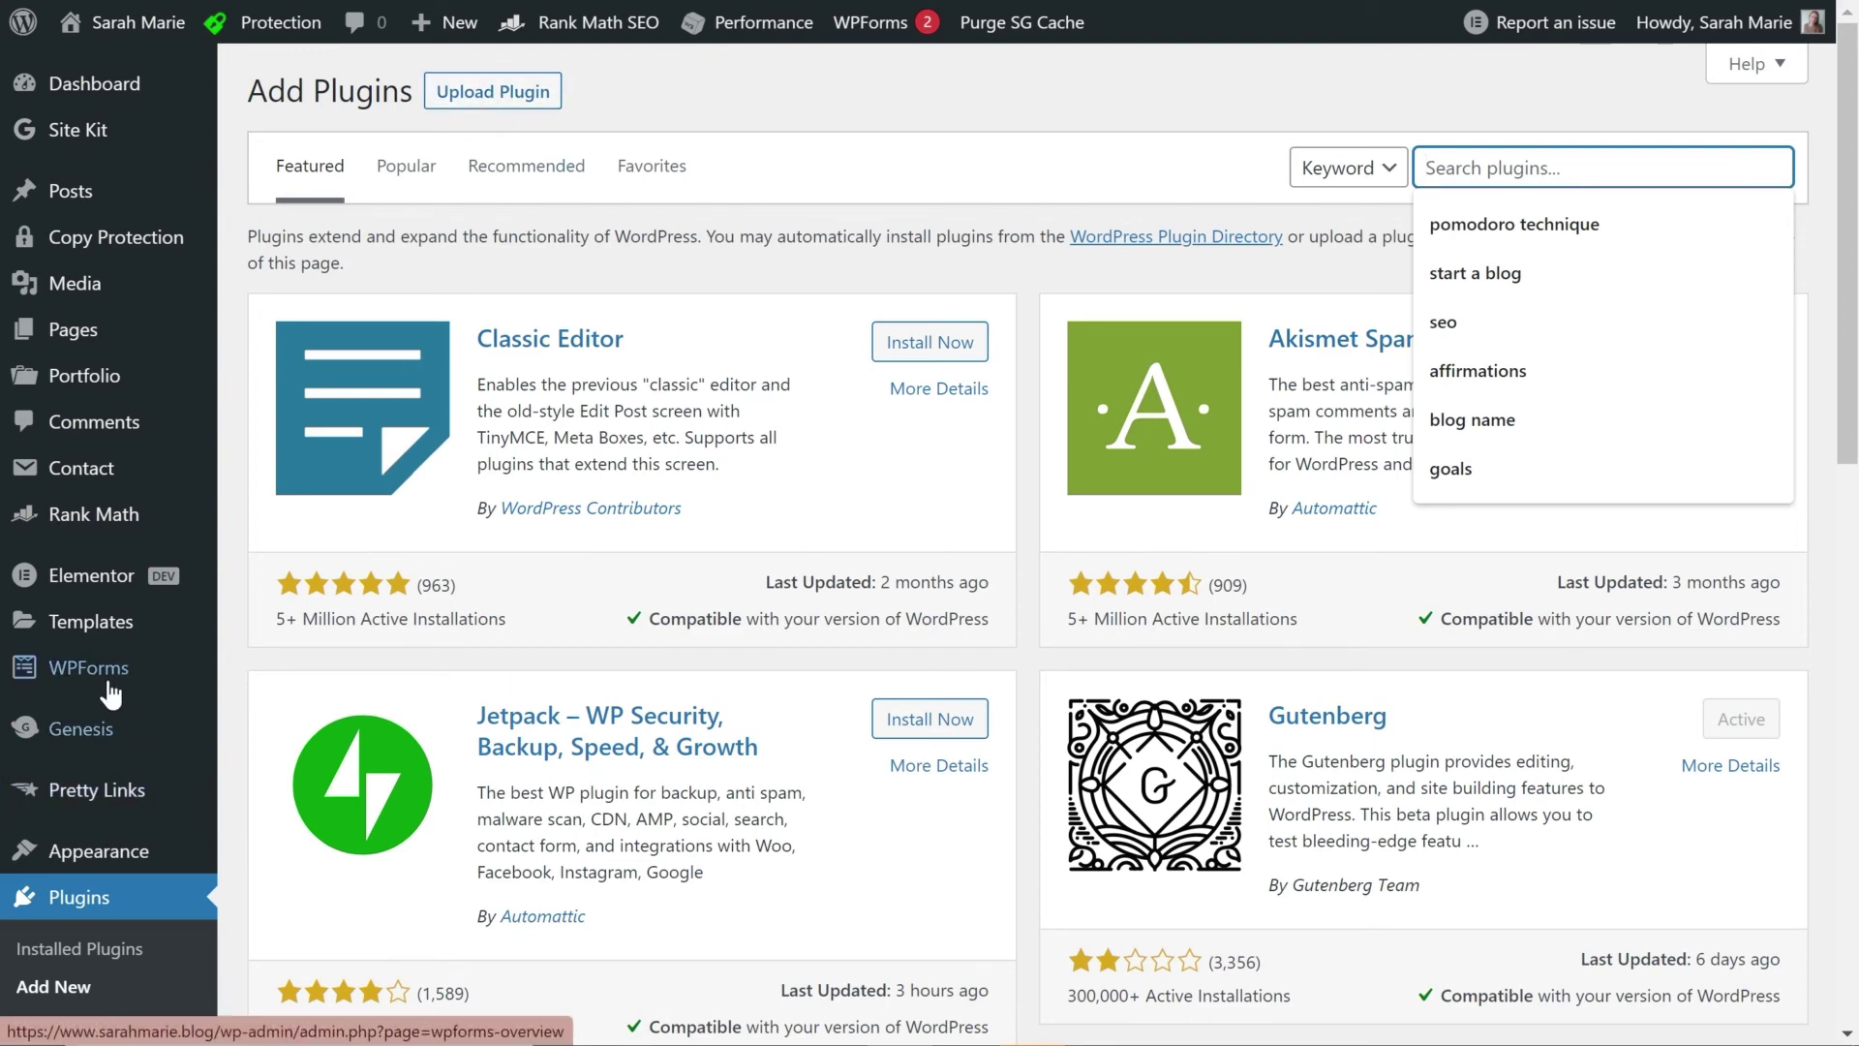
Open the general settings and look over the site title, tagline, addresses and language options.
scroll(73, 681, "down", 5)
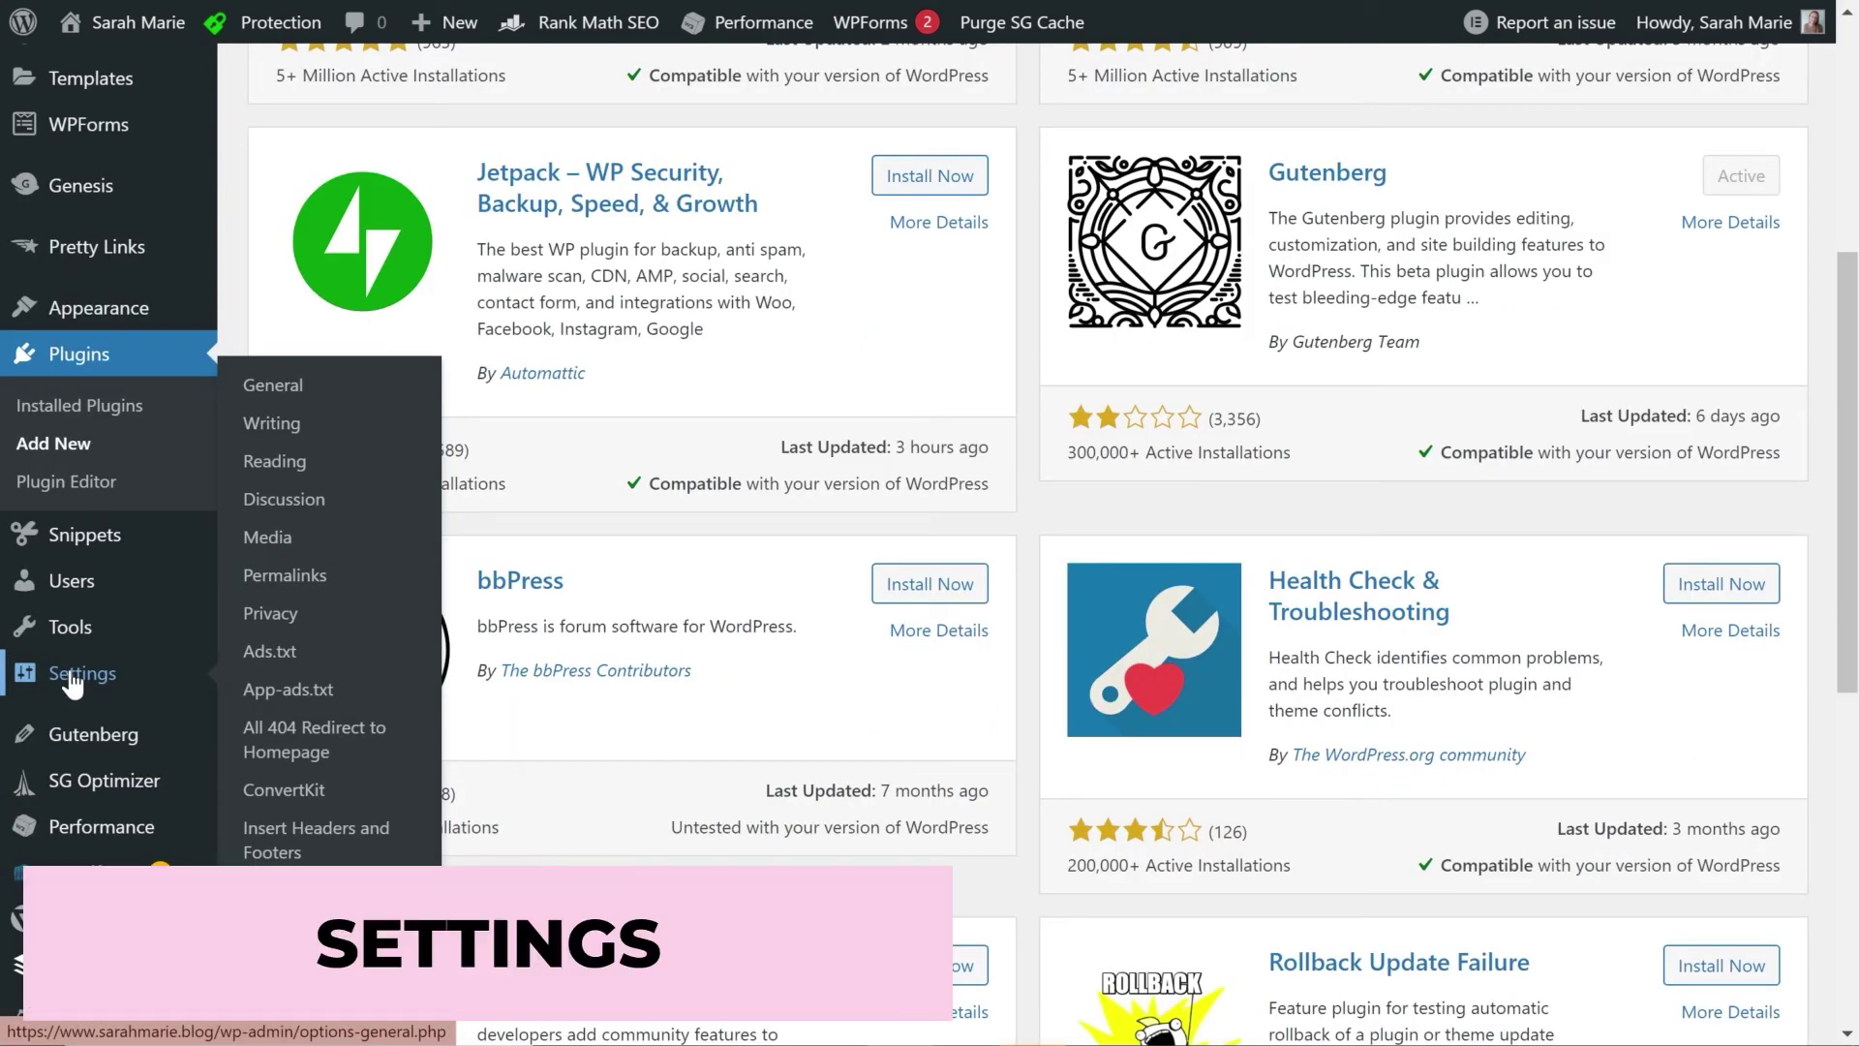
left_click(287, 386)
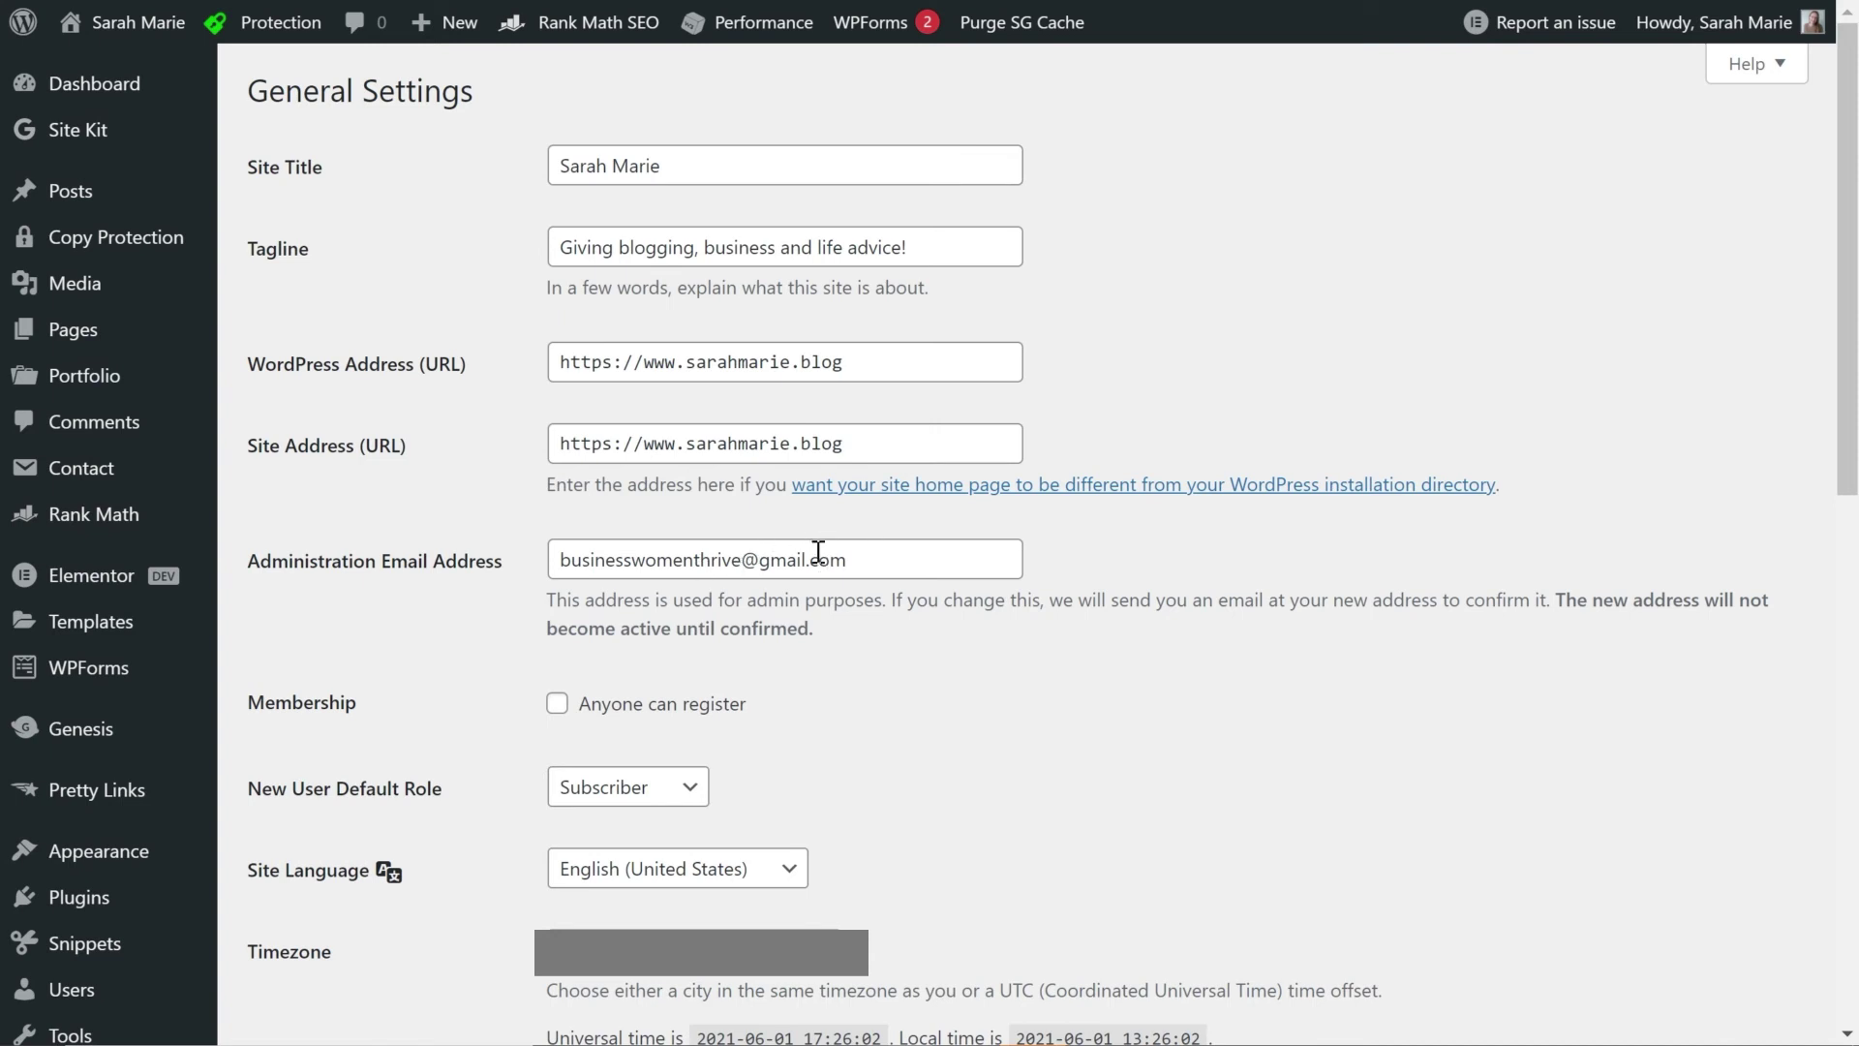
scroll(881, 581, "down", 10)
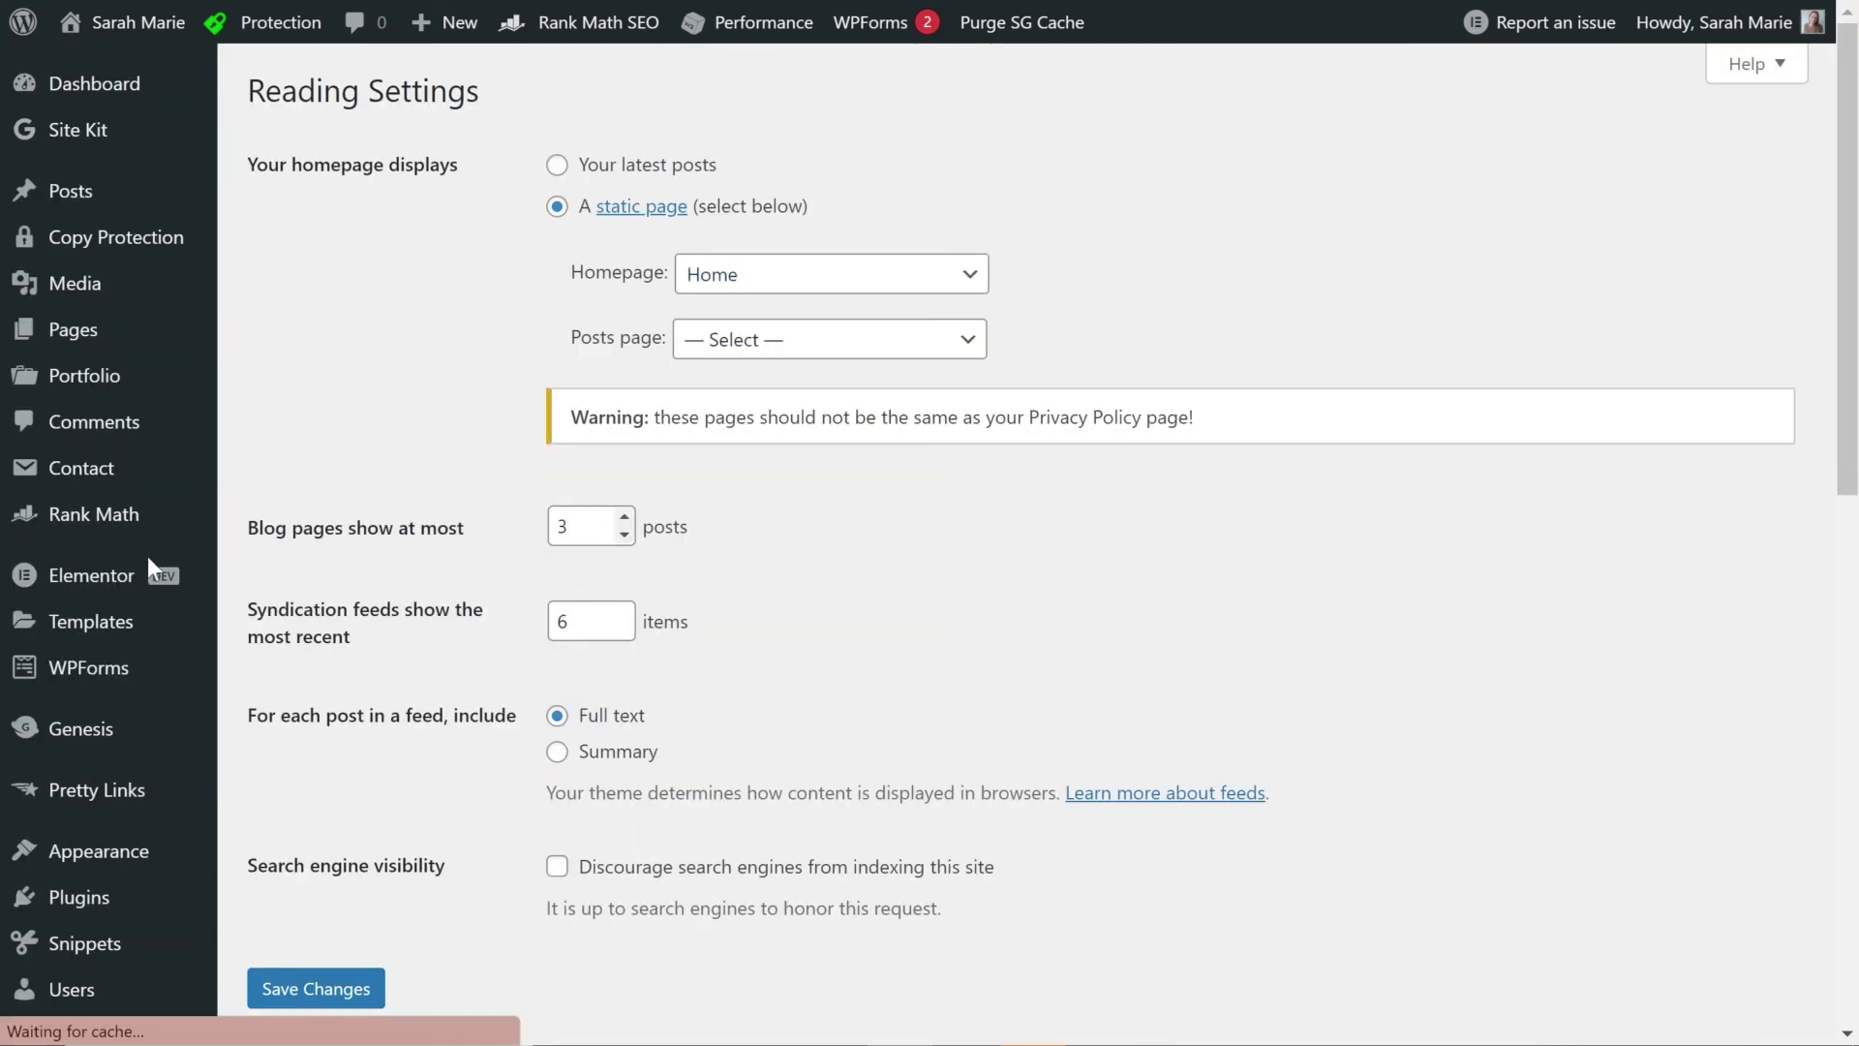
Open the reading settings and review the homepage display, feed and search engine visibility options.
scroll(147, 561, "down", 3)
scroll(138, 592, "down", 1)
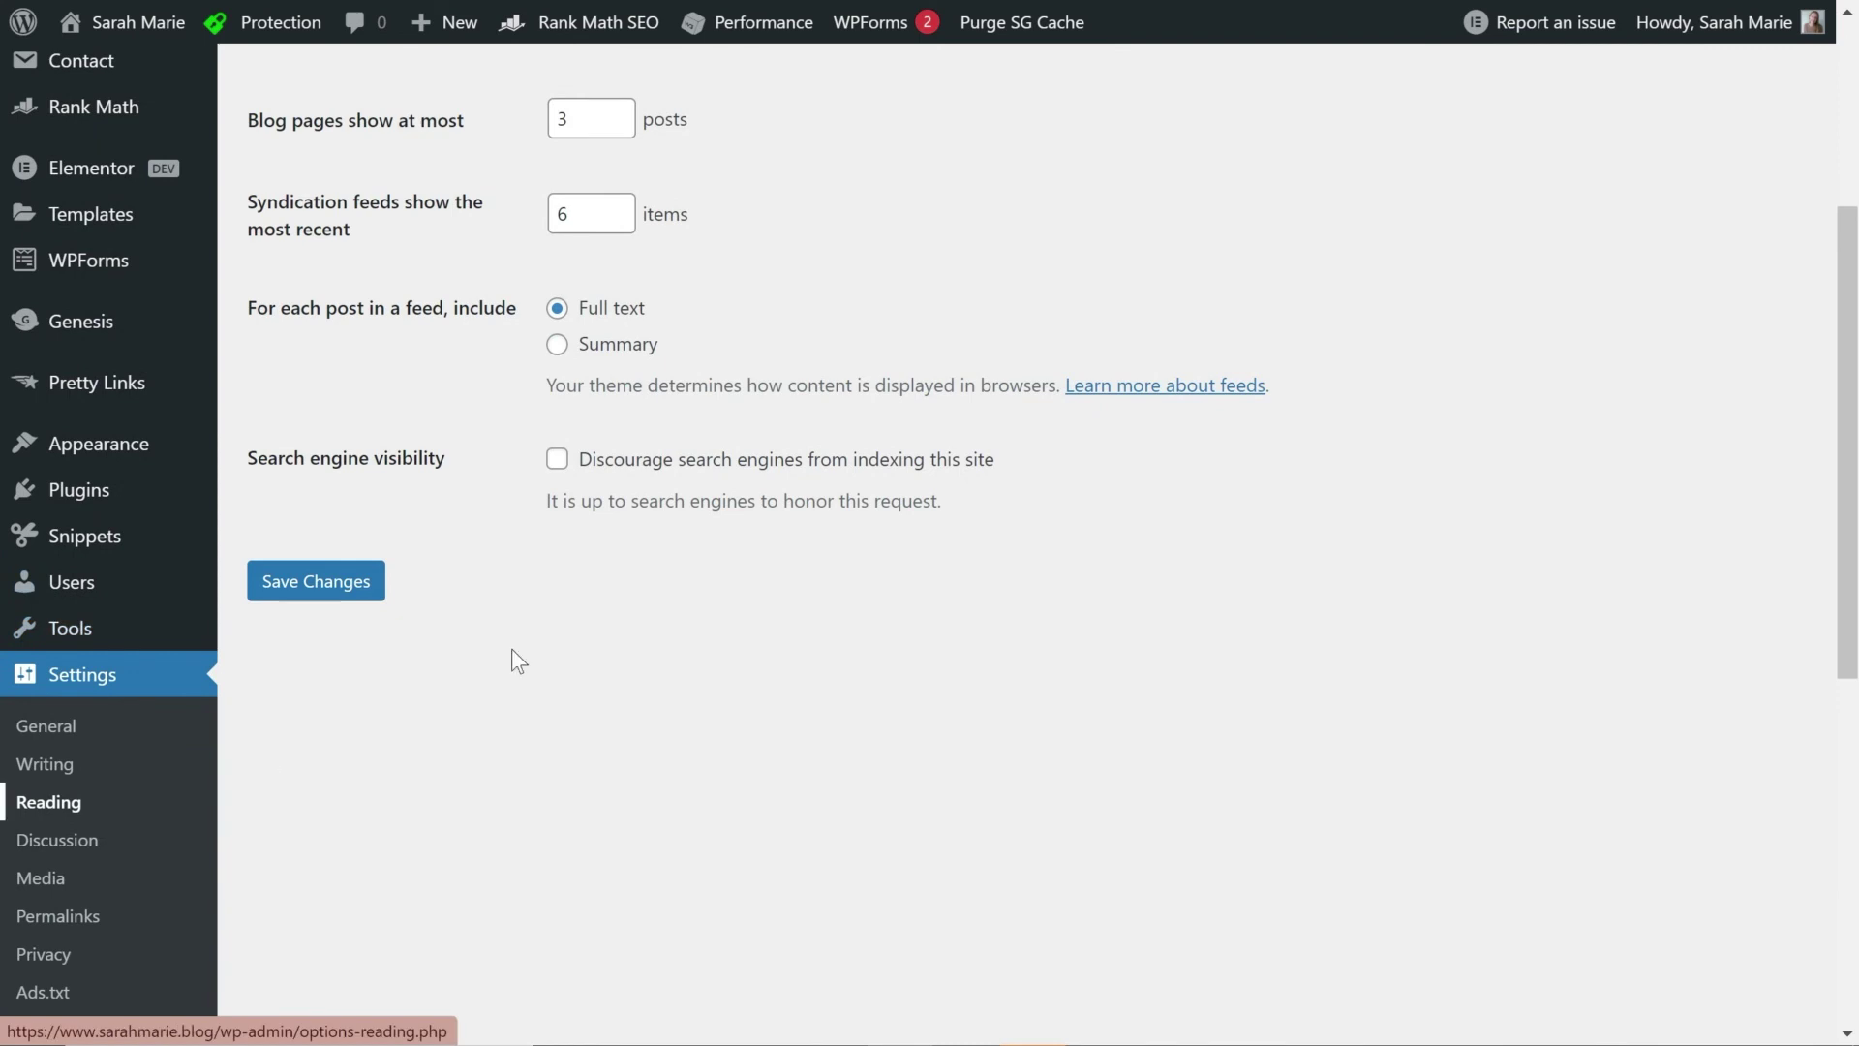
scroll(465, 677, "up", 5)
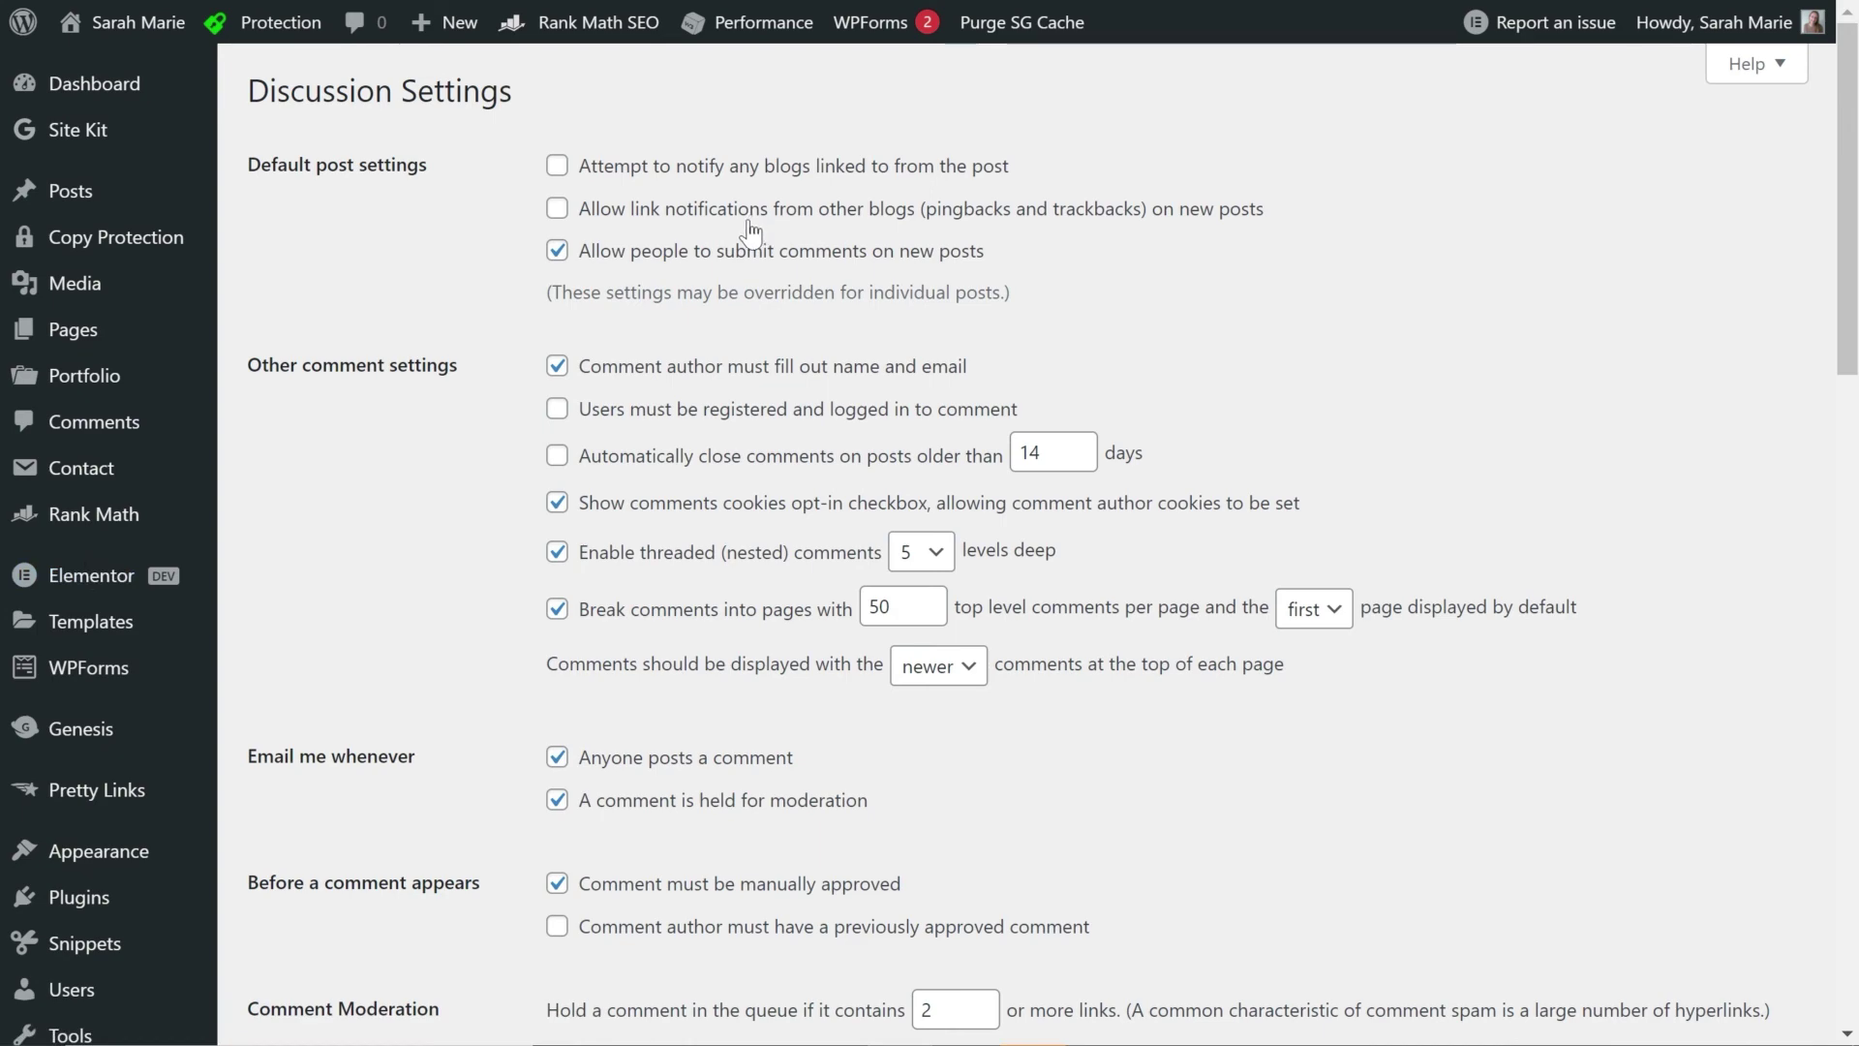
Review the discussion settings and the media settings for image sizes, and look over the remaining plugin entries in the admin navigation.
scroll(746, 247, "down", 4)
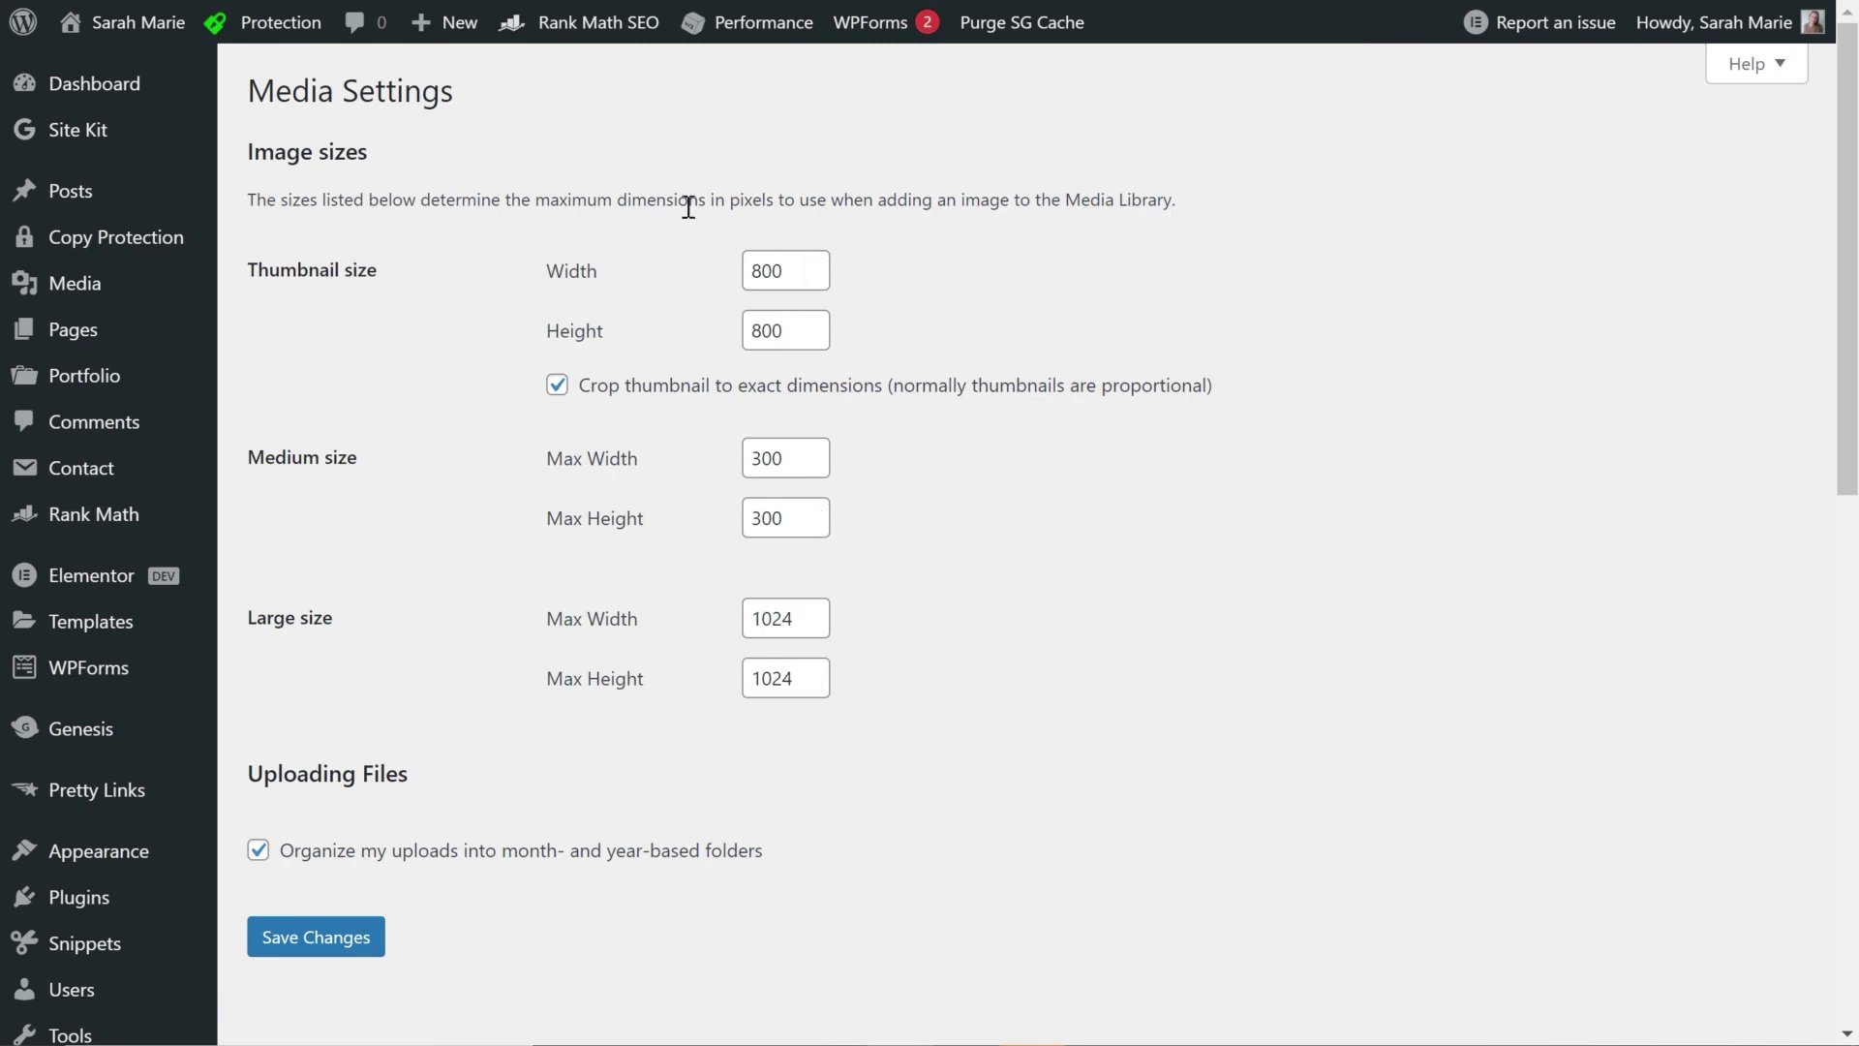
scroll(290, 678, "down", 10)
mouse_move(118, 915)
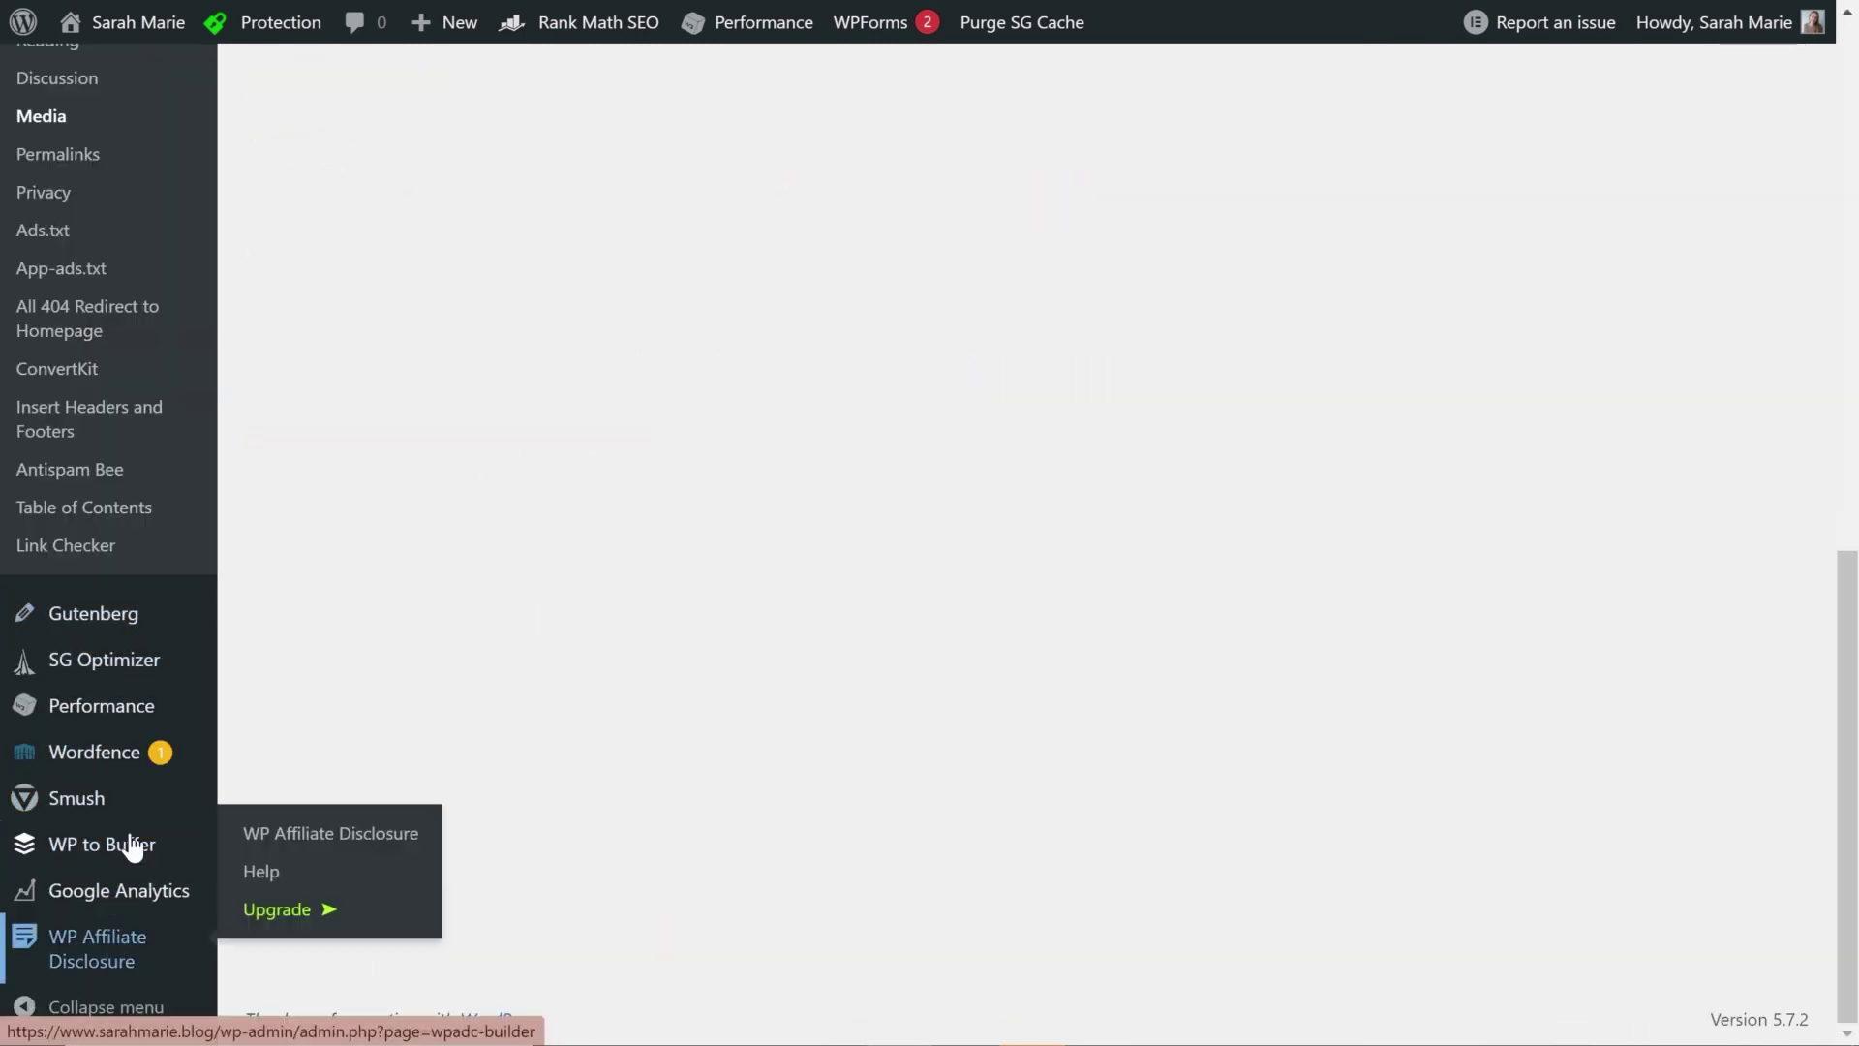